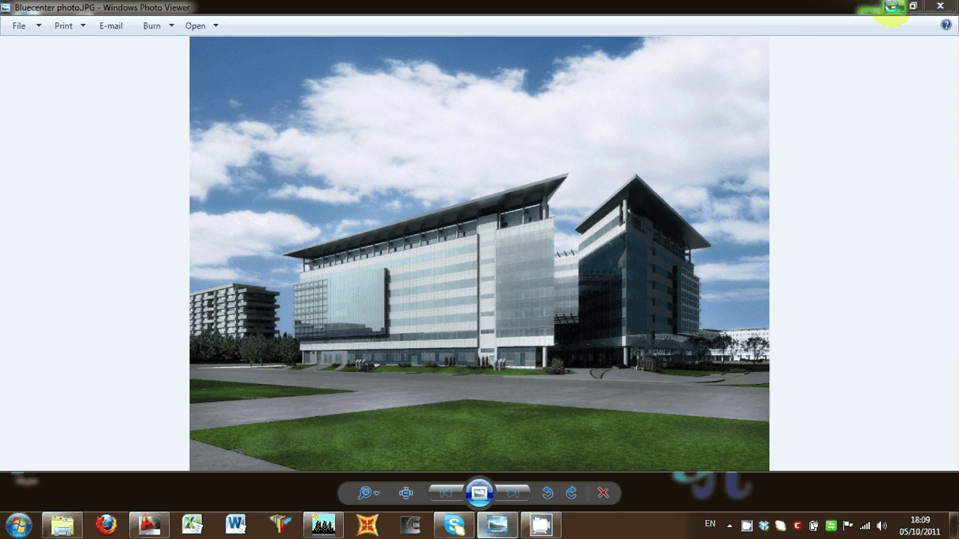
Step: Put the building photo away, switch to AutoCAD and examine the ground floor formwork plan
left_click(891, 6)
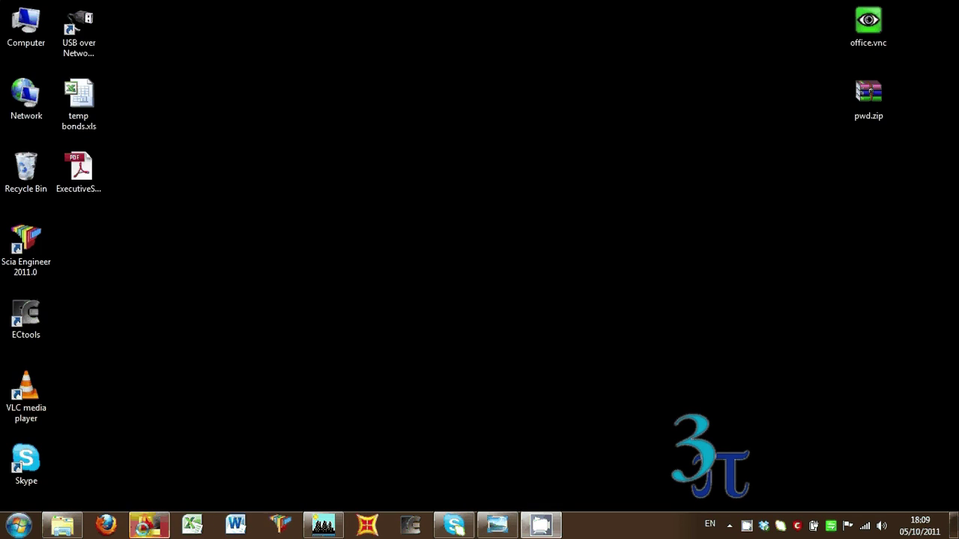
left_click(149, 524)
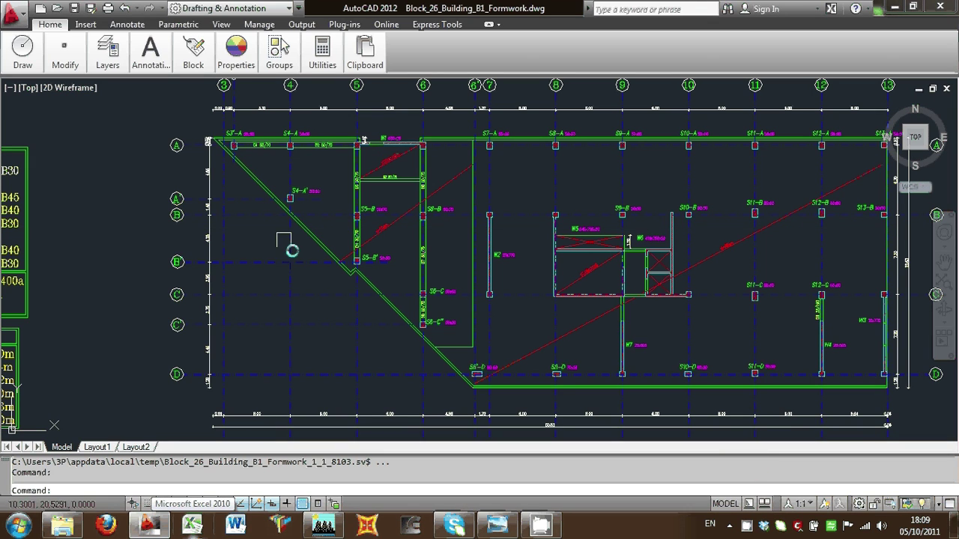
scroll(249, 209, "down", 1)
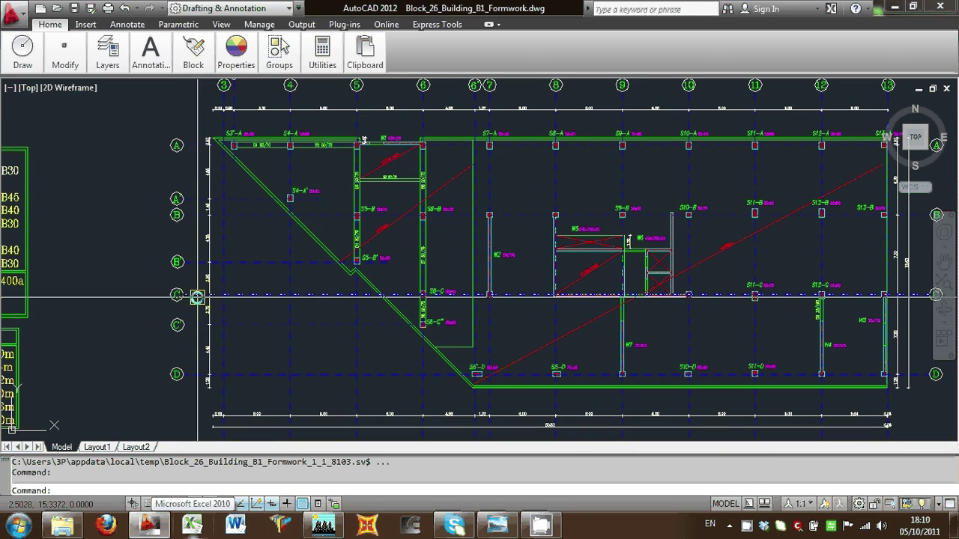
scroll(202, 307, "down", 3)
scroll(461, 326, "up", 2)
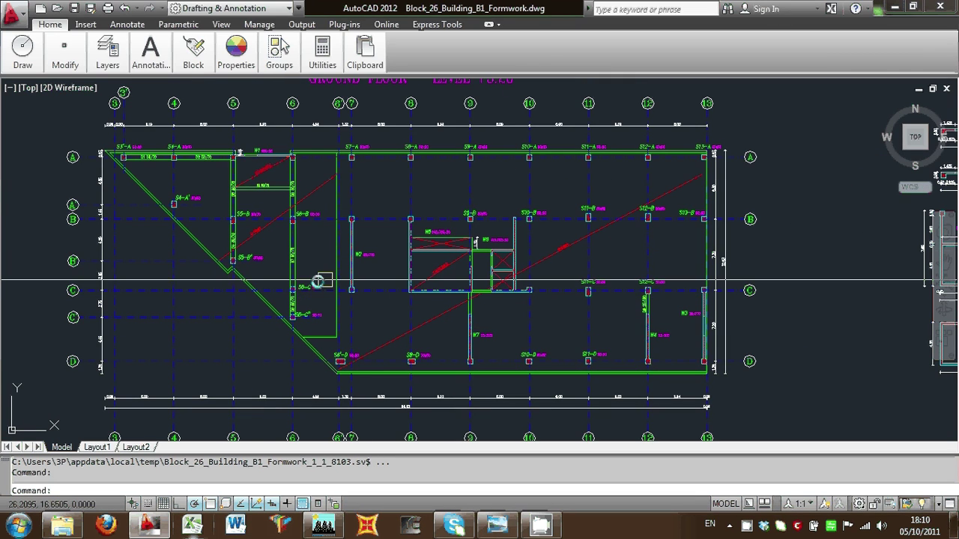
scroll(250, 275, "down", 2)
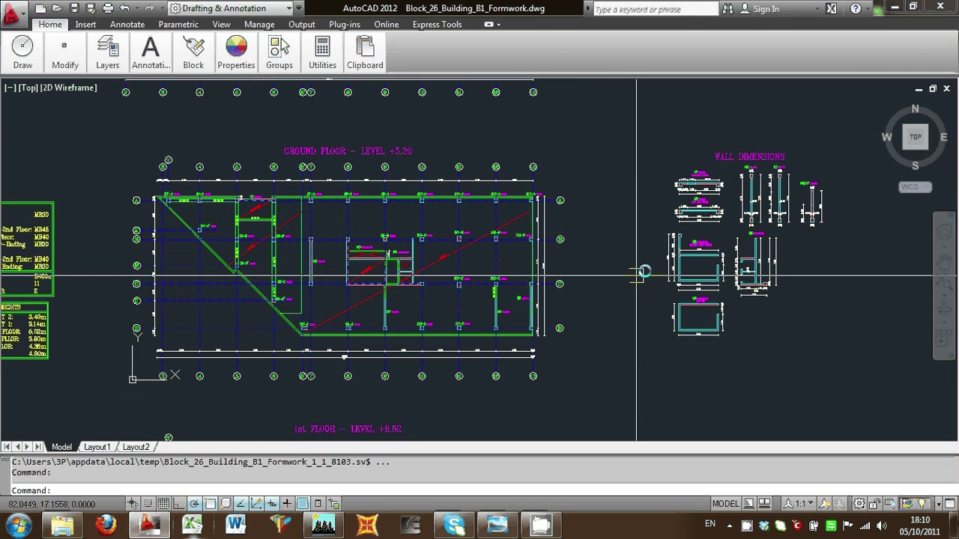
scroll(403, 227, "up", 3)
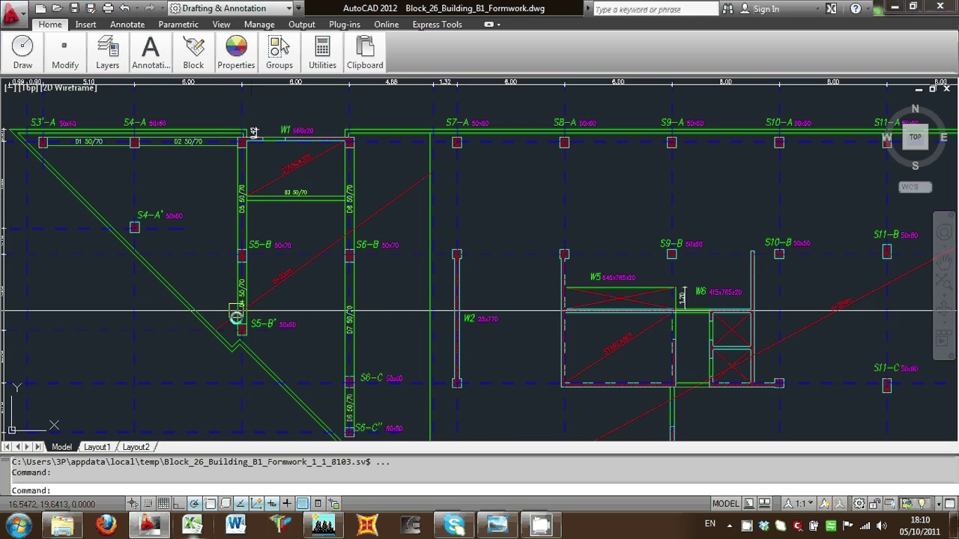
scroll(316, 165, "down", 2)
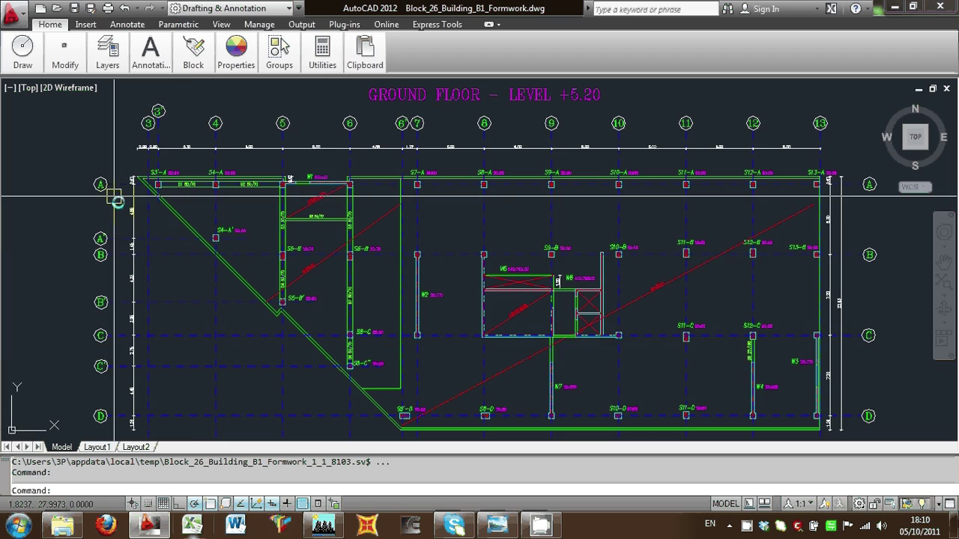
scroll(189, 255, "down", 6)
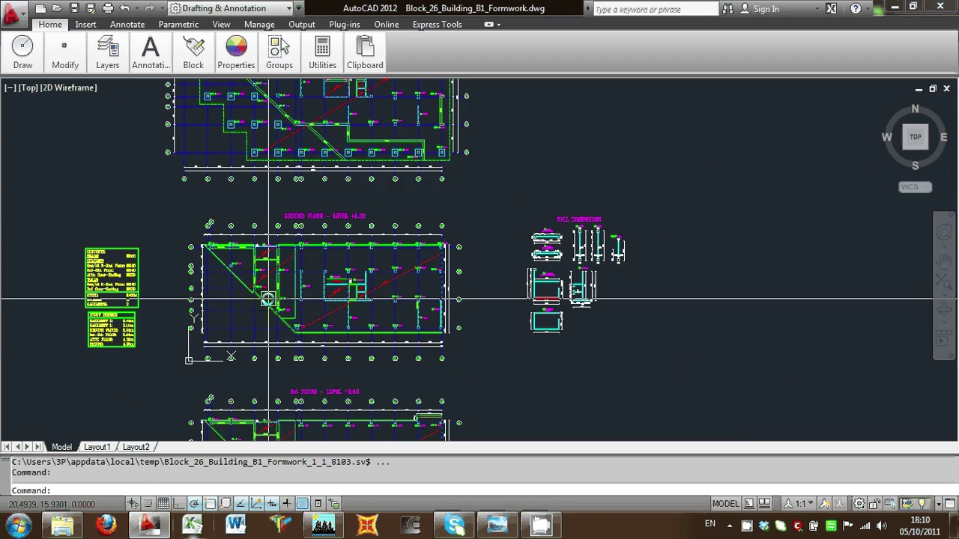
Step: Examine the two basement formwork plans above the ground floor, ending back at the ground floor plan
scroll(299, 329, "down", 2)
middle_click_drag(342, 322, 360, 419)
mouse_move(229, 133)
middle_mouse_down()
mouse_move(205, 392)
mouse_move(258, 396)
middle_mouse_up()
scroll(258, 396, "up", 4)
mouse_move(232, 278)
middle_mouse_down()
mouse_move(300, 195)
mouse_move(286, 251)
middle_mouse_up()
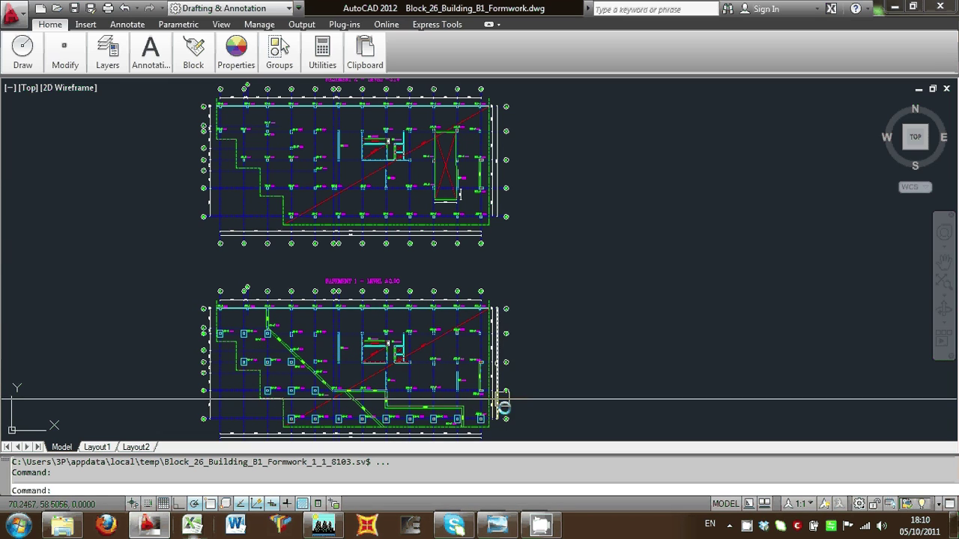
scroll(539, 383, "down", 2)
middle_click_drag(397, 263, 347, 101)
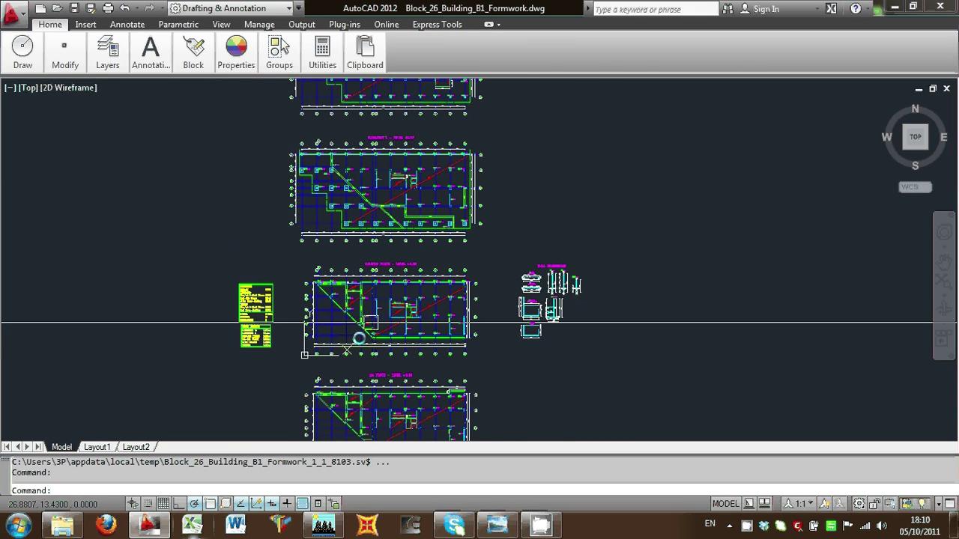
scroll(352, 332, "up", 2)
scroll(433, 364, "up", 5)
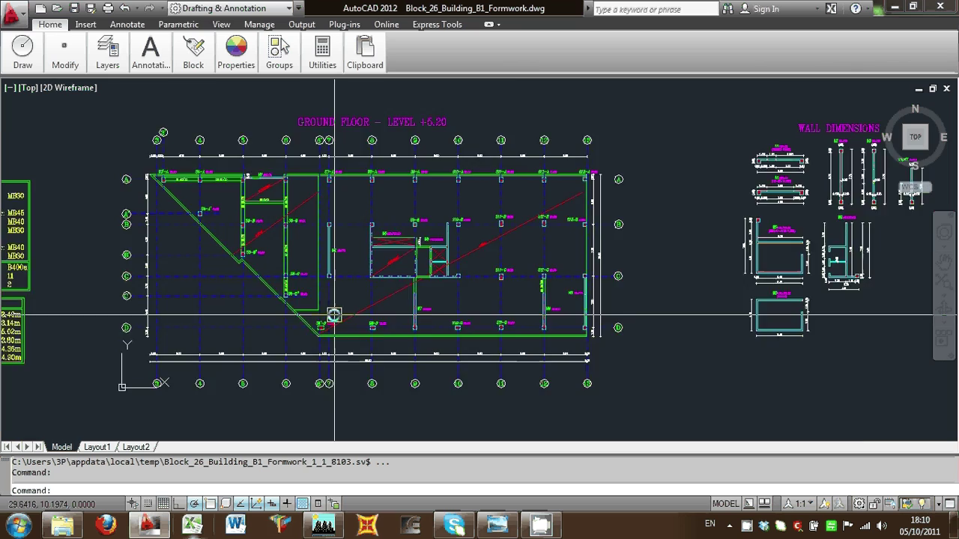
scroll(315, 294, "down", 2)
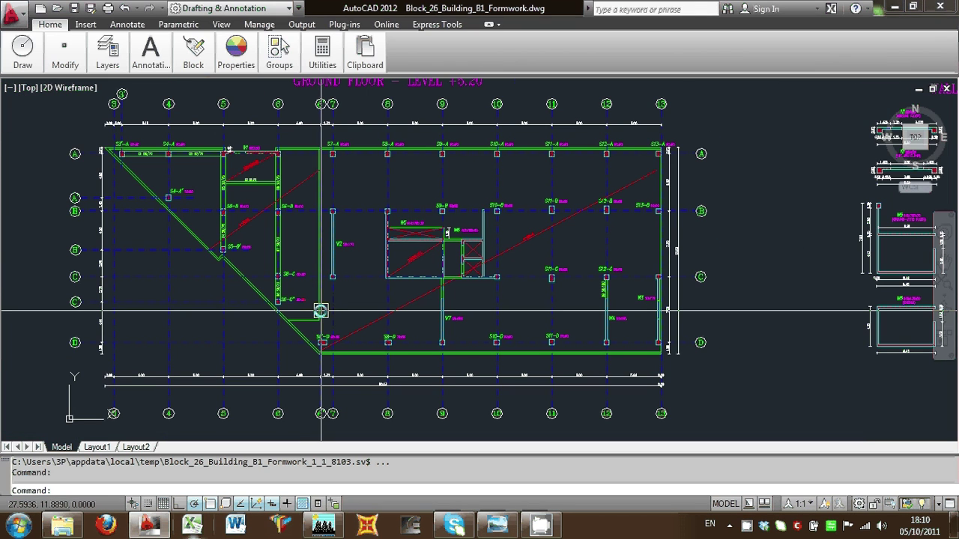
Step: Examine the wall dimension details for walls W1 to W7 beside the ground floor plan
scroll(306, 313, "down", 2)
scroll(98, 350, "up", 2)
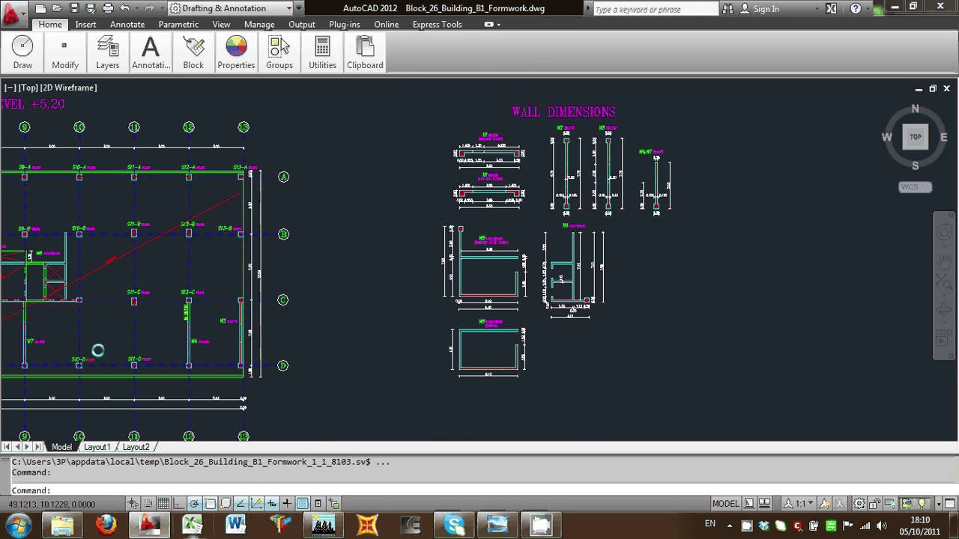
scroll(555, 250, "up", 2)
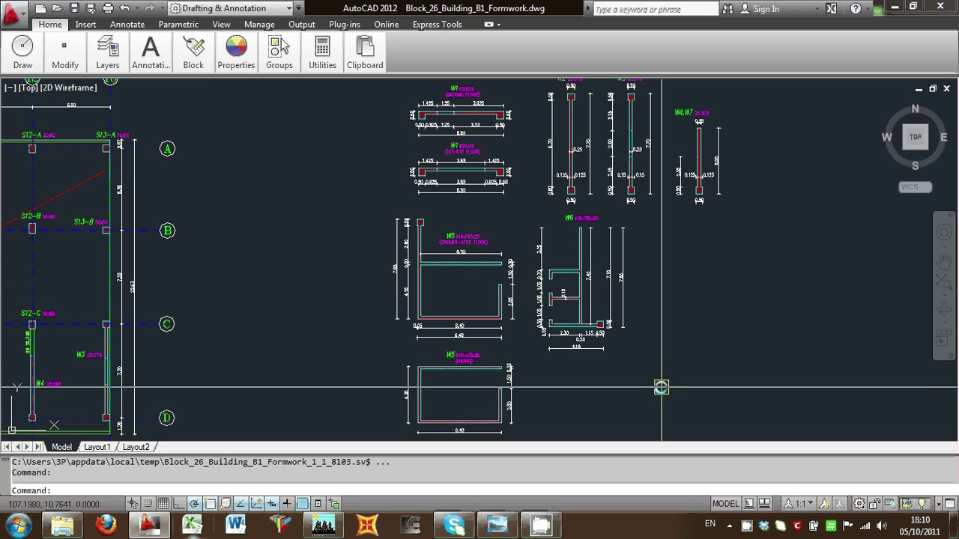
scroll(509, 378, "up", 4)
scroll(405, 360, "down", 3)
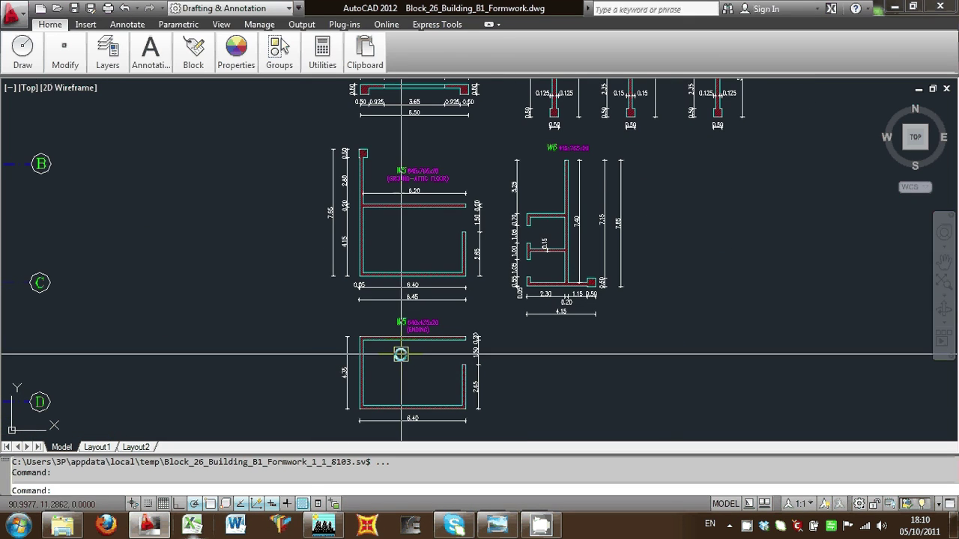
scroll(566, 221, "up", 3)
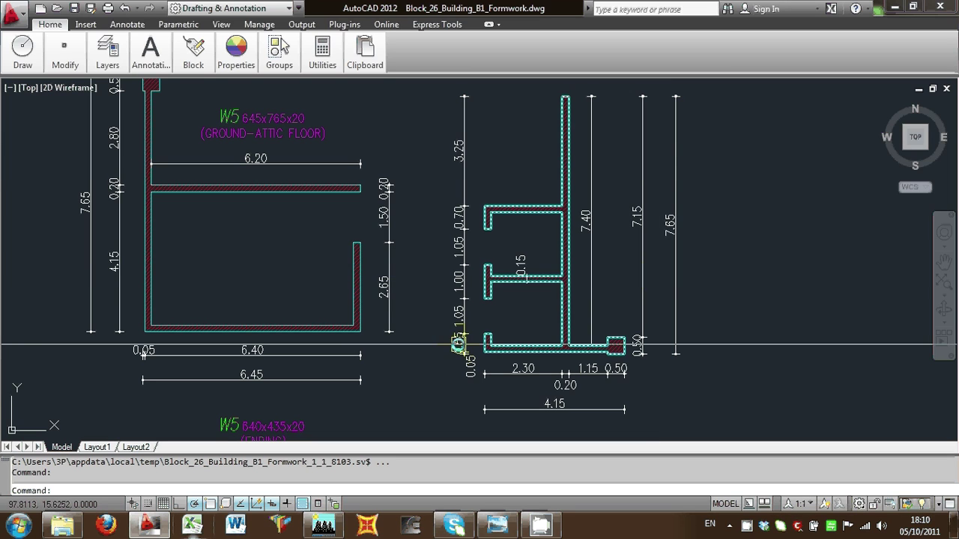
scroll(361, 327, "down", 2)
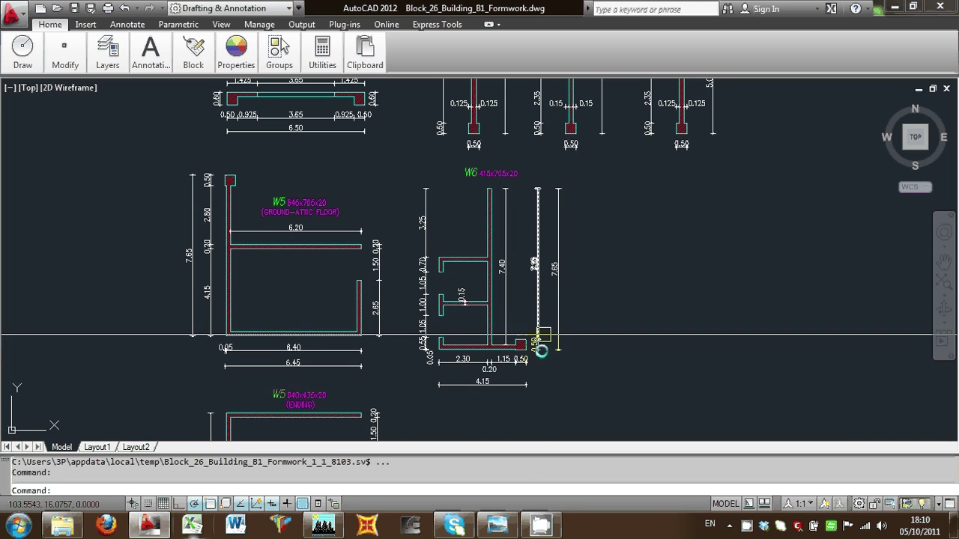
mouse_move(542, 340)
middle_mouse_down()
mouse_move(520, 407)
mouse_move(520, 495)
middle_mouse_up()
scroll(509, 274, "up", 2)
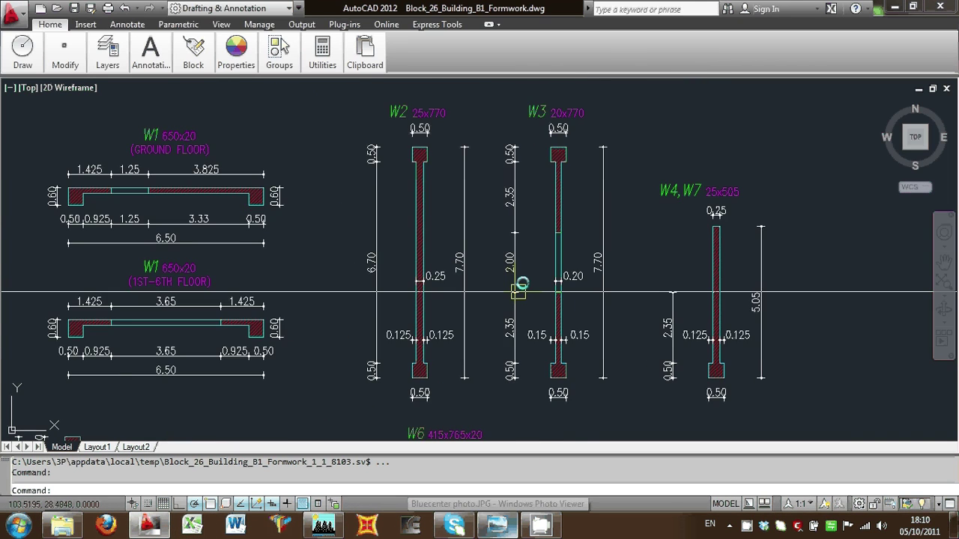
scroll(554, 315, "down", 1)
scroll(526, 360, "down", 3)
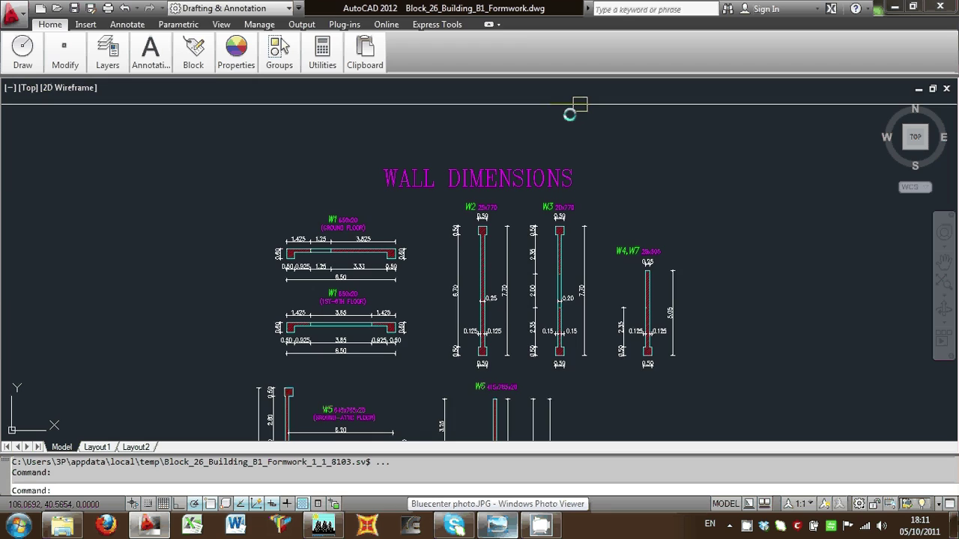
mouse_move(514, 343)
middle_mouse_down()
mouse_move(621, 95)
mouse_move(837, 119)
middle_mouse_up()
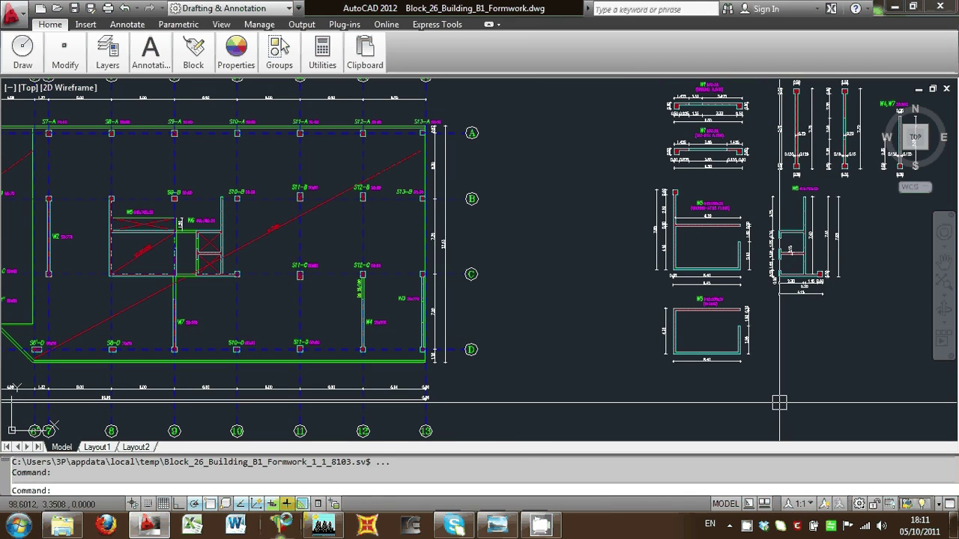
Step: Switch to the ETABS model, examine the W3 and W4 walls near the base up close, and restore the full 3-D view
left_click(323, 525)
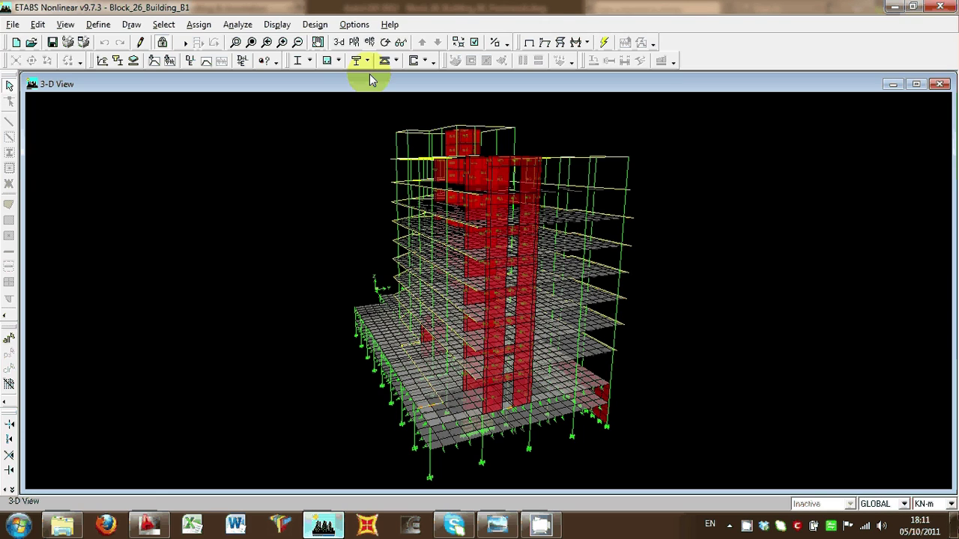
left_click(235, 42)
left_click_drag(382, 288, 614, 389)
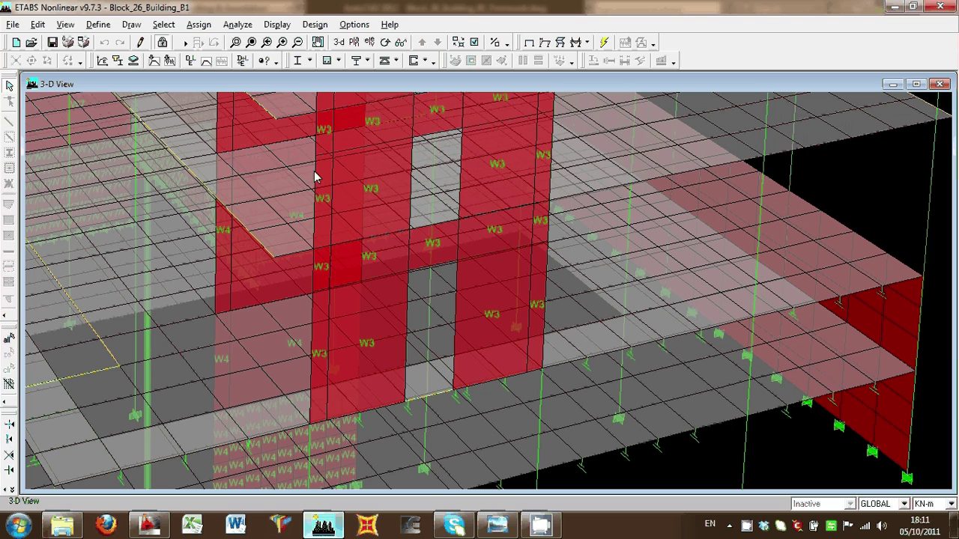
left_click(251, 43)
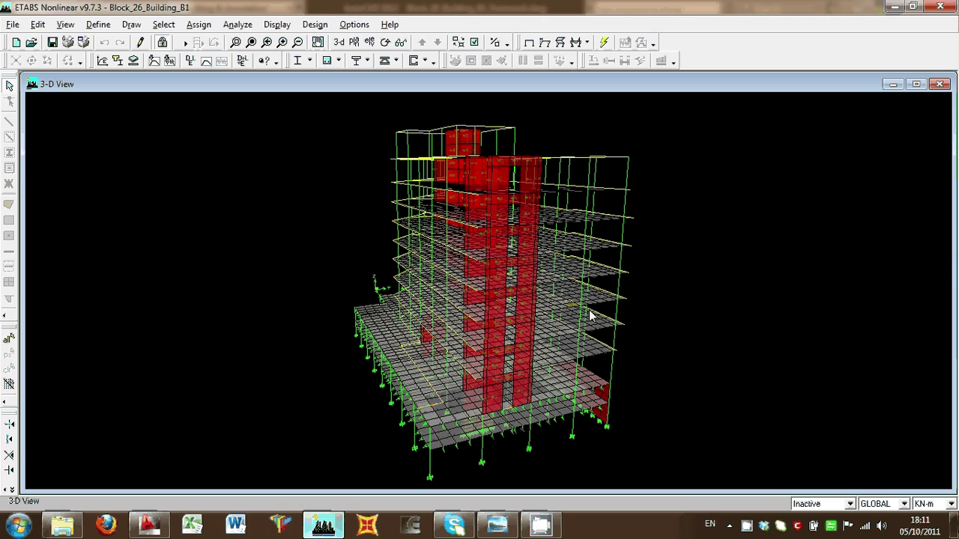
left_click(80, 53)
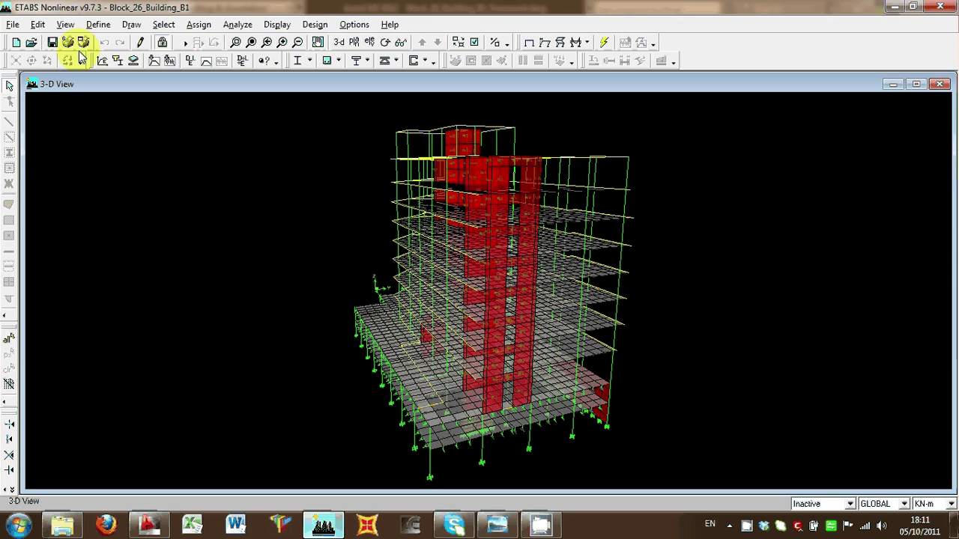
Step: Review the property data of the B30 concrete material and close the material definitions without changes
left_click(98, 24)
left_click(109, 39)
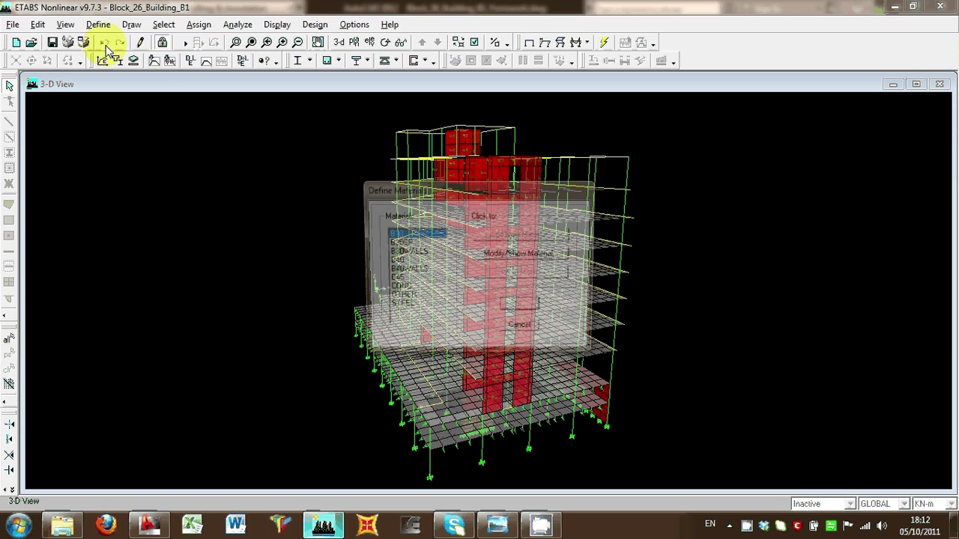
left_click(517, 255)
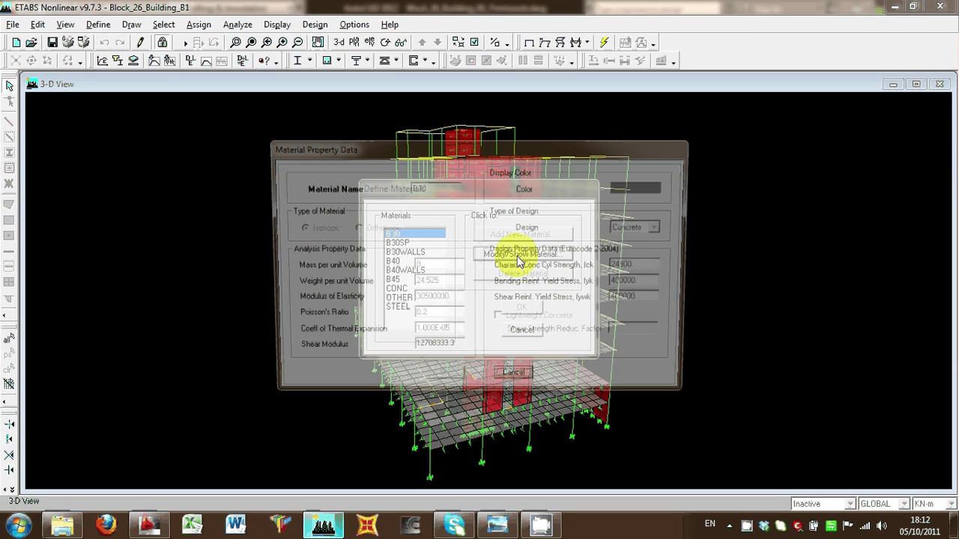
left_click(515, 382)
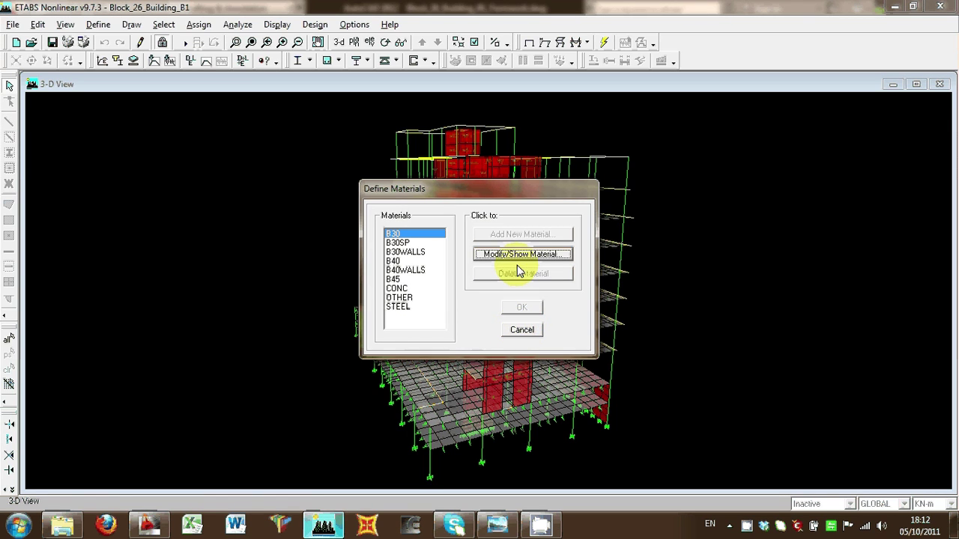
left_click(521, 328)
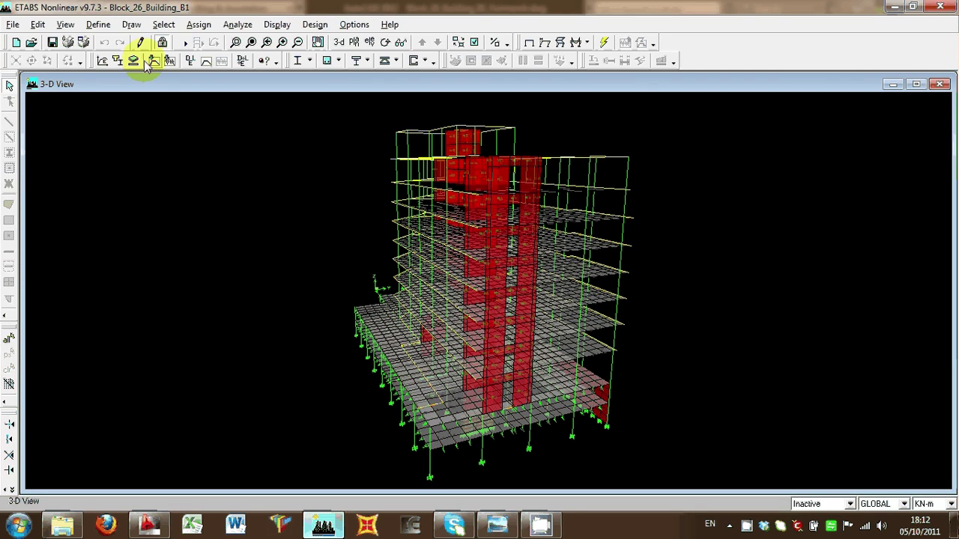
Step: Review the dimensions and property modifiers of tee frame section L456020, and close the frame definitions without changes
left_click(98, 24)
left_click(112, 56)
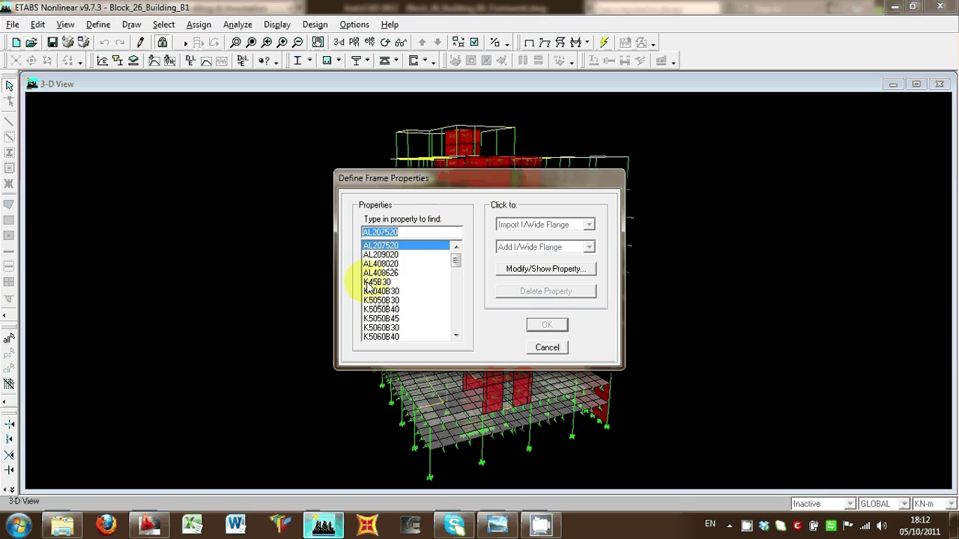
left_click_drag(455, 260, 458, 299)
left_click(389, 300)
left_click(551, 272)
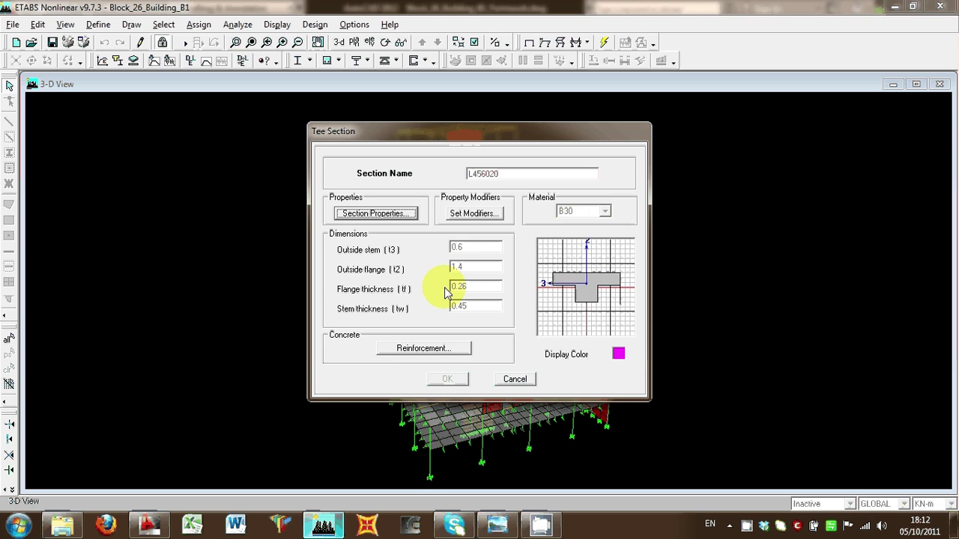
left_click(468, 214)
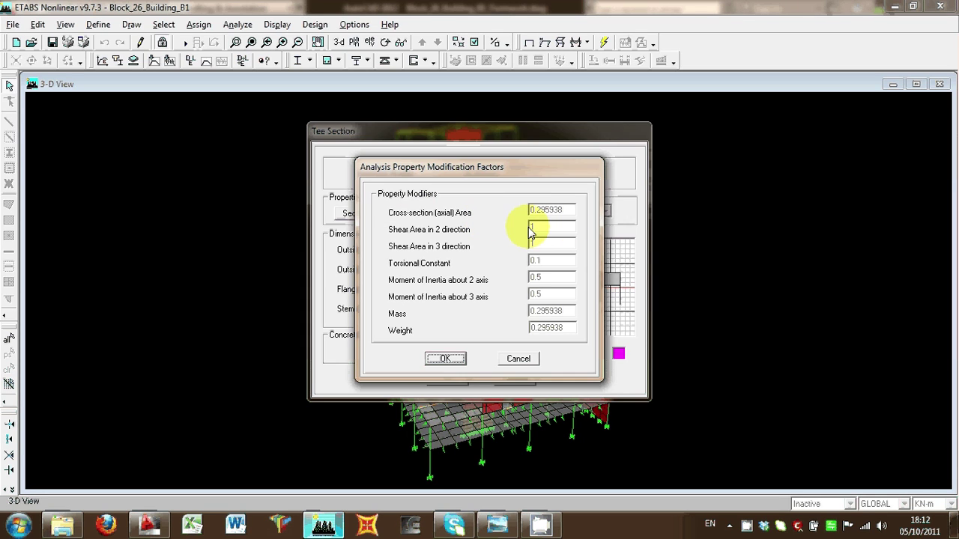
left_click(520, 360)
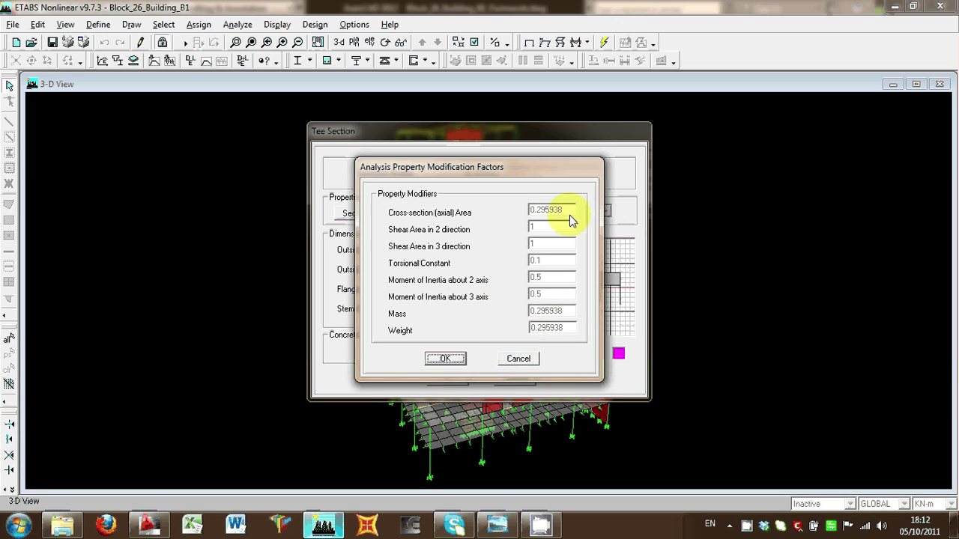
left_click(519, 359)
left_click(514, 380)
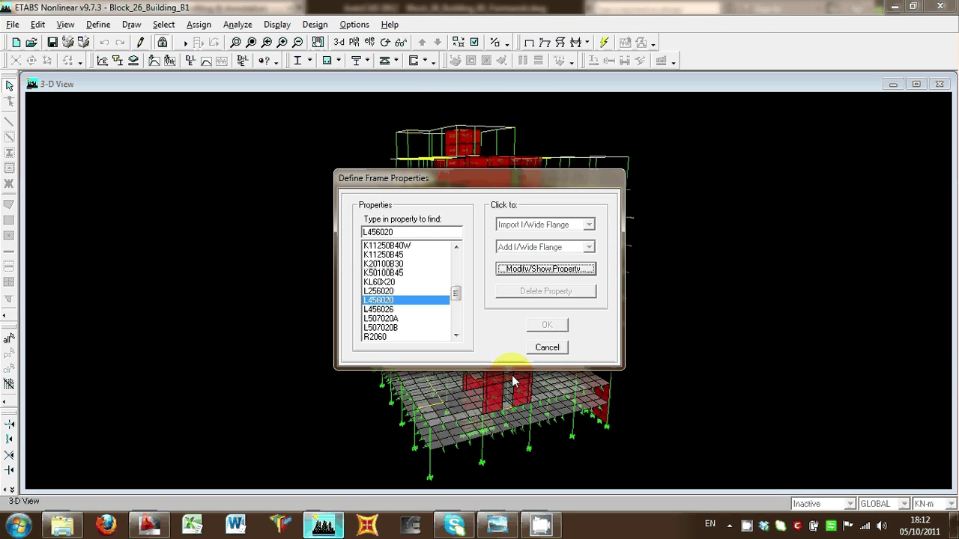
left_click(547, 346)
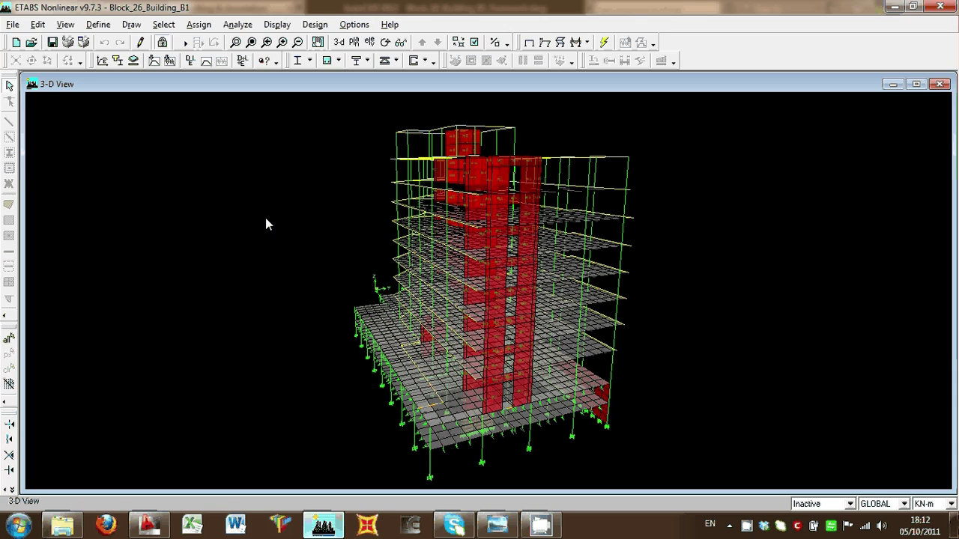
Step: Review the user-defined seismic loads per diaphragm of static load case EXSTAT and close them without changes
left_click(98, 25)
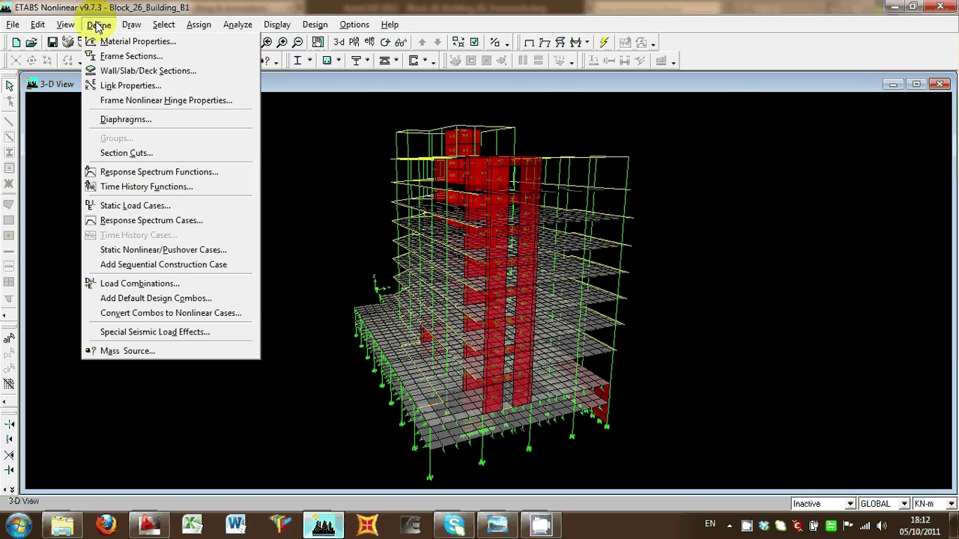
left_click(139, 210)
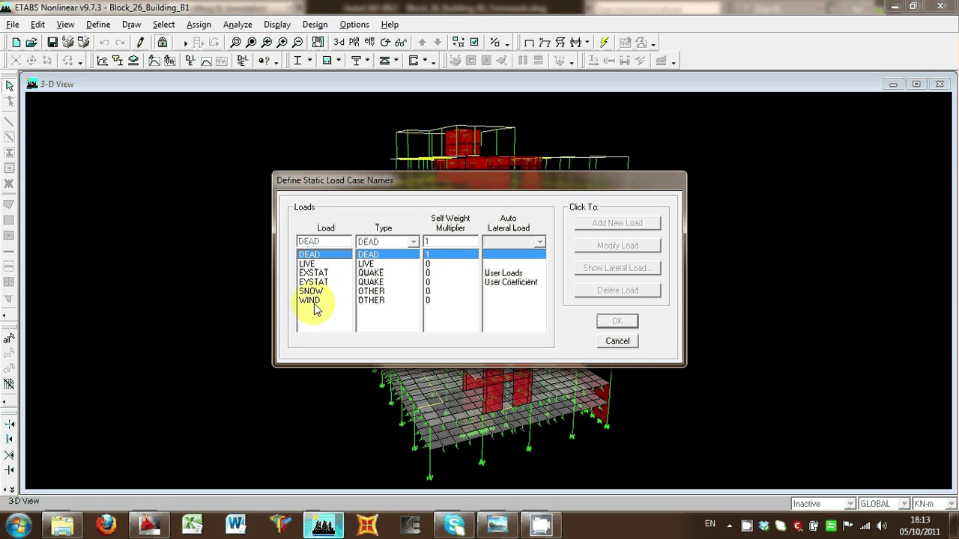
left_click(314, 274)
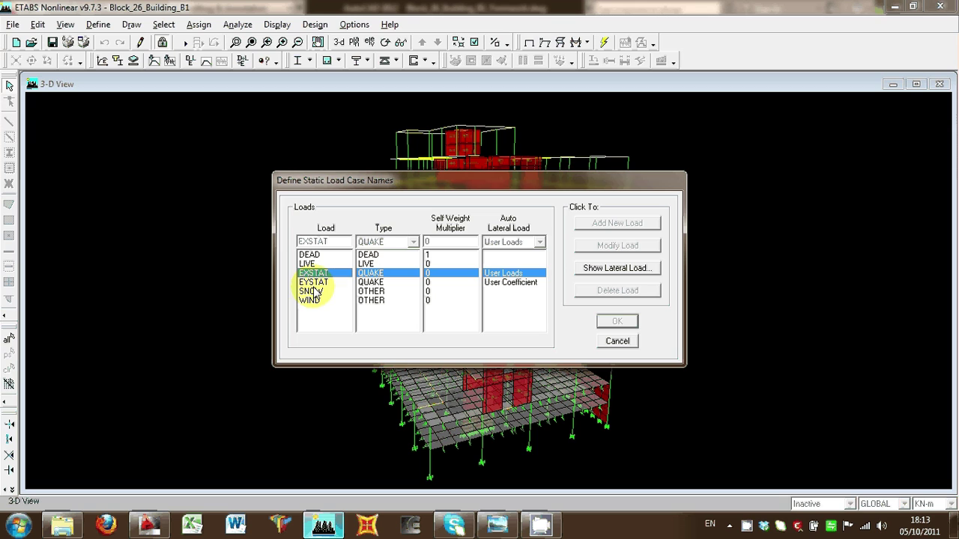
left_click(616, 270)
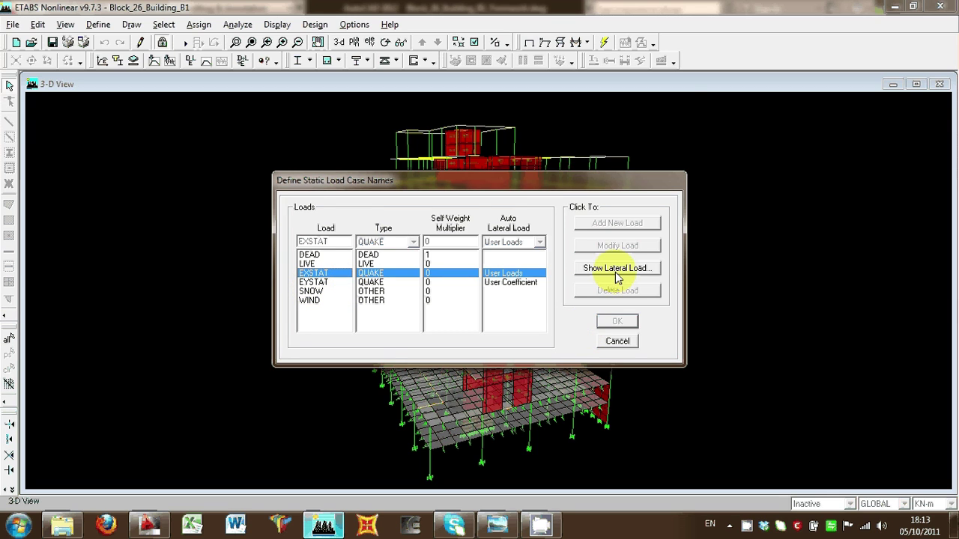
left_click_drag(419, 204, 423, 288)
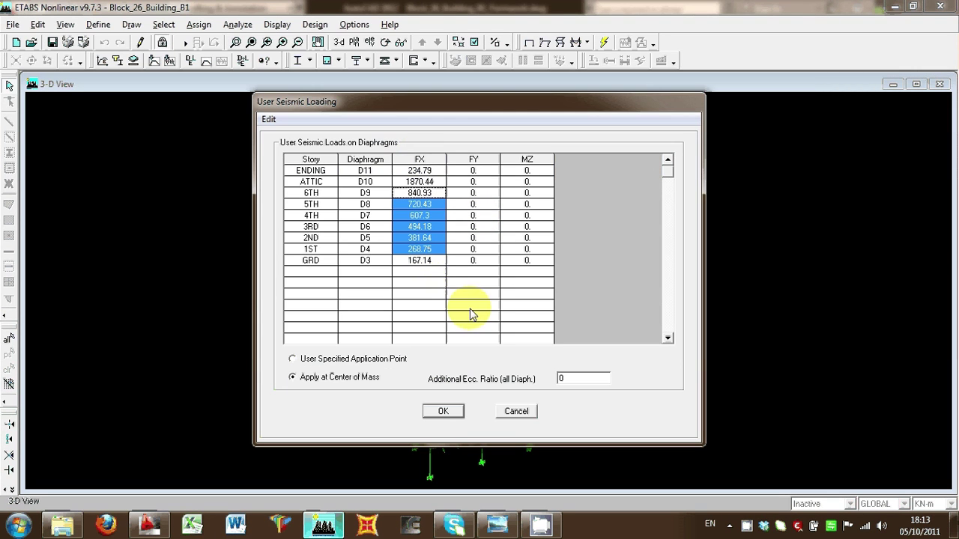
left_click(524, 414)
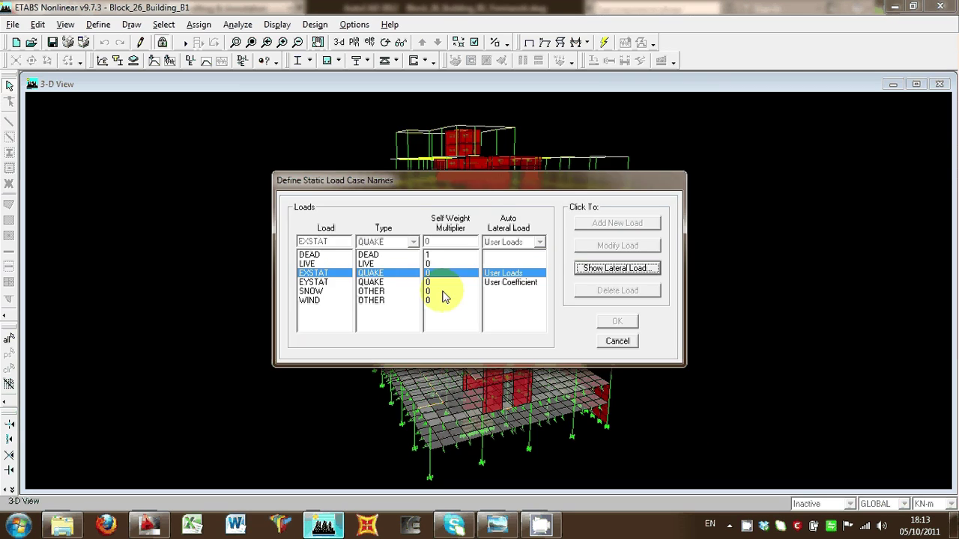
Step: Review the user-coefficient seismic loading of static load case EYSTAT and close the load case definitions without changes
left_click(391, 282)
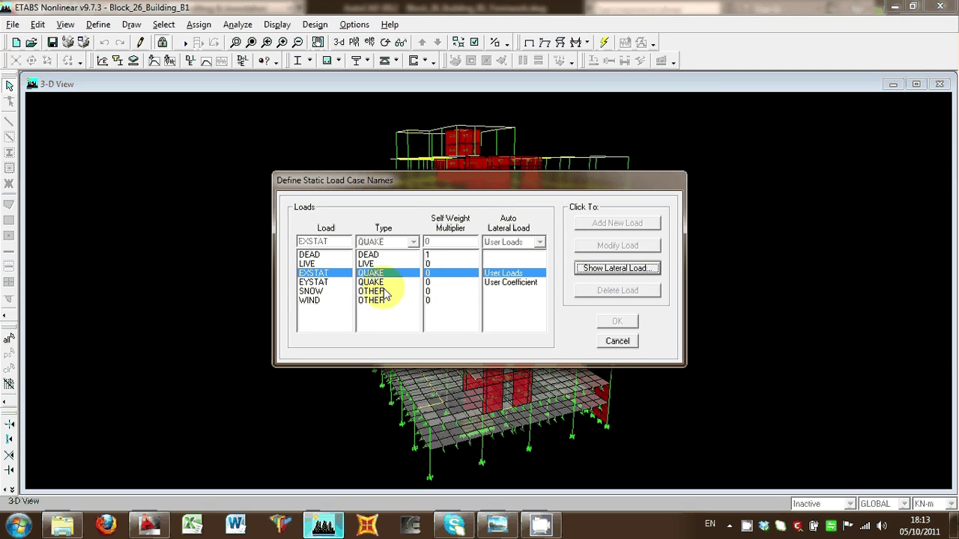
left_click(615, 270)
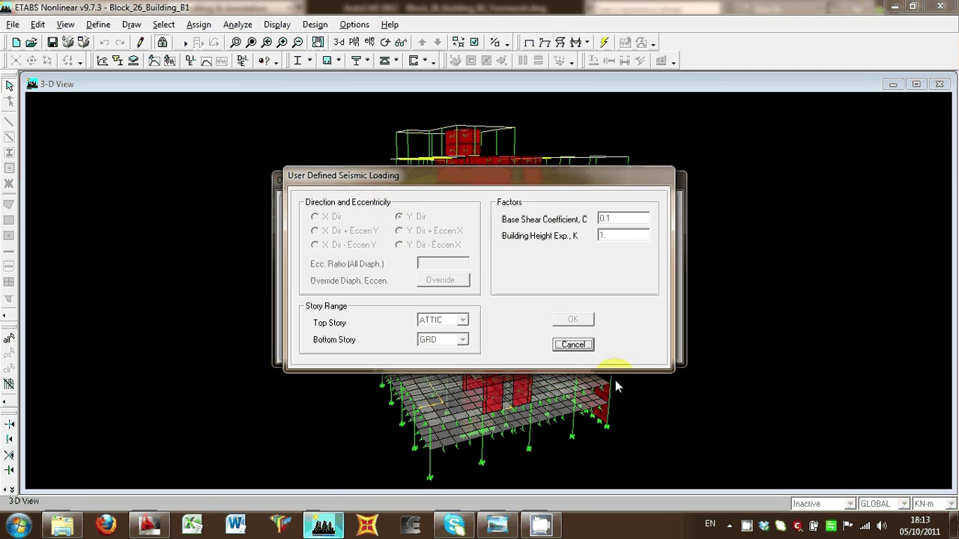
left_click(571, 345)
left_click(612, 341)
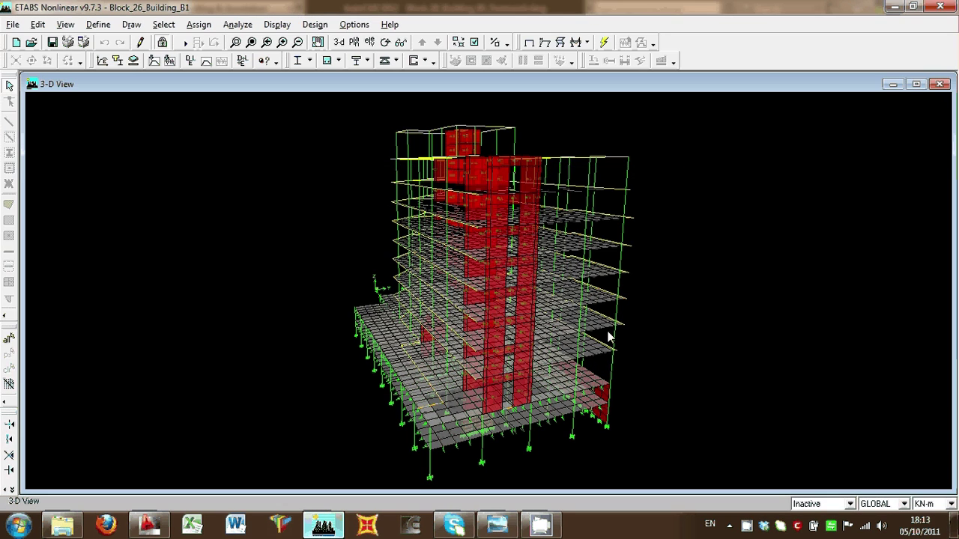
Step: Review the case data of response spectrum EX and close the response spectra definitions without changes
left_click(98, 24)
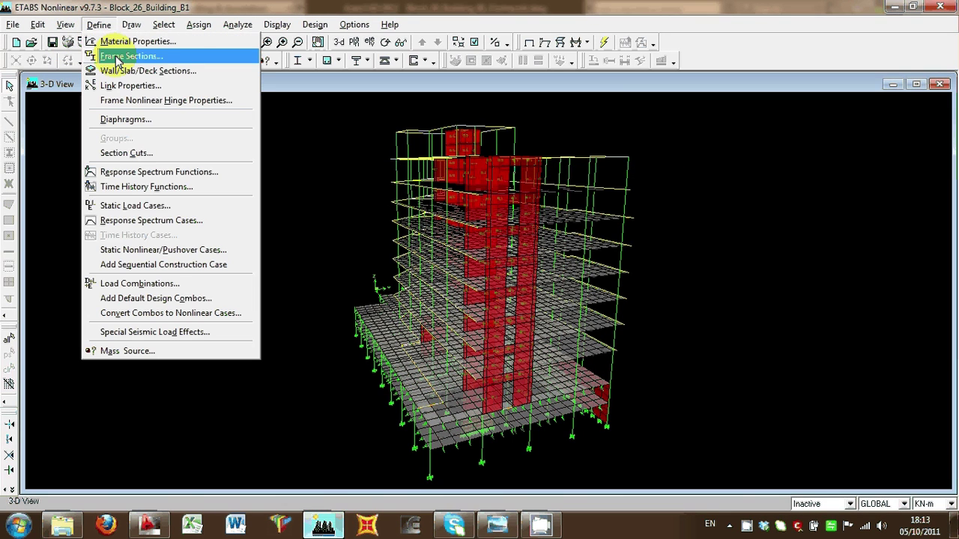
left_click(187, 219)
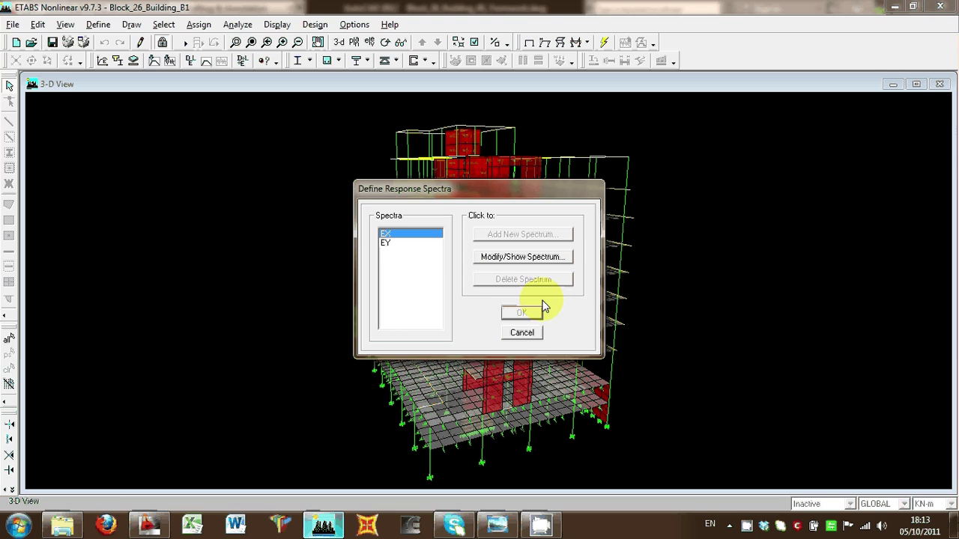
left_click(488, 262)
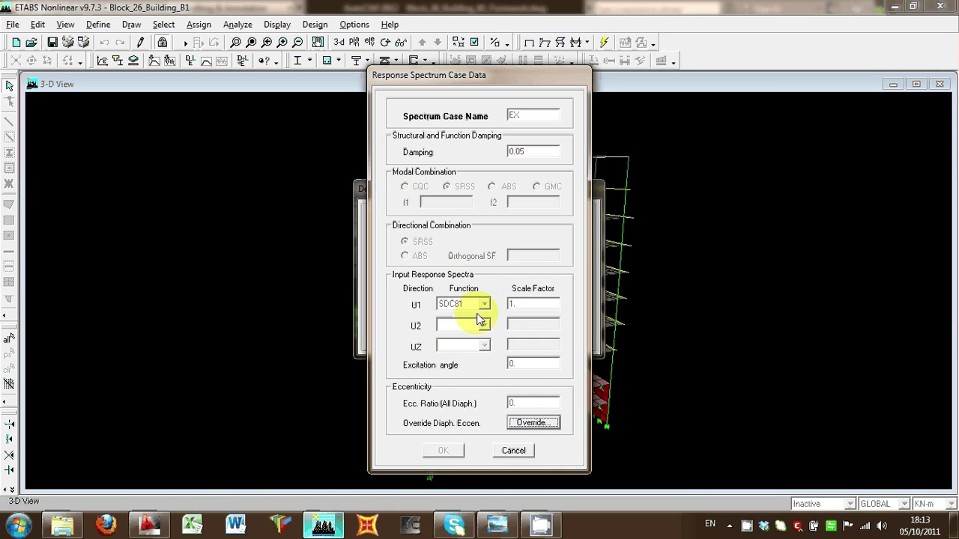
left_click(514, 450)
left_click(522, 337)
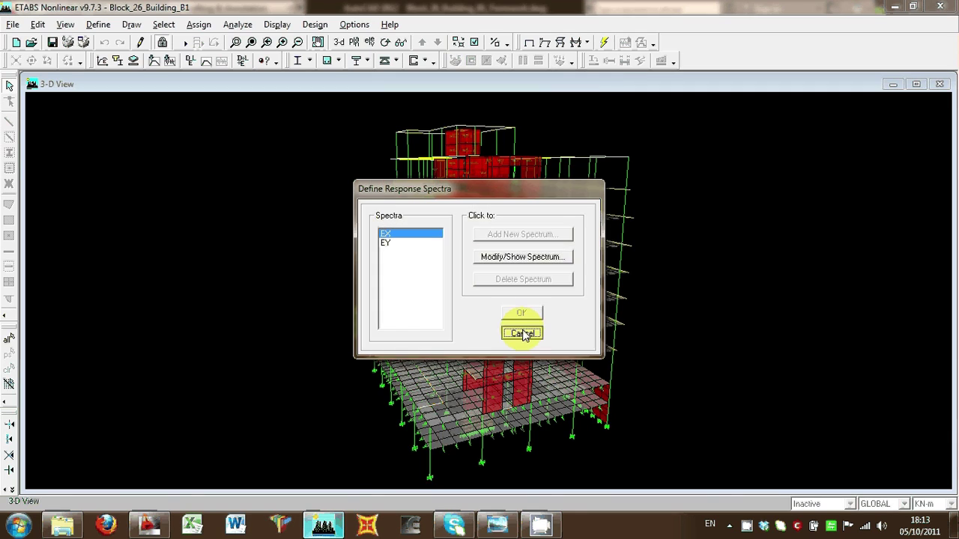
Step: Review the mass source definition and its load multipliers, and close it without changes
left_click(99, 24)
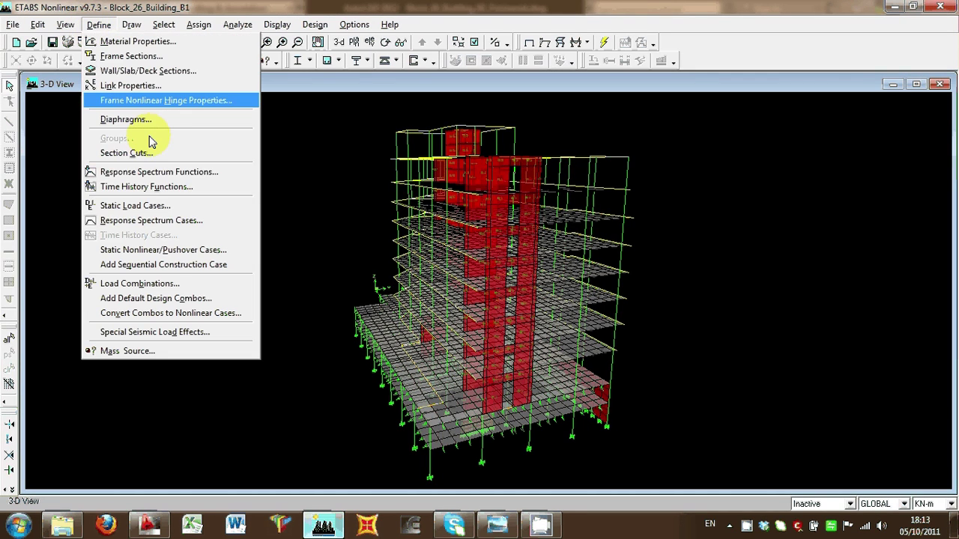
left_click(165, 352)
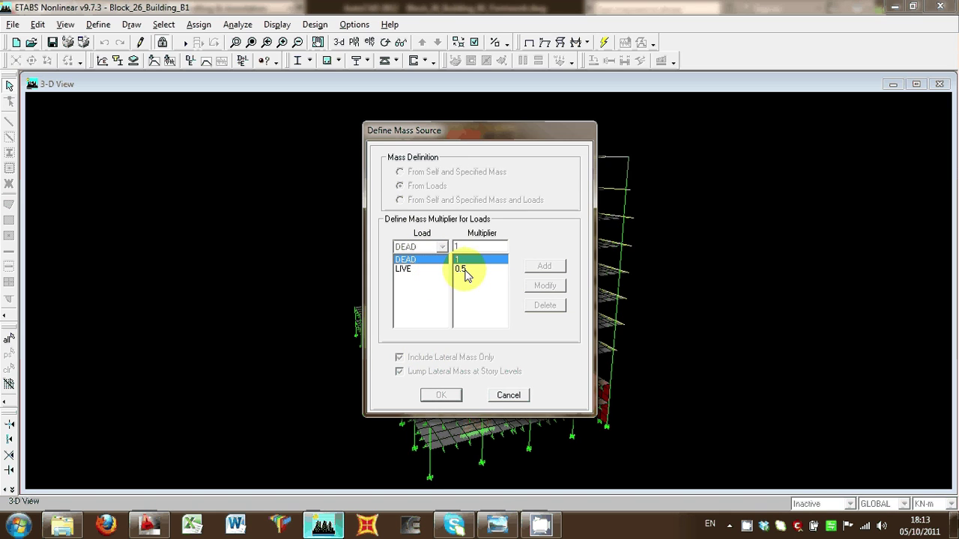
left_click(508, 395)
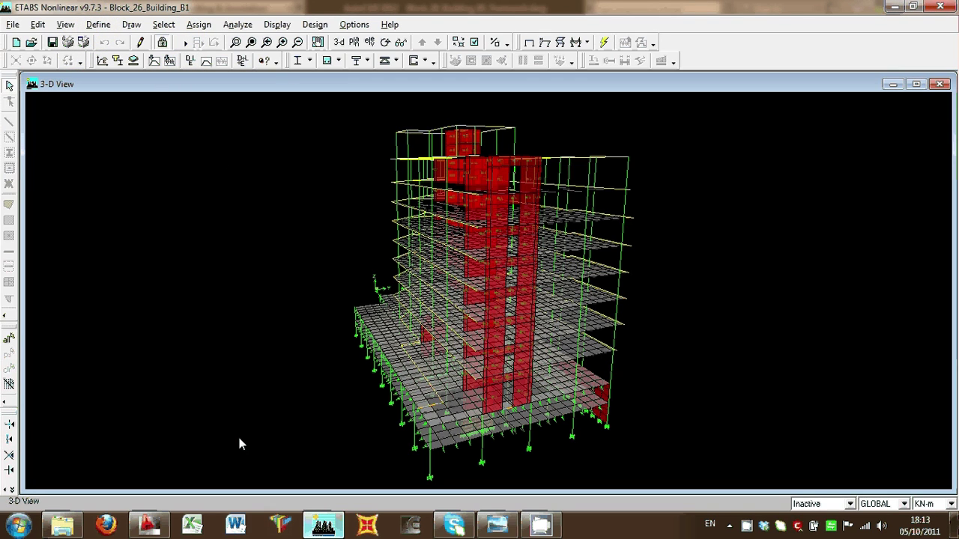
Step: Set up printing of the input tables with all definitions and assignments included and output directed to a file
left_click(13, 25)
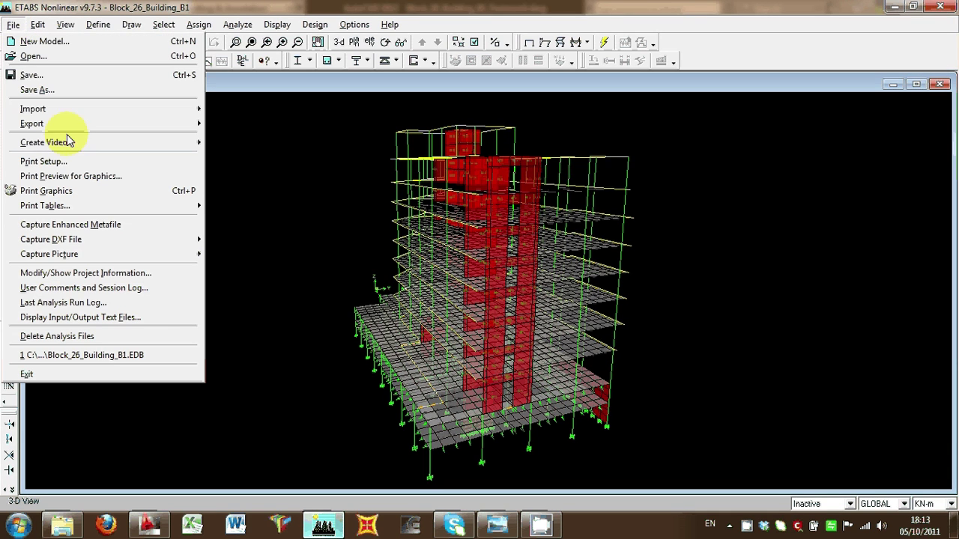
mouse_move(150, 205)
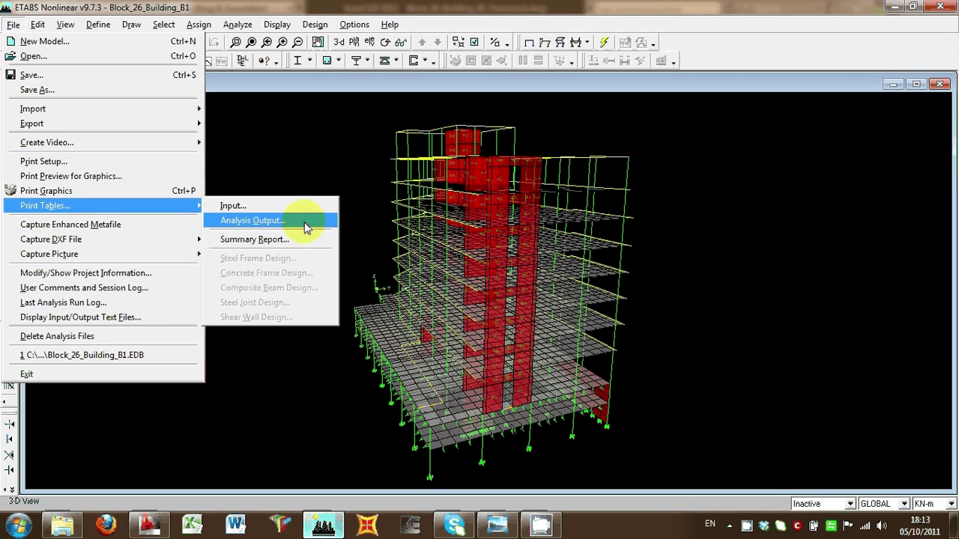
left_click(285, 209)
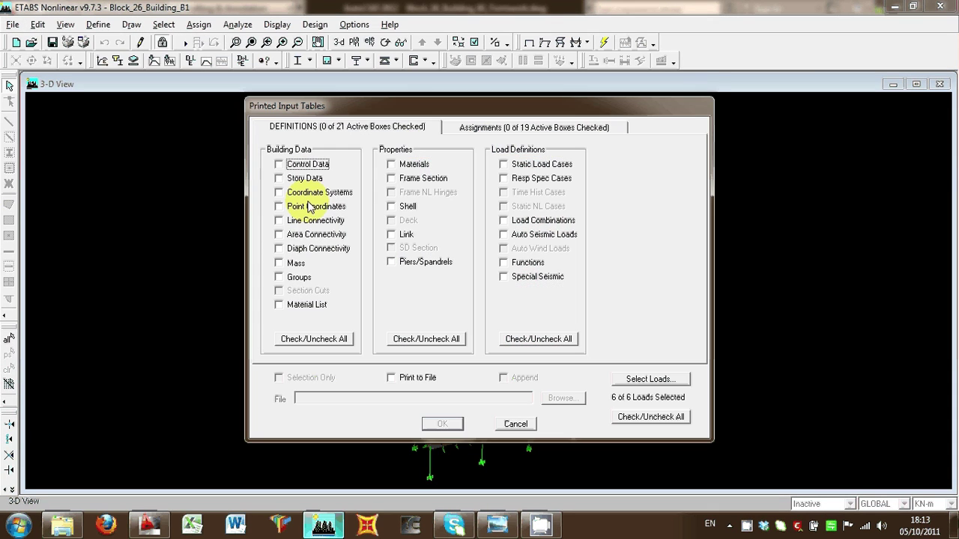
left_click(644, 417)
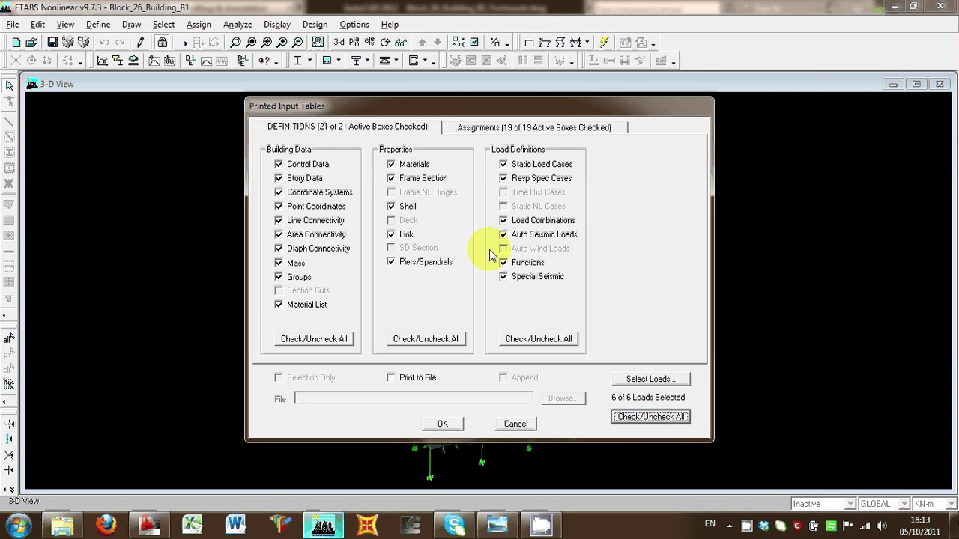
left_click(391, 378)
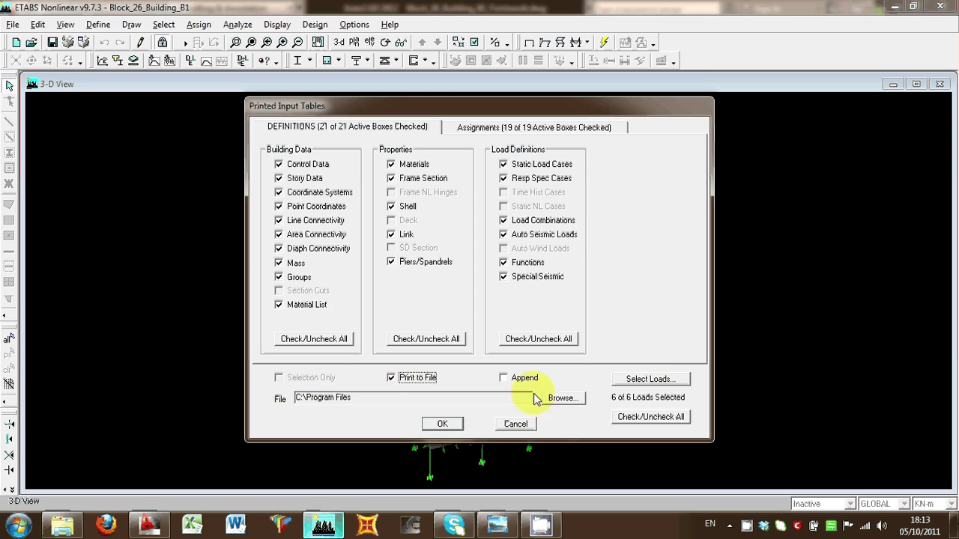
Step: Pick Block_26_Building_B1_Input.txt as the input tables' print file, and cancel the printing without saving
left_click(562, 398)
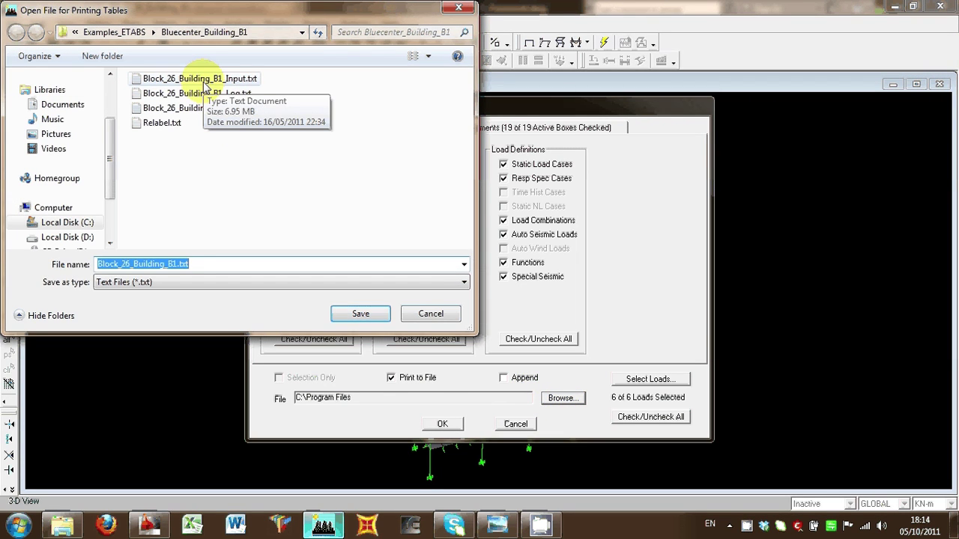
left_click(204, 83)
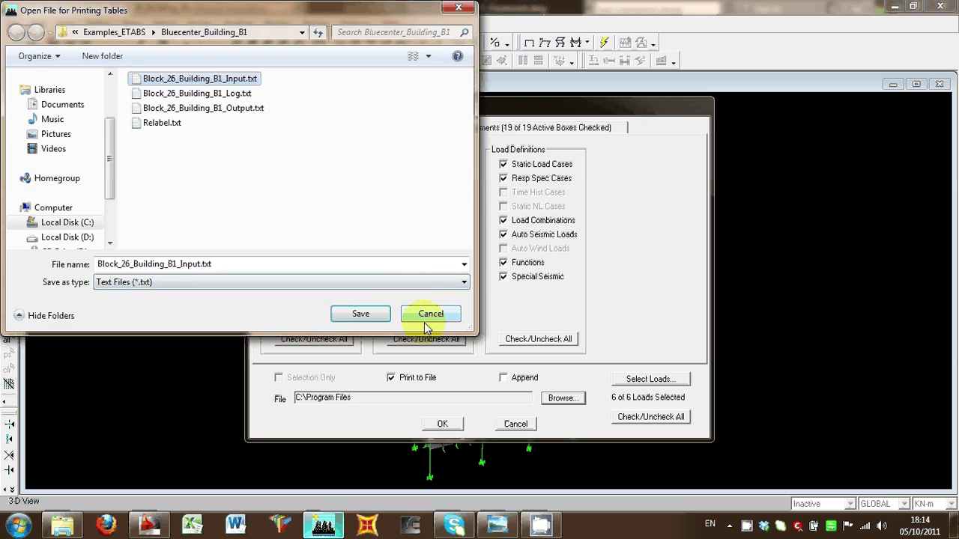
left_click(429, 314)
left_click(517, 424)
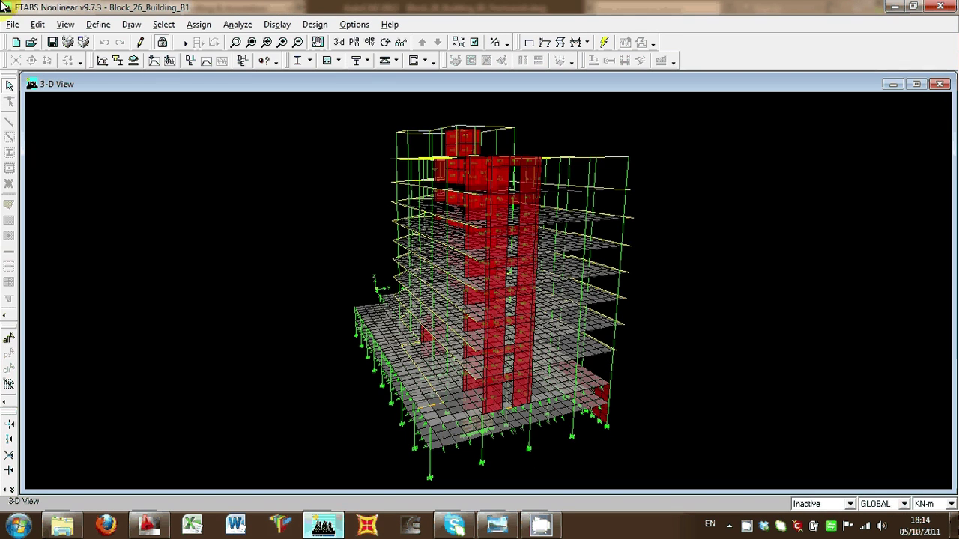
Step: Set up the analysis output tables, adding Building Modes, Building Modal Info, Building Output and Wall Forces to the results
left_click(13, 24)
mouse_move(148, 210)
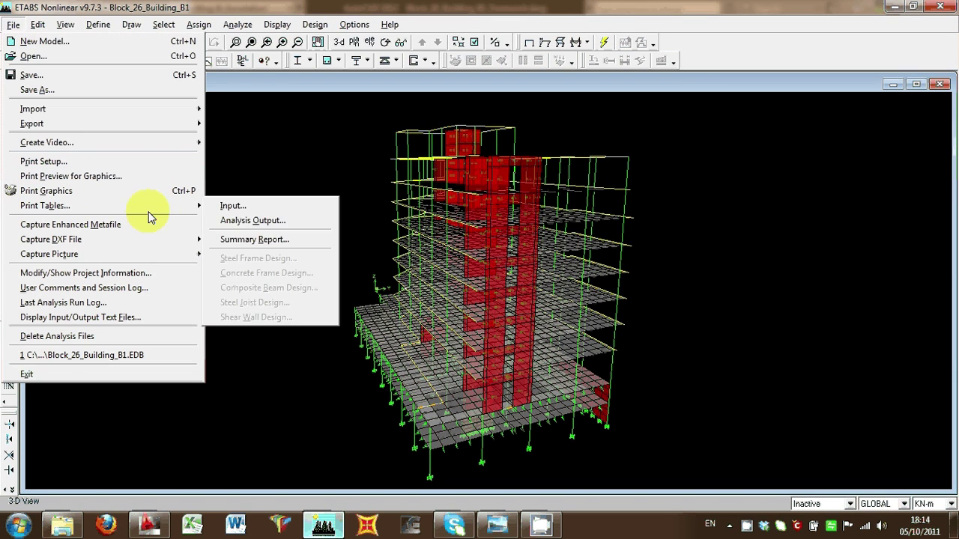
left_click(250, 220)
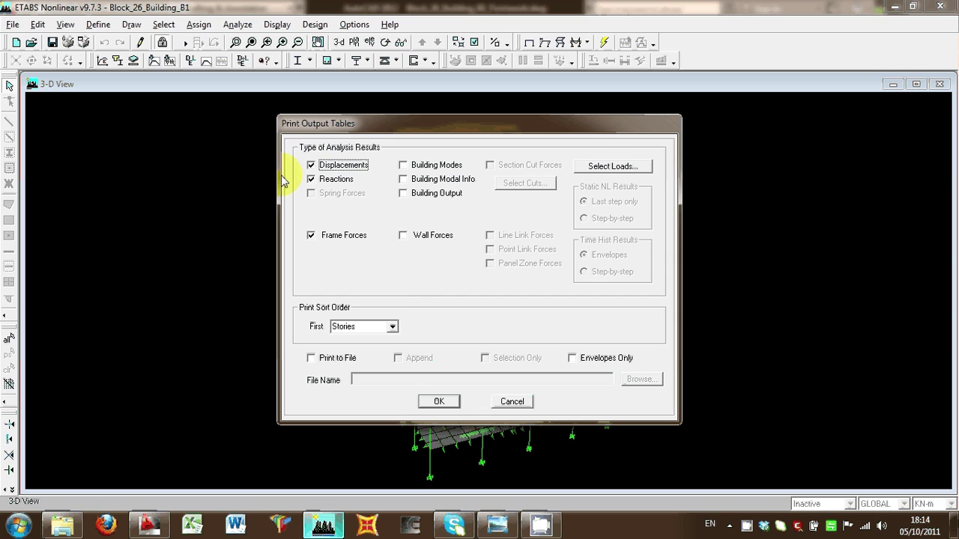
left_click(403, 165)
left_click(403, 180)
left_click(404, 193)
left_click(404, 235)
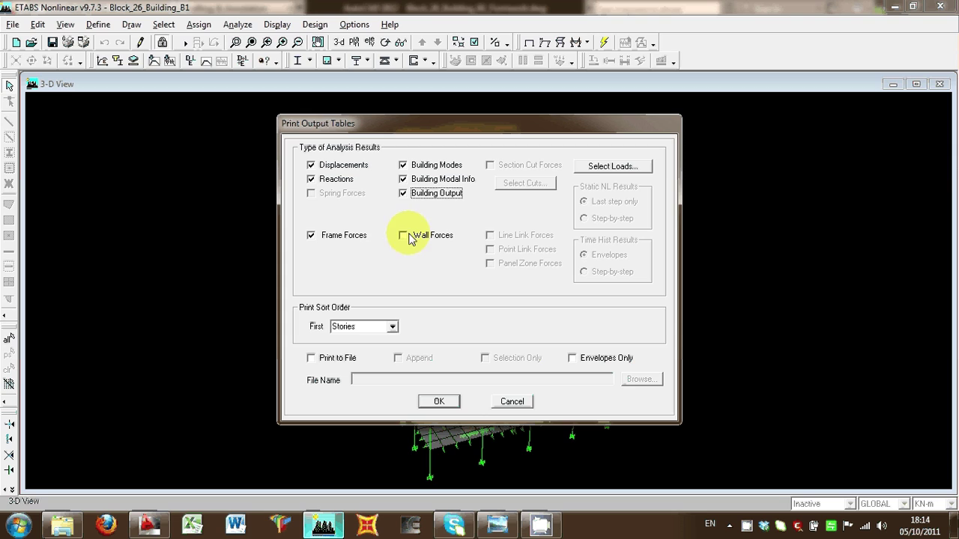
Step: Review which load cases and combinations are selected for the output tables, and close the selection
left_click(613, 166)
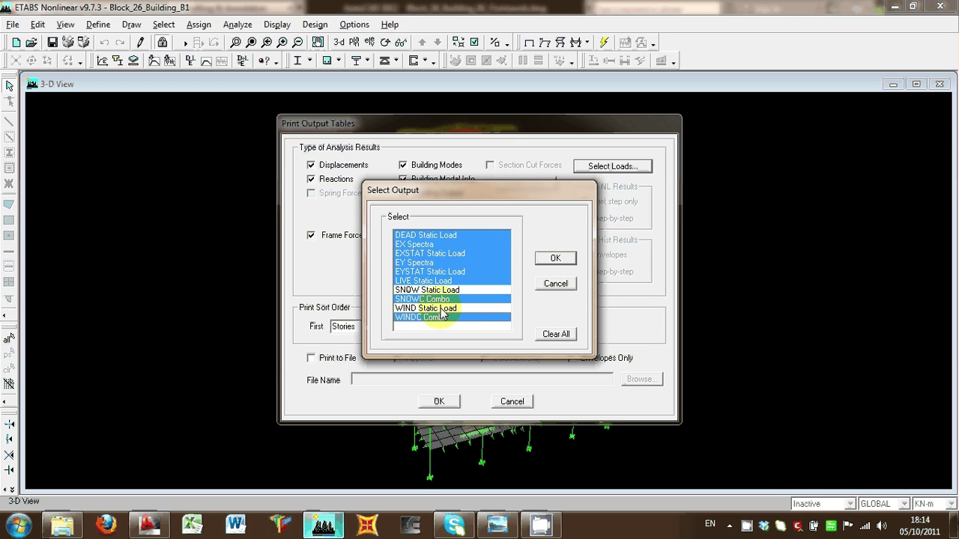
left_click(555, 287)
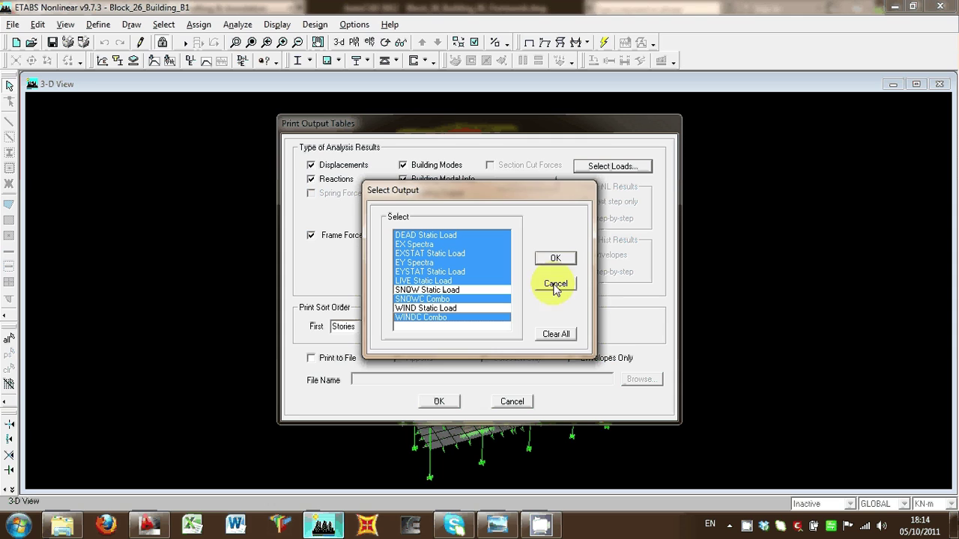
left_click(555, 257)
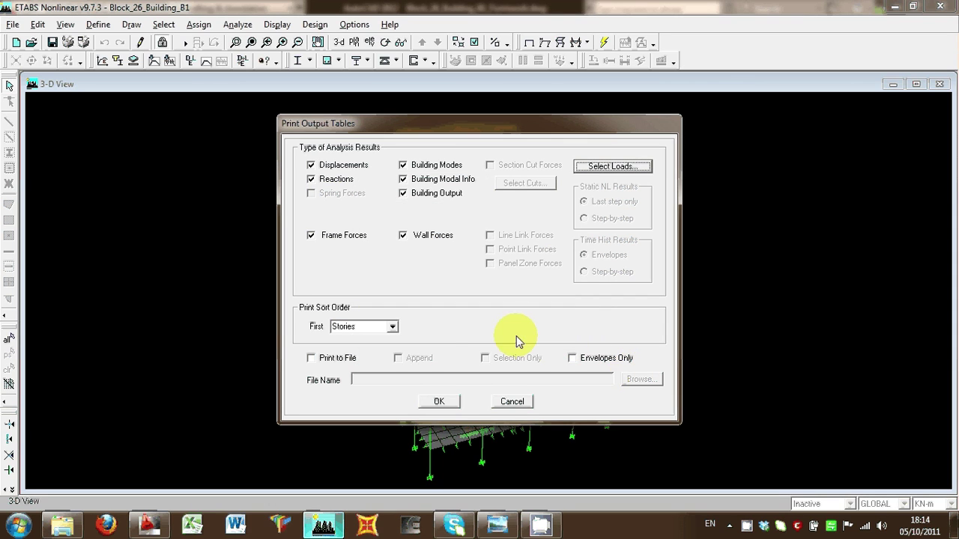
Step: Direct the output tables to a file, pick Block_26_Building_B1_Output.txt, and cancel the printing without saving
left_click(312, 358)
left_click(642, 380)
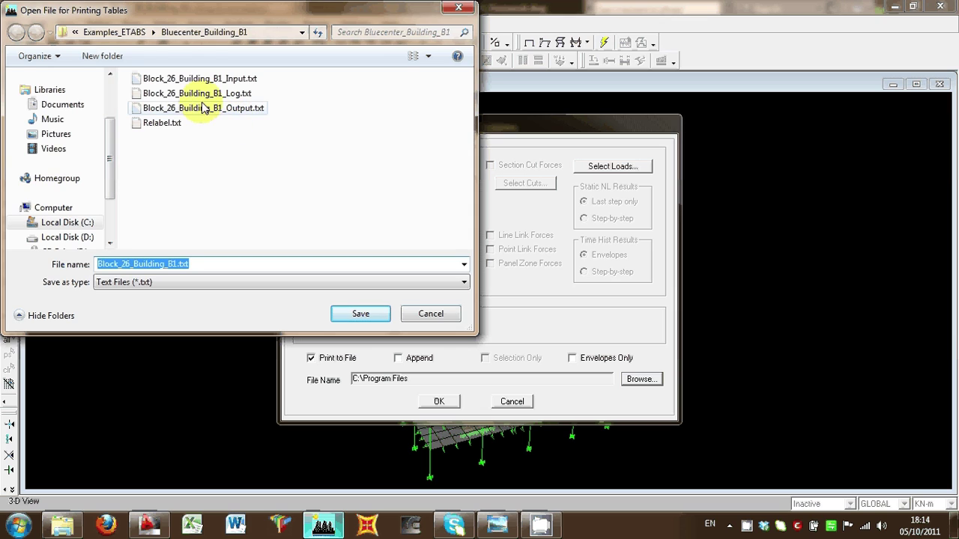
left_click(207, 109)
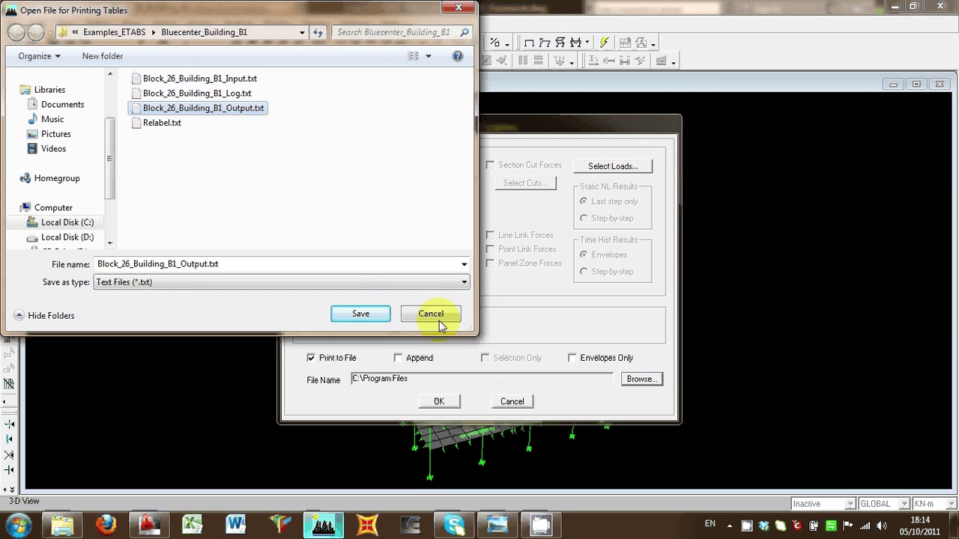
left_click(440, 323)
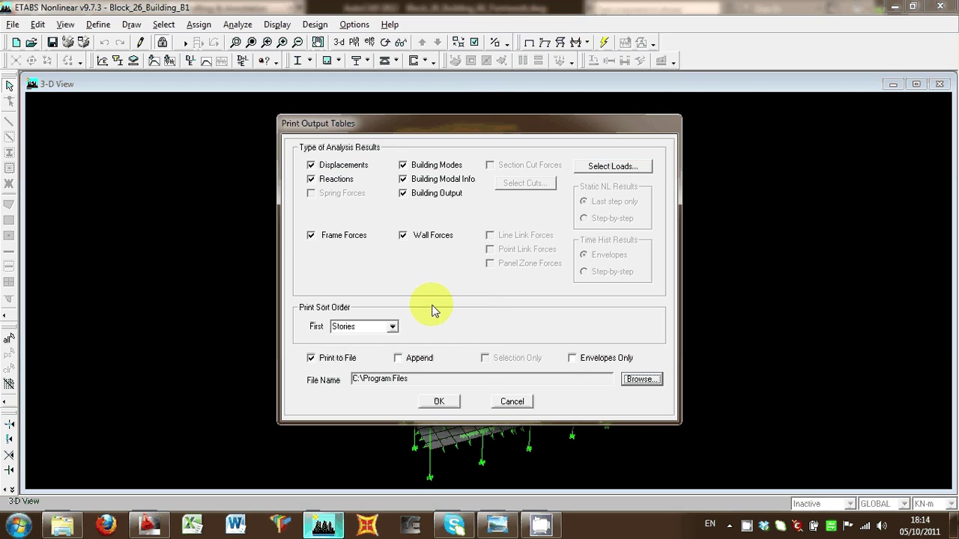
left_click(517, 402)
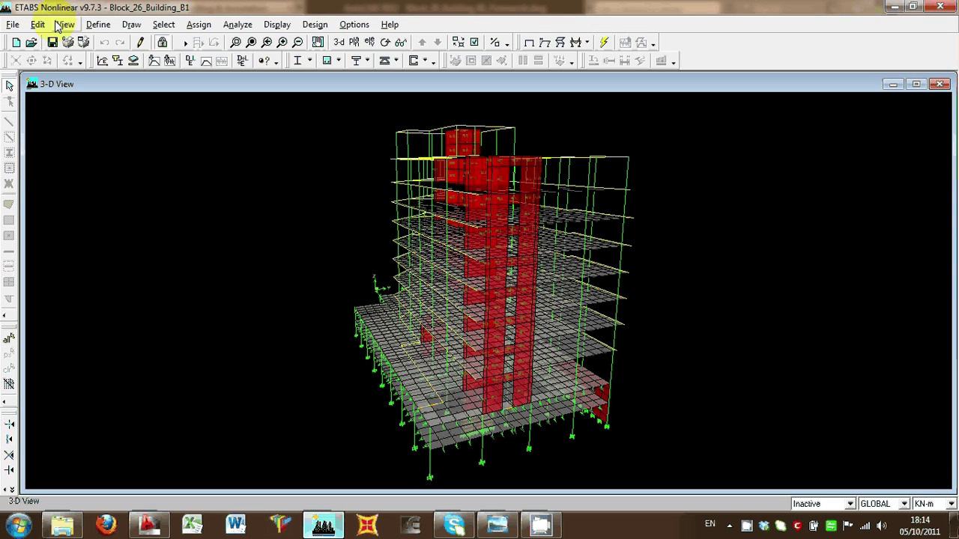
Step: Review the load cases and scale factors of the SNOWC load combination, and close its definition without changes
left_click(98, 24)
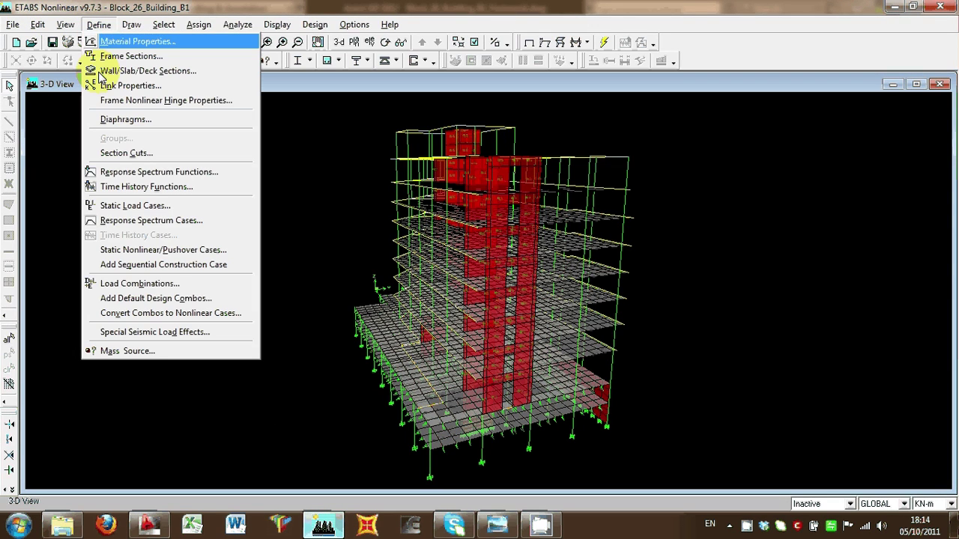
left_click(144, 289)
left_click(487, 253)
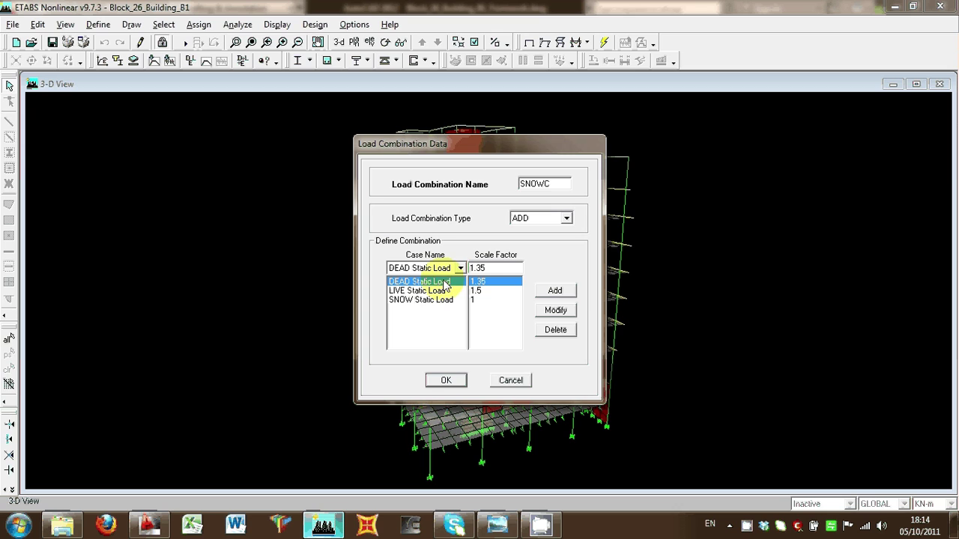
left_click(512, 382)
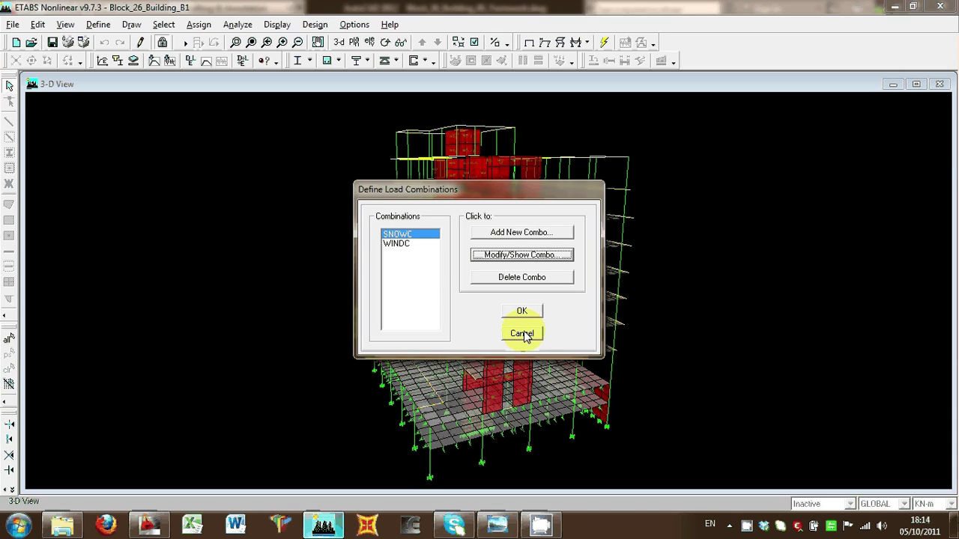
left_click(522, 334)
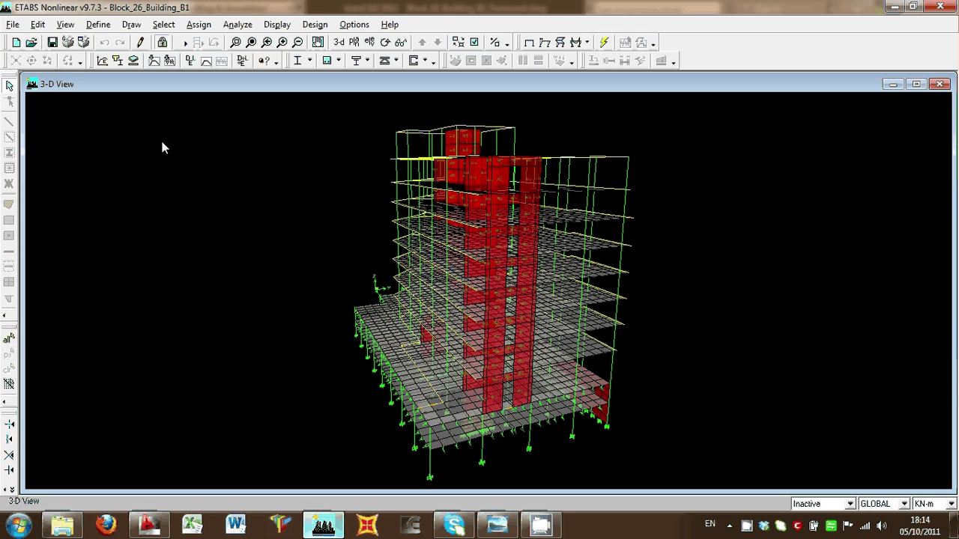
Step: Minimize ETABS and AutoCAD, and open the project Block_26_Building_B1.etp in ECtools from the Bluecenter_Building_B1 folder
left_click(896, 9)
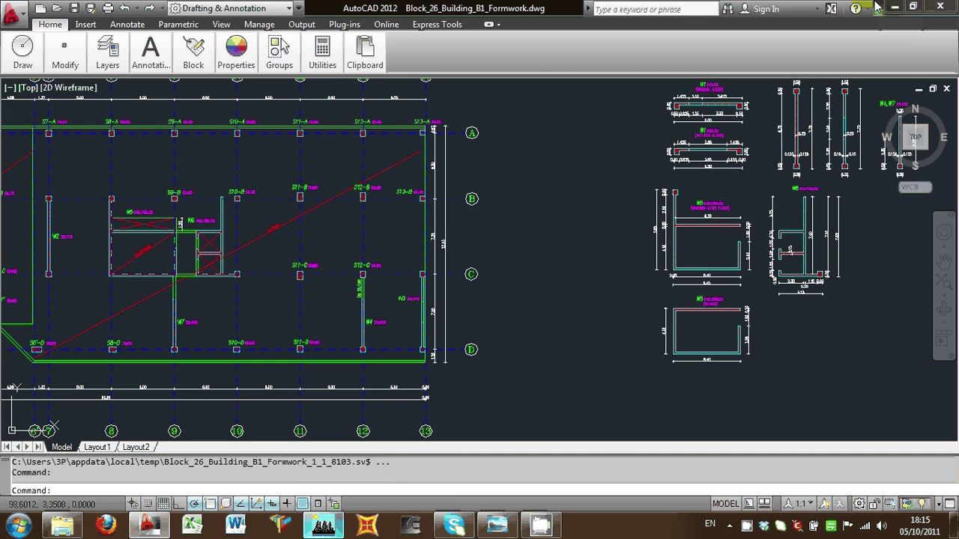
left_click(896, 7)
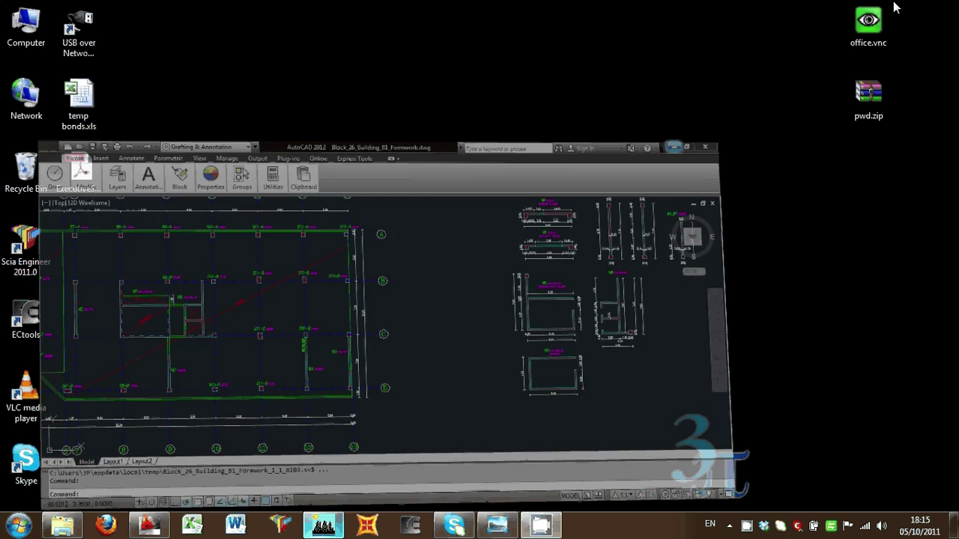
left_click(62, 524)
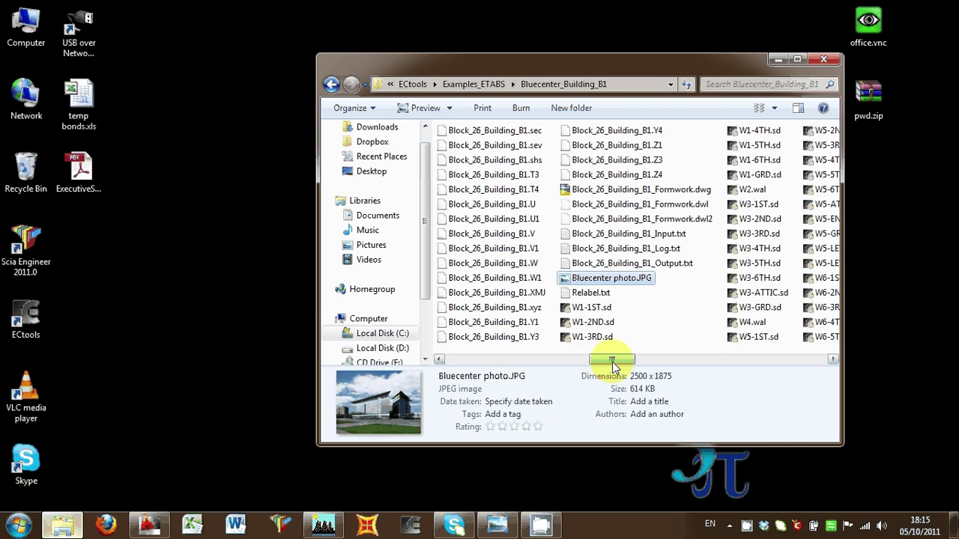
left_click_drag(614, 358, 422, 358)
left_click(460, 295)
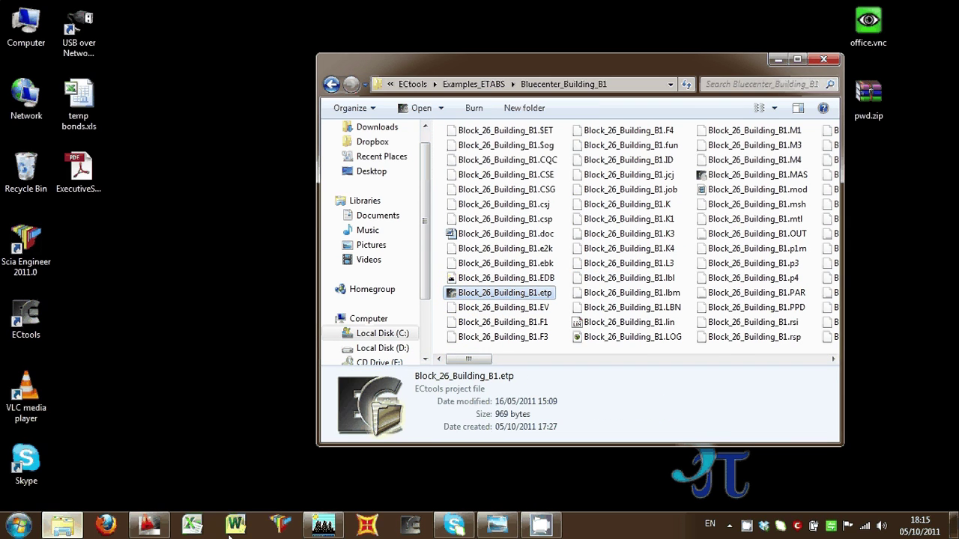
double_click(448, 292)
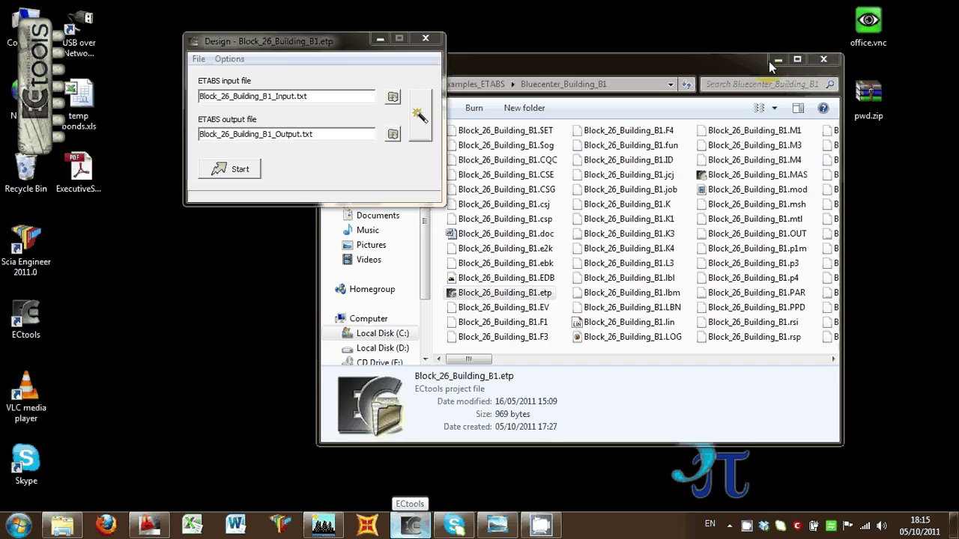
left_click(776, 61)
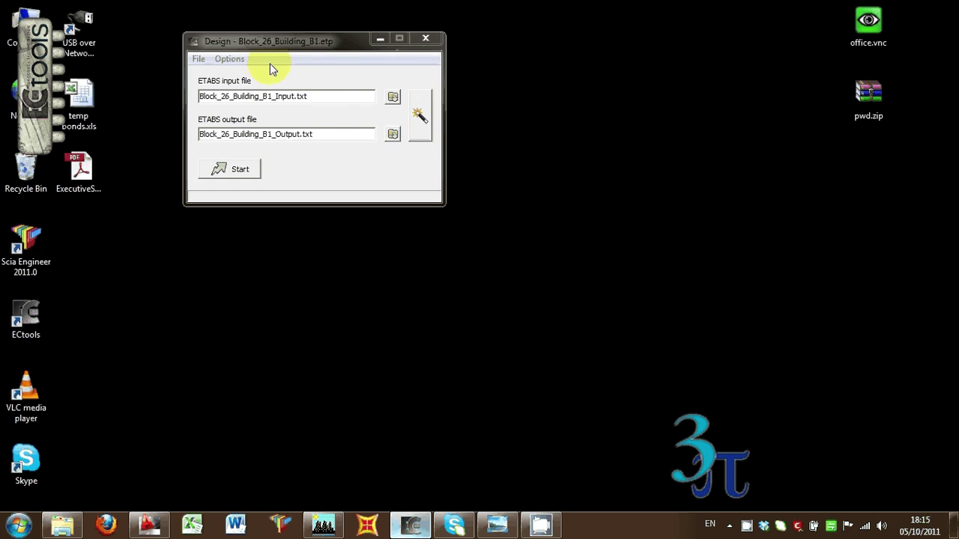
Step: Review the general program options, including the available report languages, and accept them with English kept
left_click(230, 59)
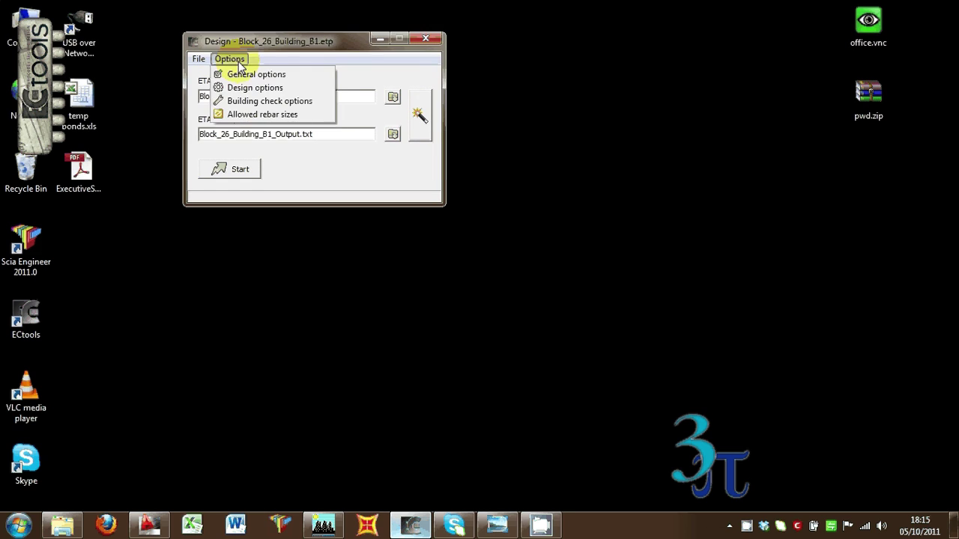
left_click(248, 72)
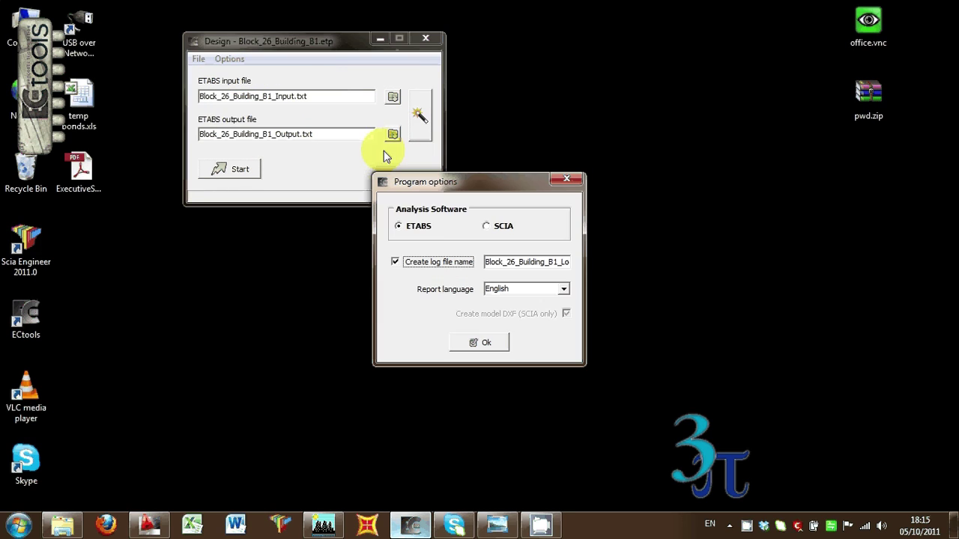
left_click(564, 291)
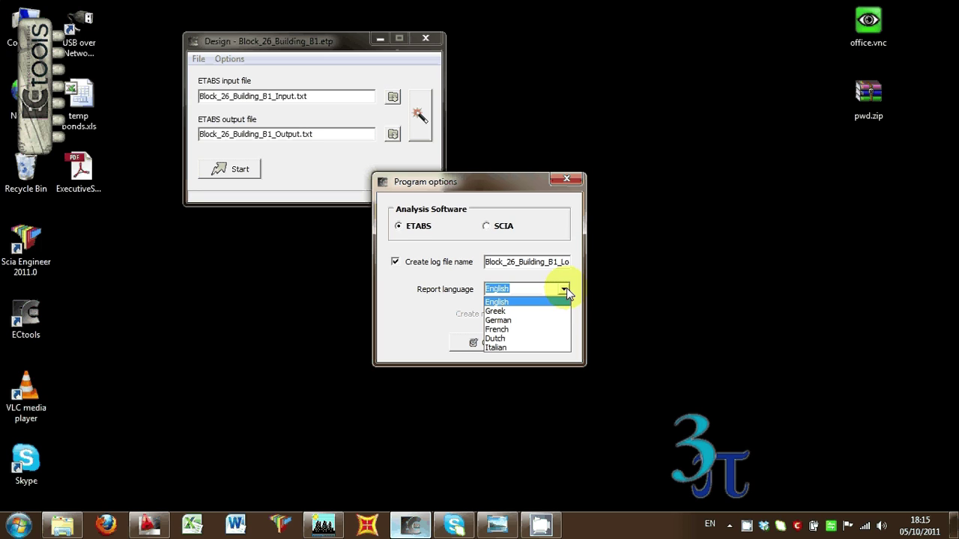
left_click(566, 289)
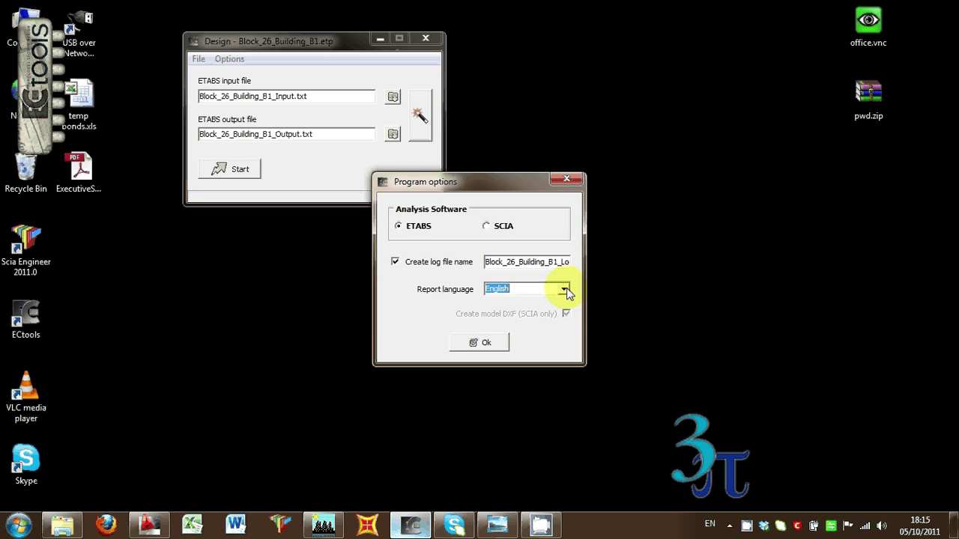
left_click(483, 343)
Step: In the design options, set the National Annex to Austria and the joint capacity design in x and y to From checks
left_click(229, 59)
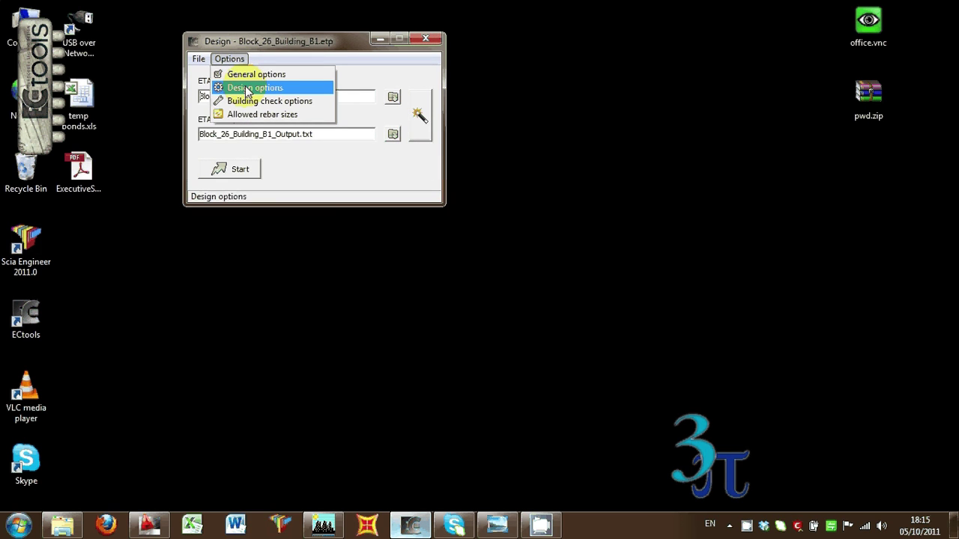
left_click(246, 88)
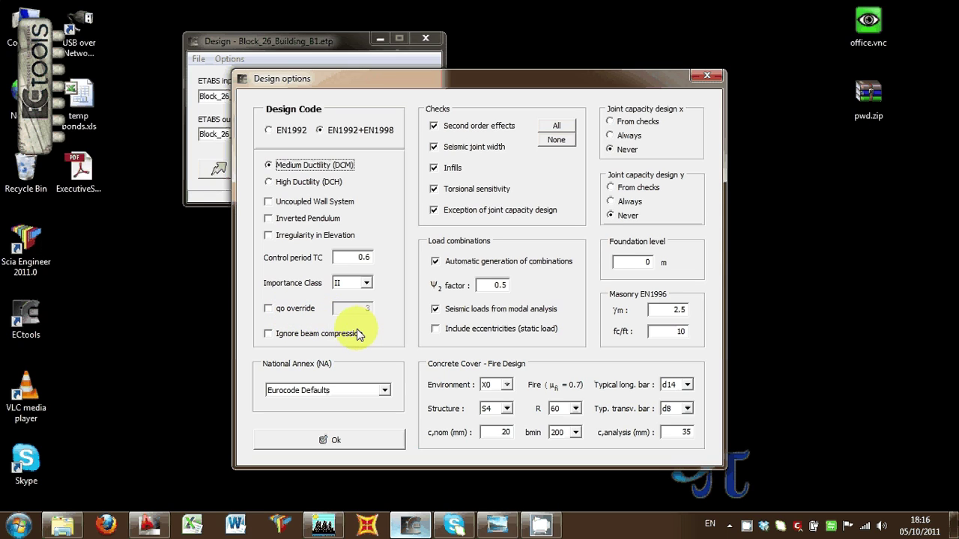
left_click(351, 390)
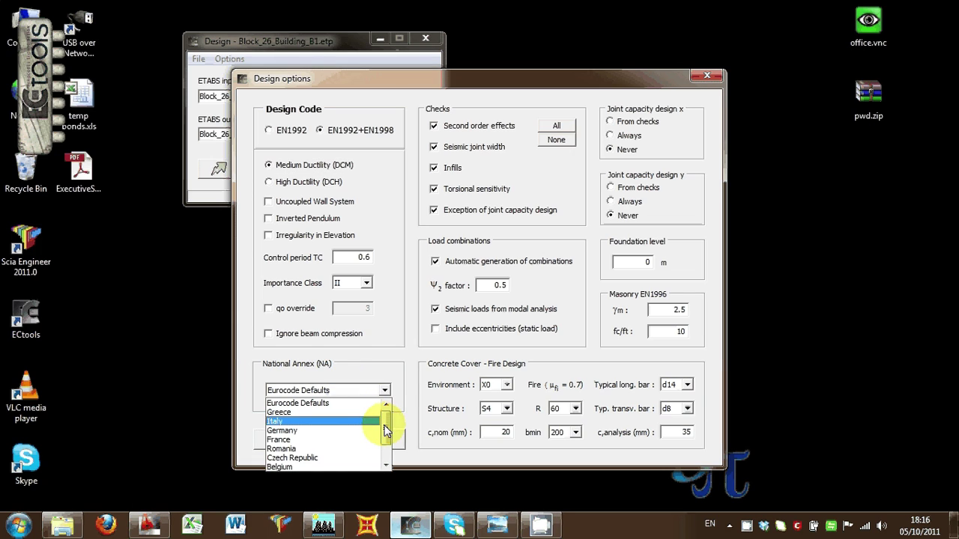
mouse_move(388, 427)
left_mouse_down()
mouse_move(384, 449)
mouse_move(385, 426)
mouse_move(378, 443)
left_mouse_up()
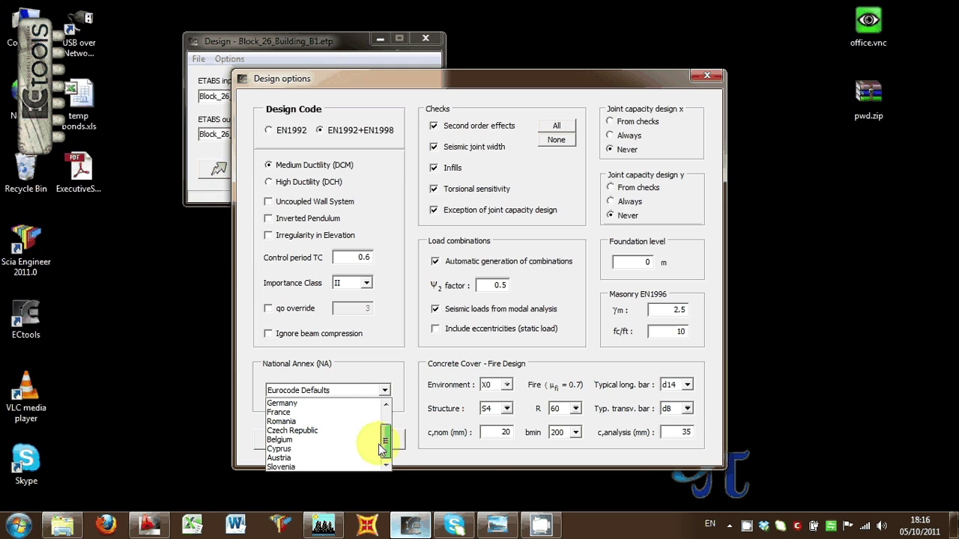
left_click(326, 458)
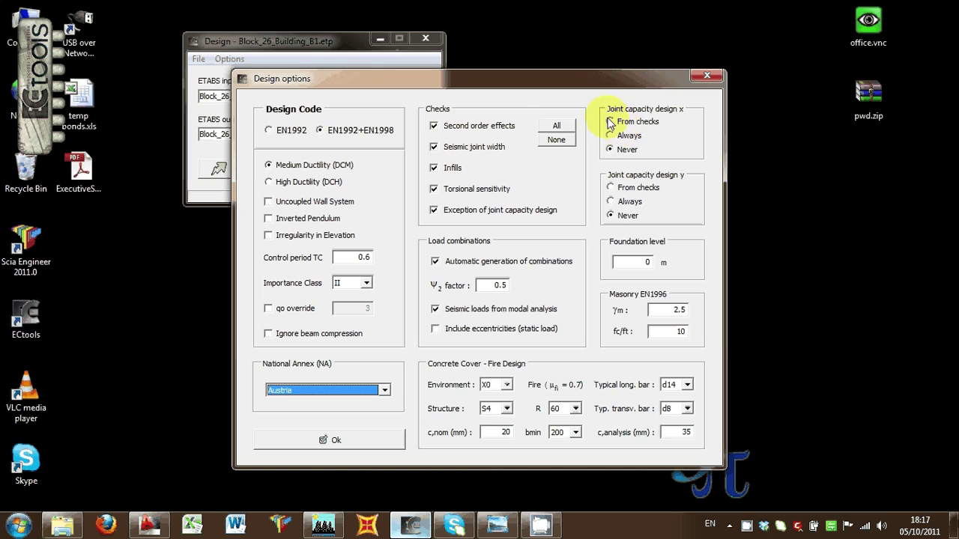
left_click(618, 122)
left_click(620, 187)
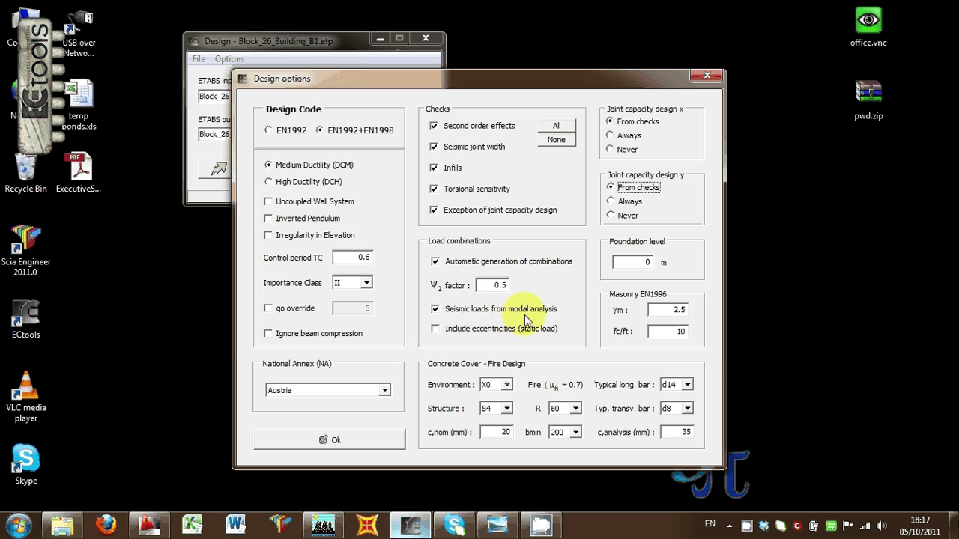
Step: Set the concrete cover and fire design to environment X0, structure S1, R 30, bmin 200 and longitudinal bar d20, and accept the design options
left_click(507, 386)
left_click(504, 397)
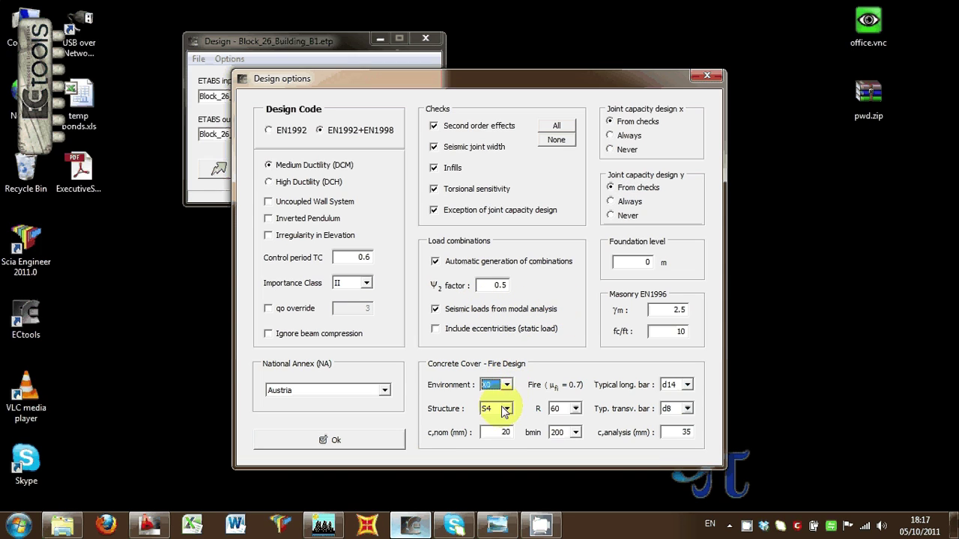
left_click(507, 408)
left_click(495, 418)
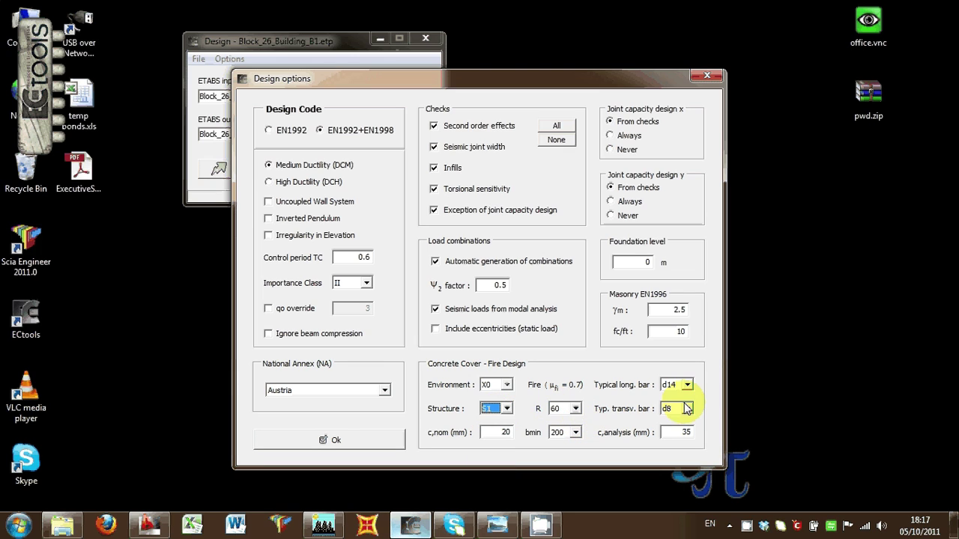
left_click(575, 408)
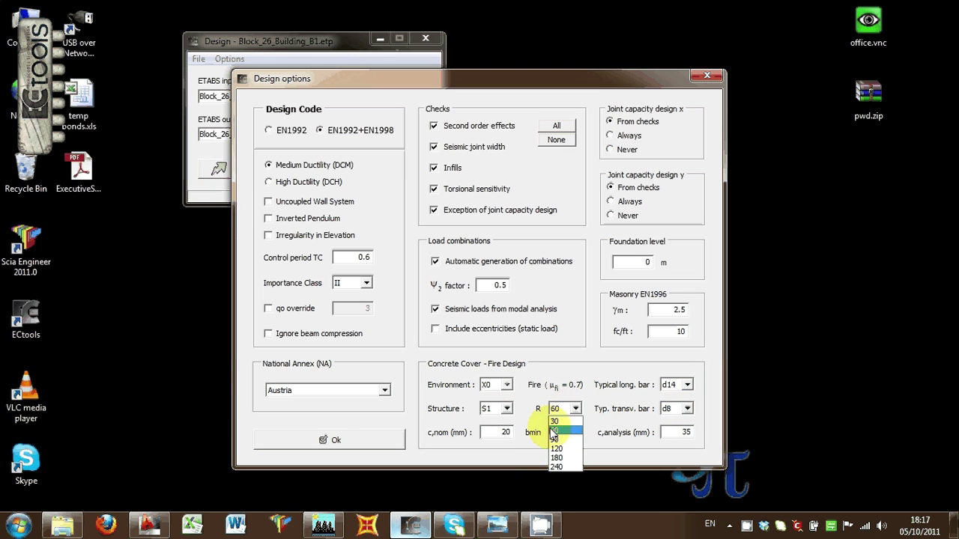
left_click(560, 420)
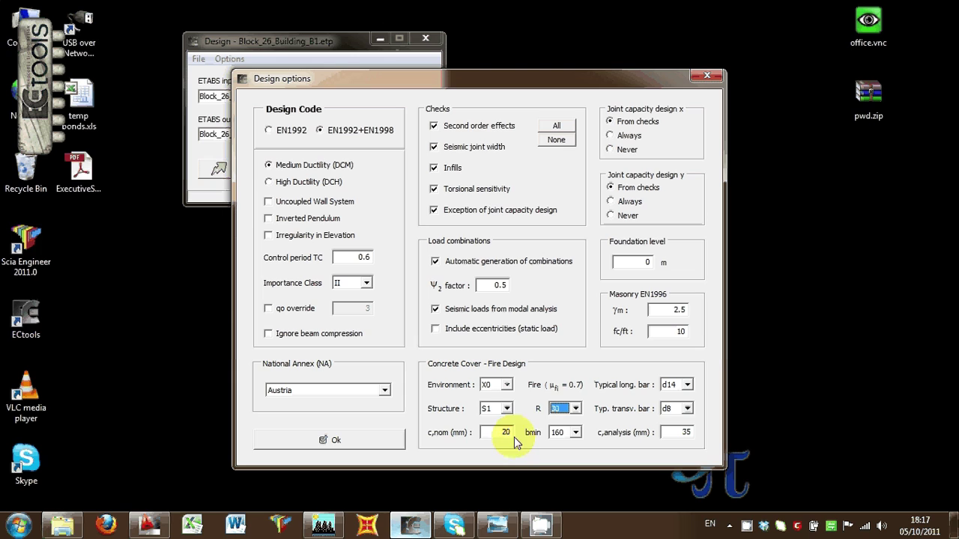
left_click(562, 433)
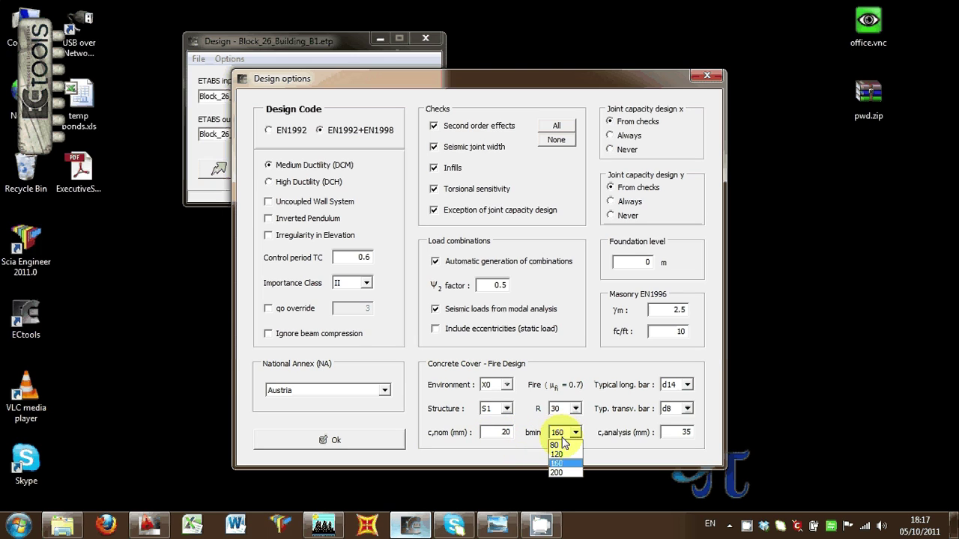
left_click(567, 473)
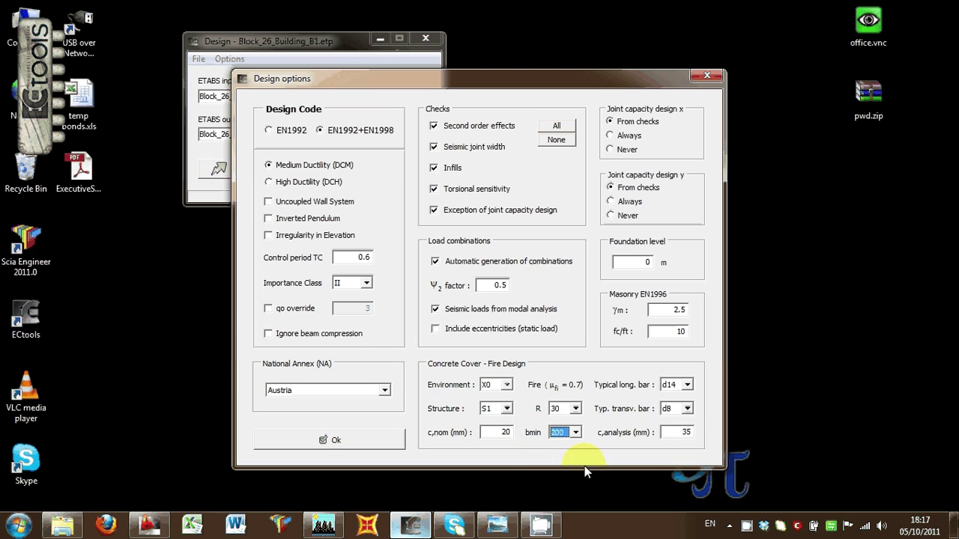
left_click(687, 384)
left_click(676, 432)
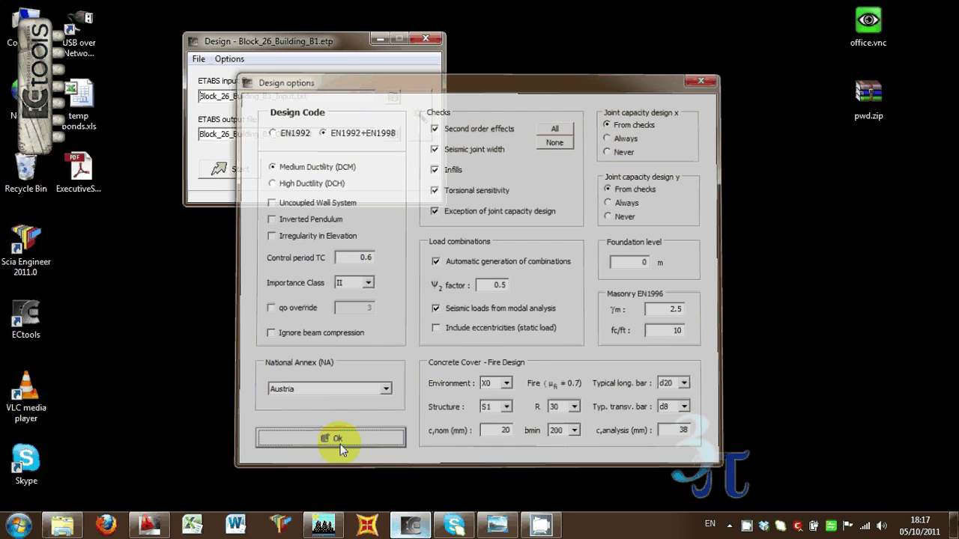
left_click(337, 441)
Step: Start saving the ECtools project and cancel without saving
left_click(199, 60)
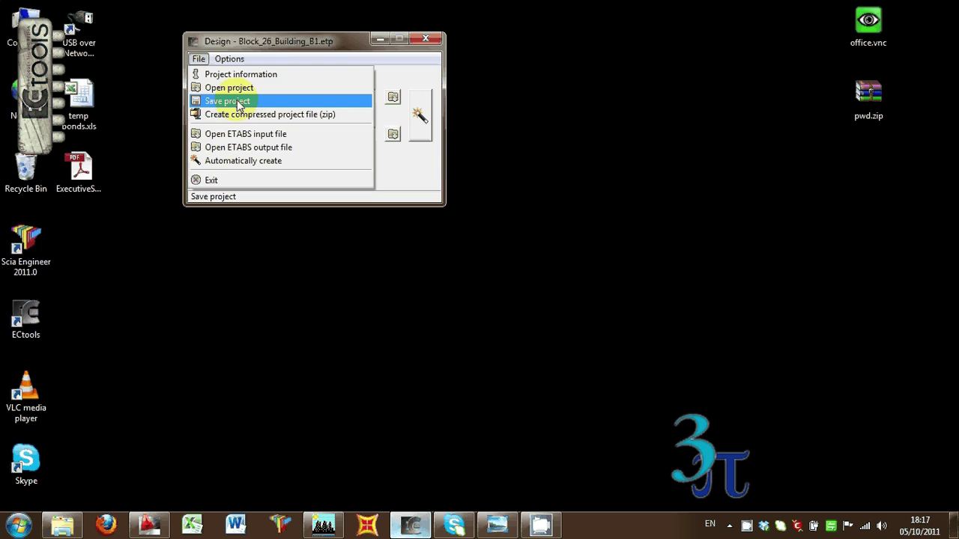
left_click(236, 101)
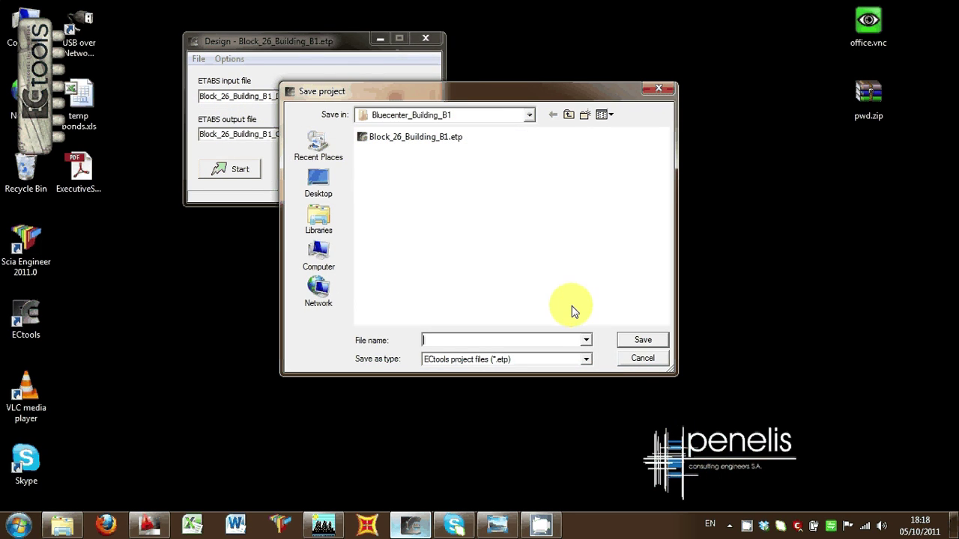
left_click(642, 358)
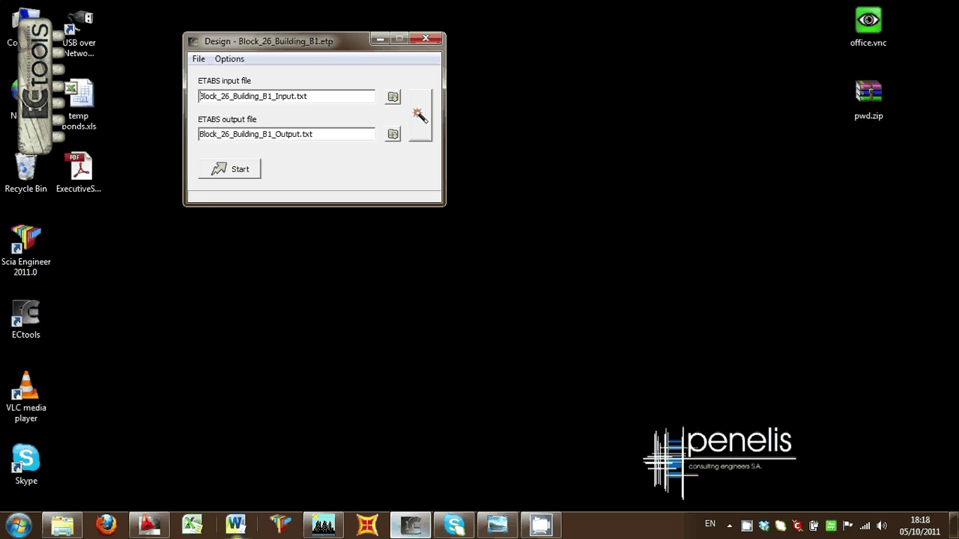
Step: Switch to the AutoCAD formwork drawing and examine the section details and dimensions of walls W5 and W6
left_click(152, 524)
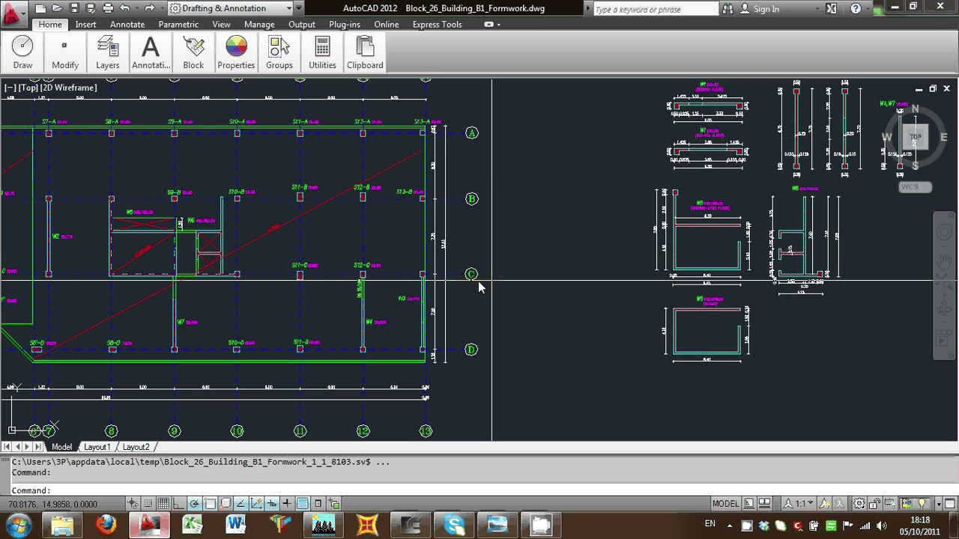
middle_click_drag(488, 285, 310, 322)
scroll(474, 317, "up", 2)
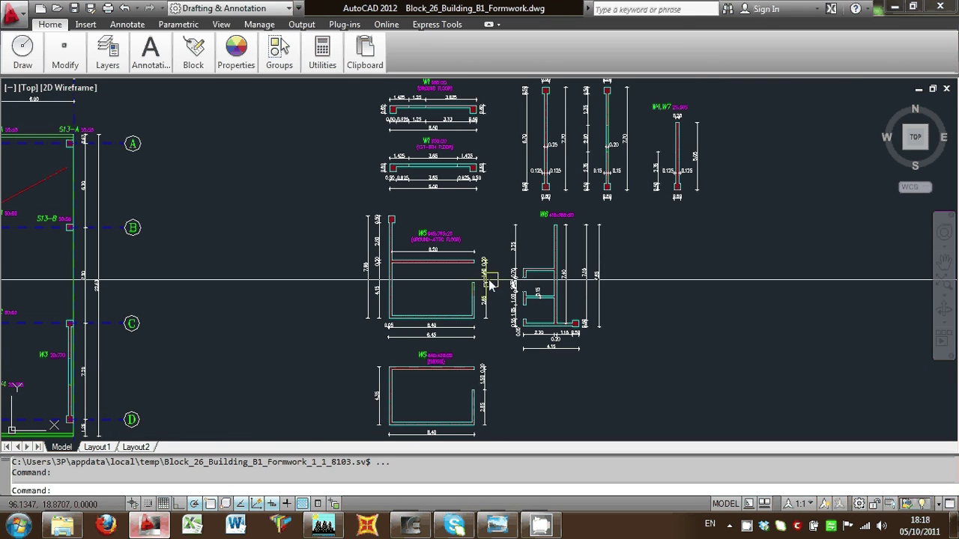
scroll(391, 266, "up", 5)
scroll(292, 241, "down", 5)
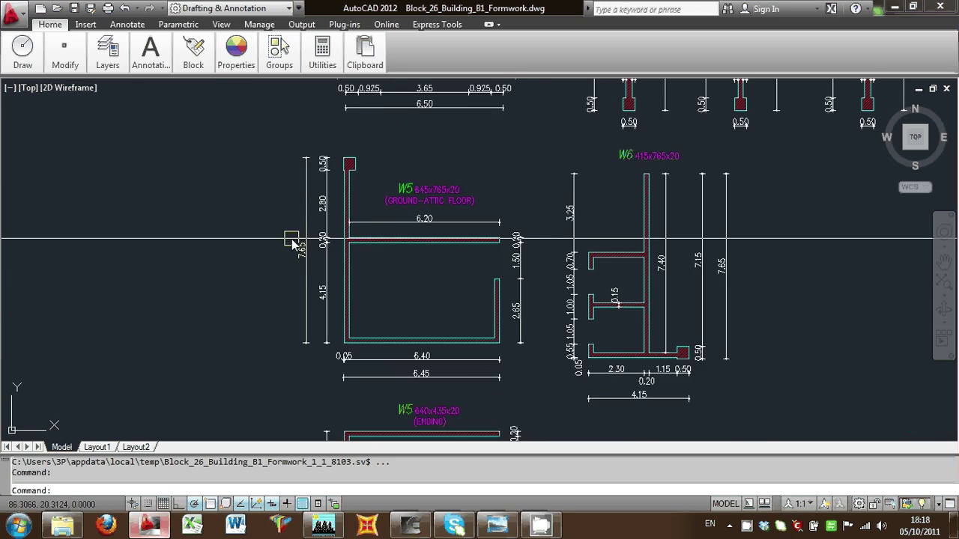
scroll(294, 243, "up", 2)
scroll(288, 240, "up", 2)
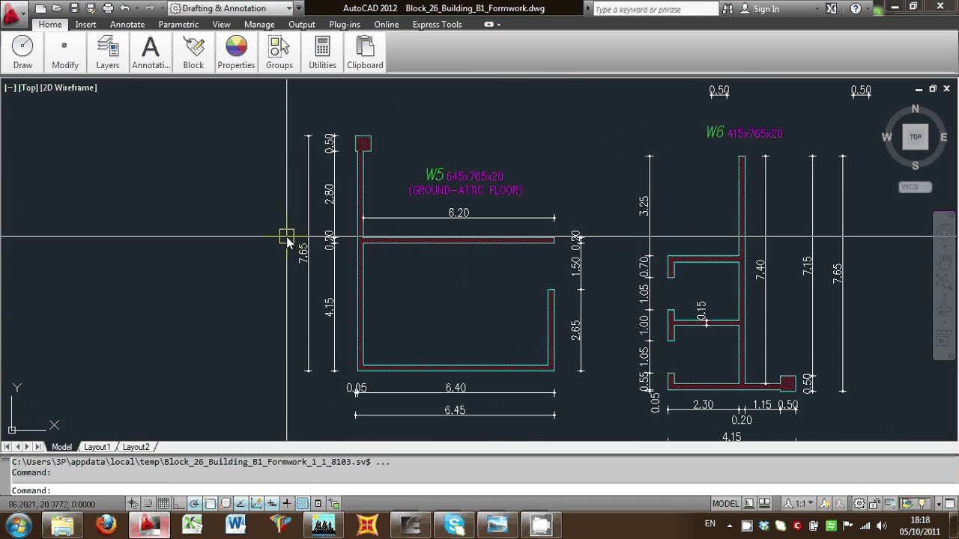
scroll(278, 238, "down", 2)
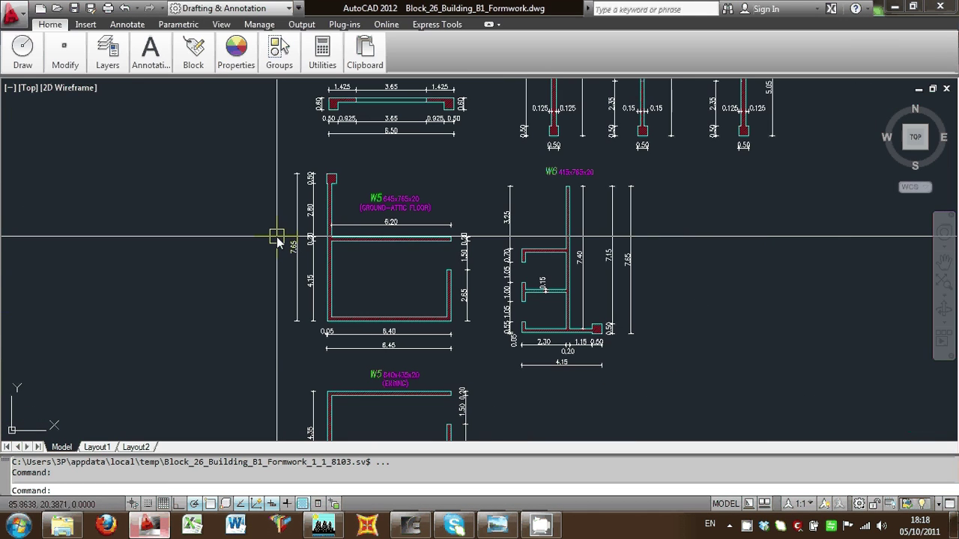
Step: Switch to ECtools, open the Pushover tool and close it, and view the Wall and Masonry section editor before closing it
left_click(414, 526)
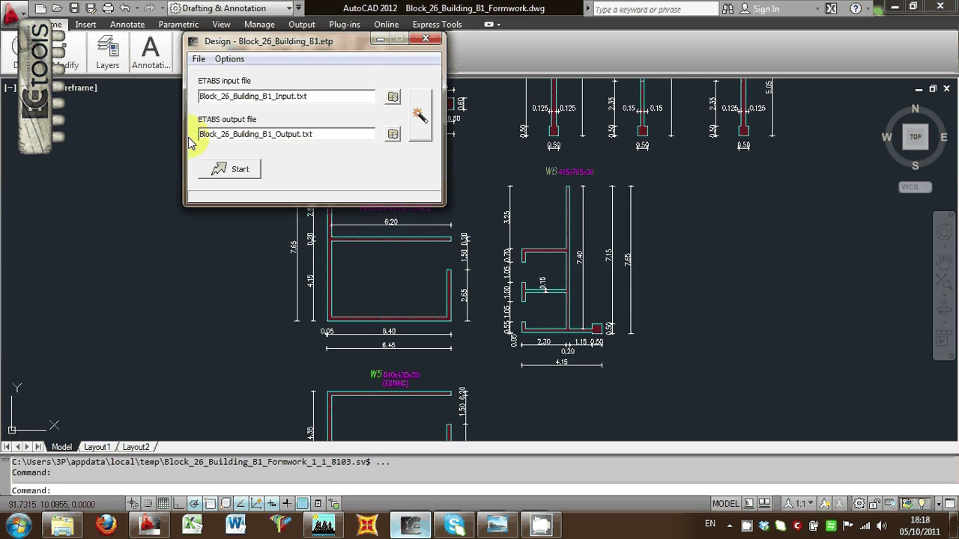
left_click(420, 112)
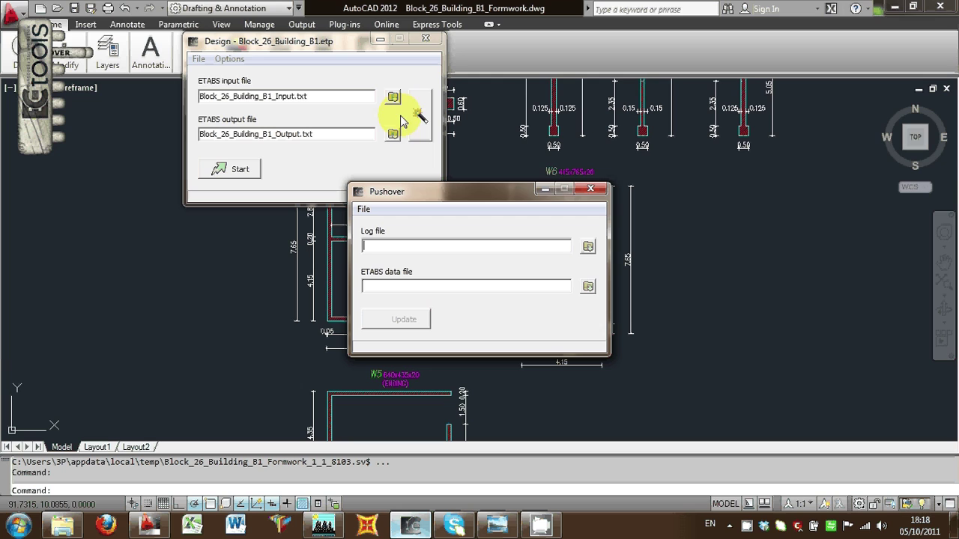
left_click(590, 188)
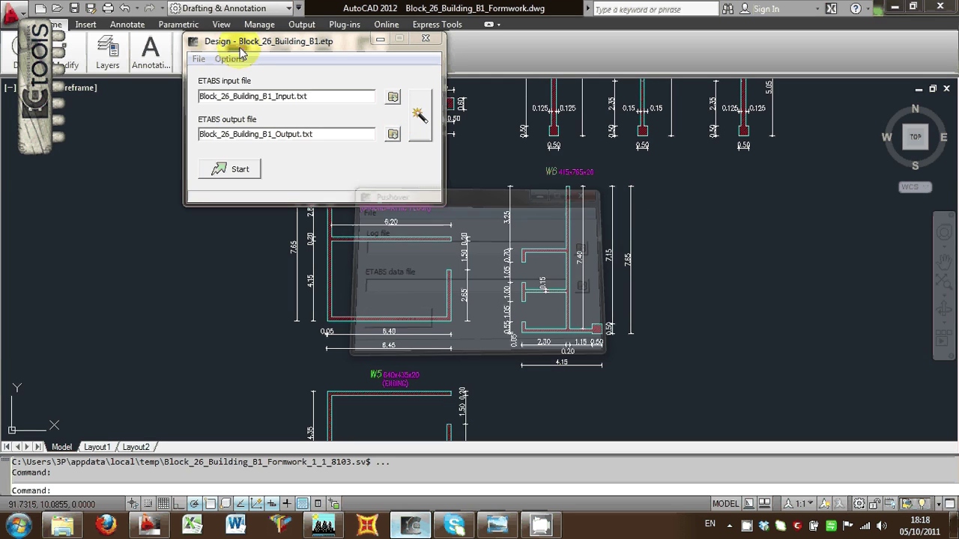
left_click(60, 72)
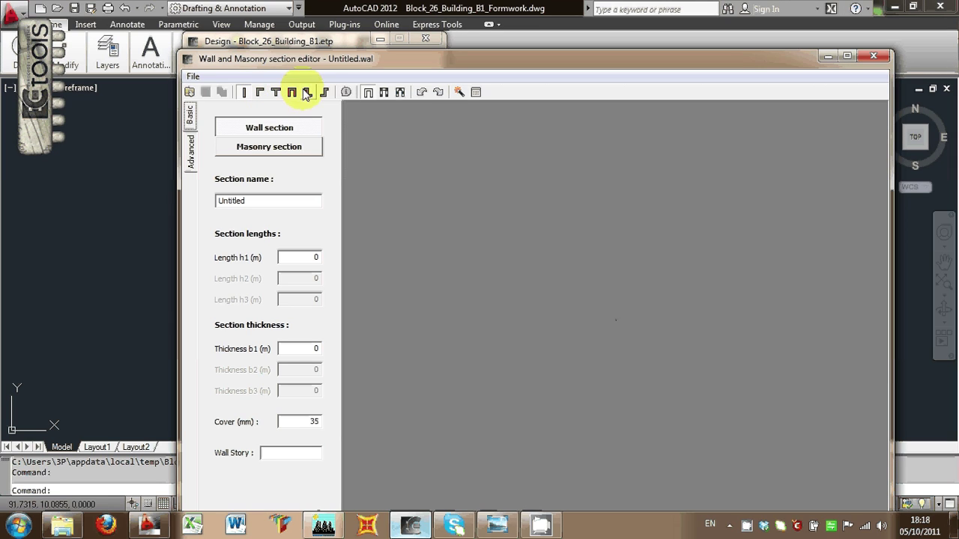
left_click(873, 57)
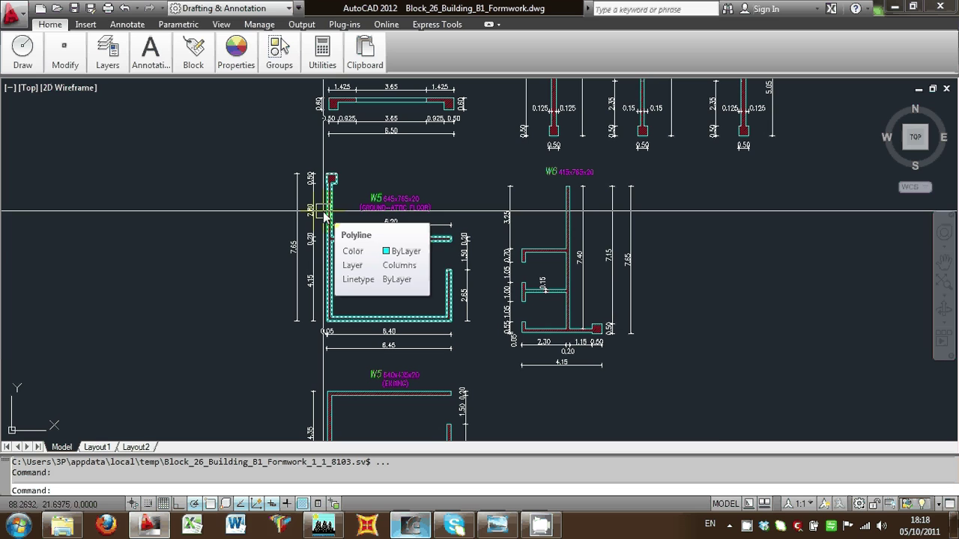
Step: Examine the W5 and W6 wall section details in the AutoCAD formwork drawing
scroll(435, 236, "down", 3)
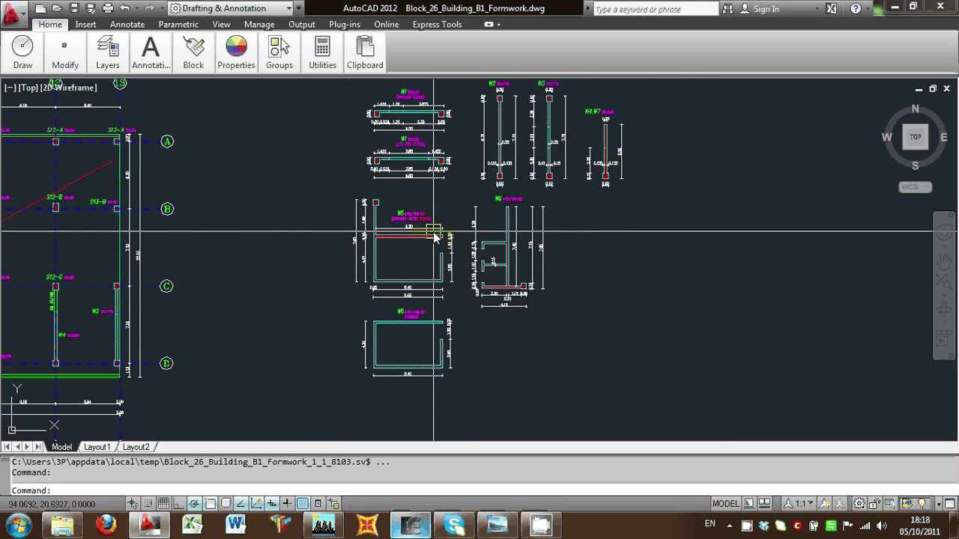
scroll(435, 232, "up", 4)
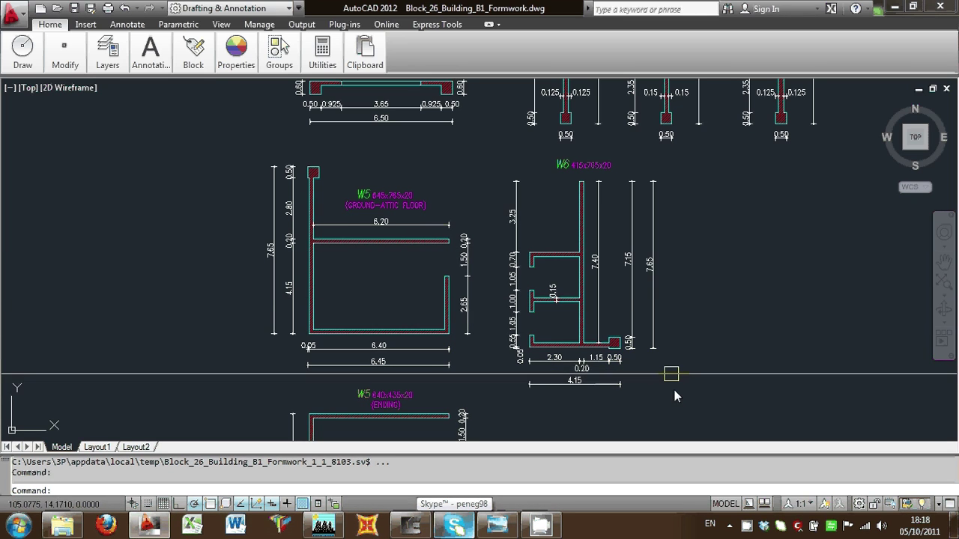
left_click(632, 259)
key("Escape")
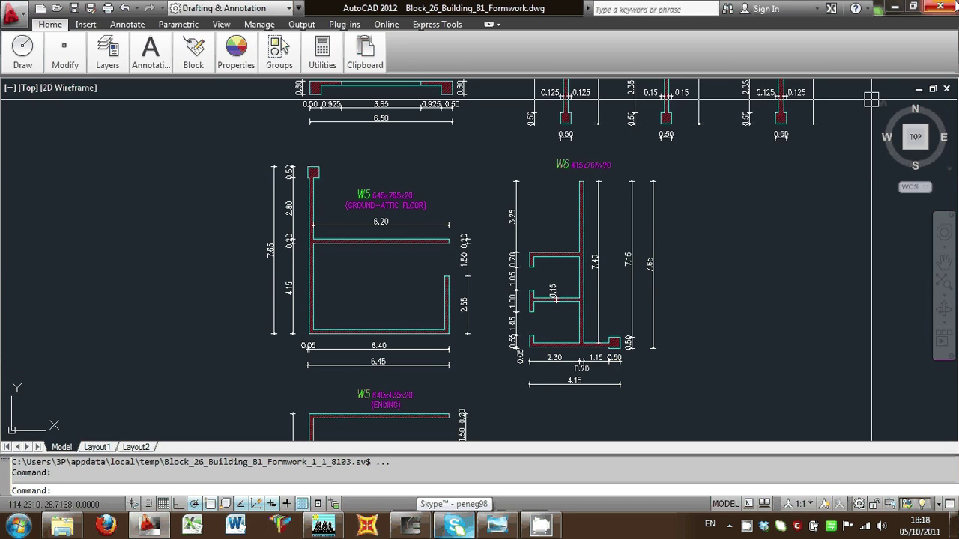
Step: Minimize the formwork drawing, view the empty Nous general sections editor in ECtools and close it
left_click(895, 9)
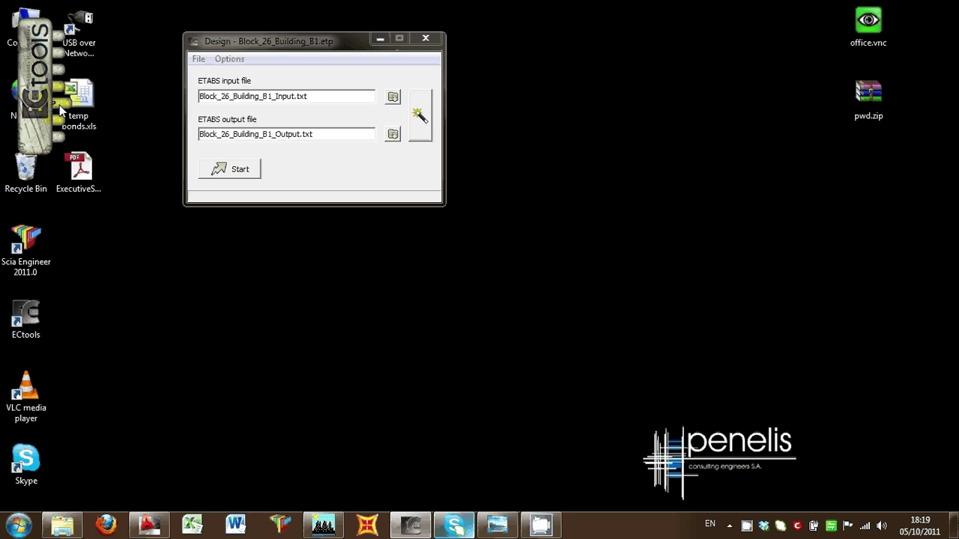
left_click(50, 85)
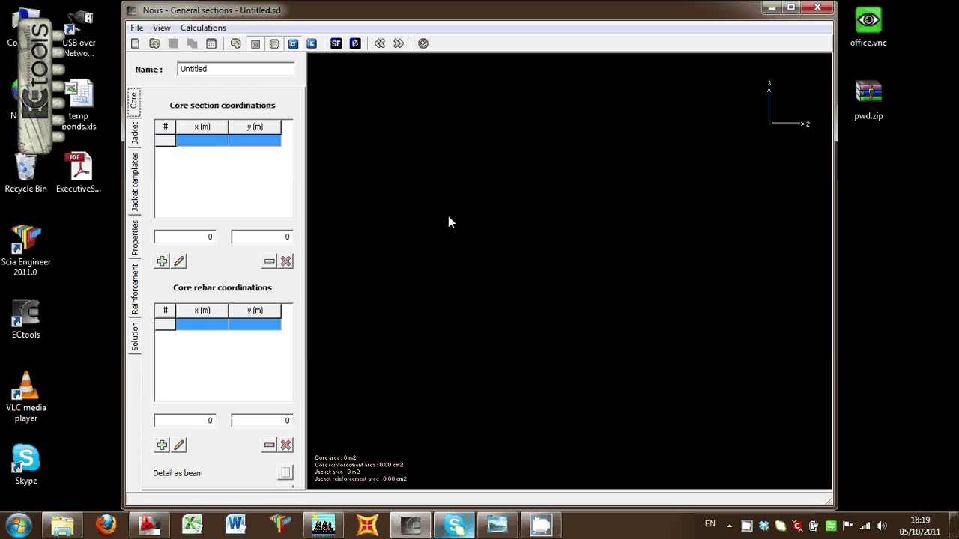
left_click(827, 9)
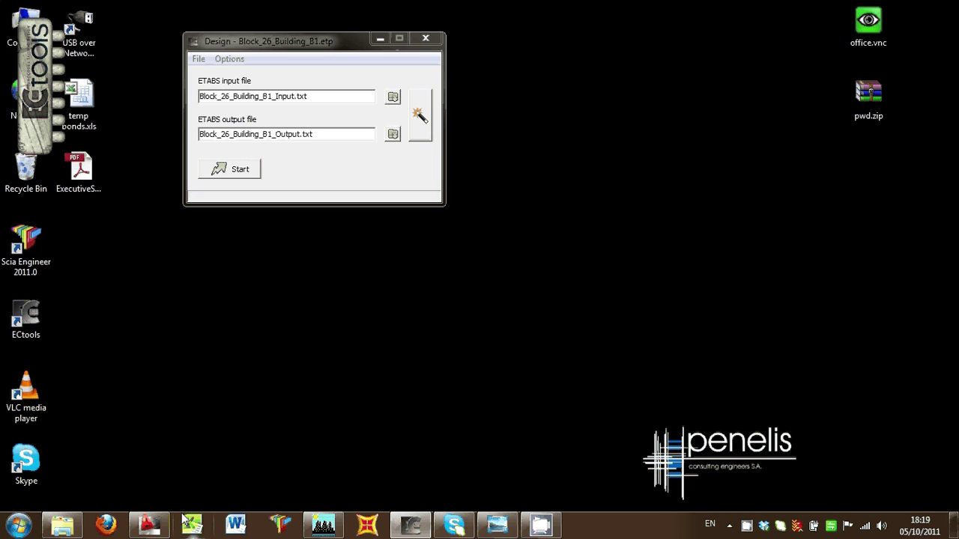
Step: Open the wall section file W5-6TH.sd from the Bluecenter_Building_B1 project folder
left_click(60, 531)
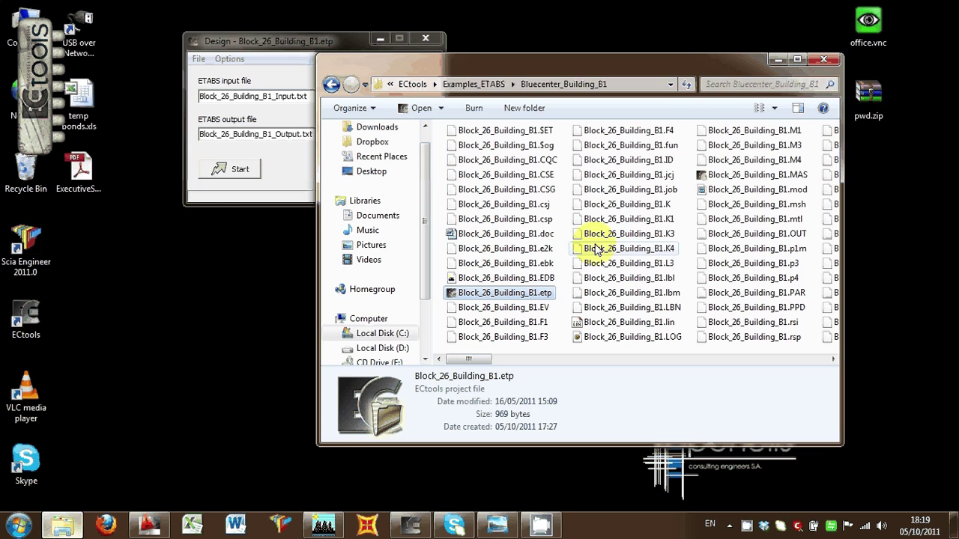
scroll(592, 241, "right", 6)
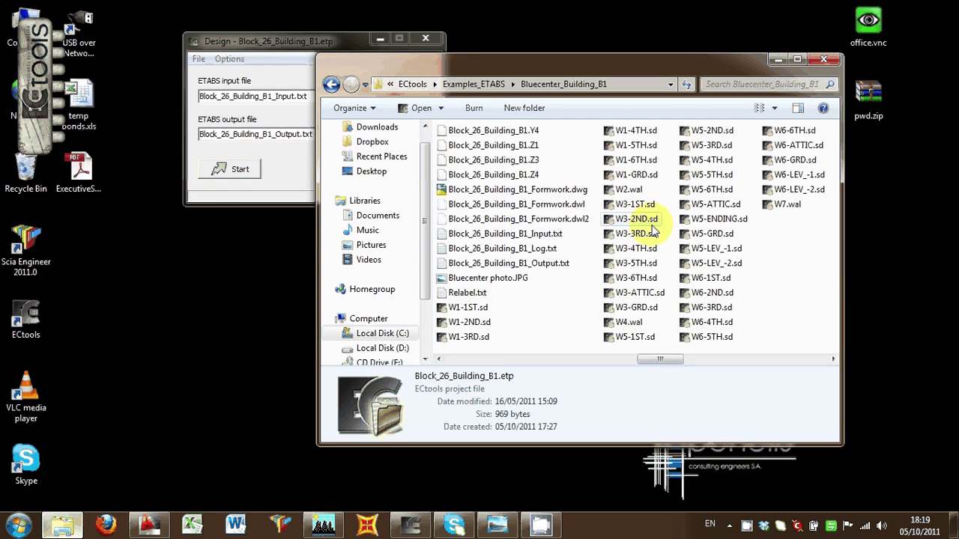
double_click(688, 191)
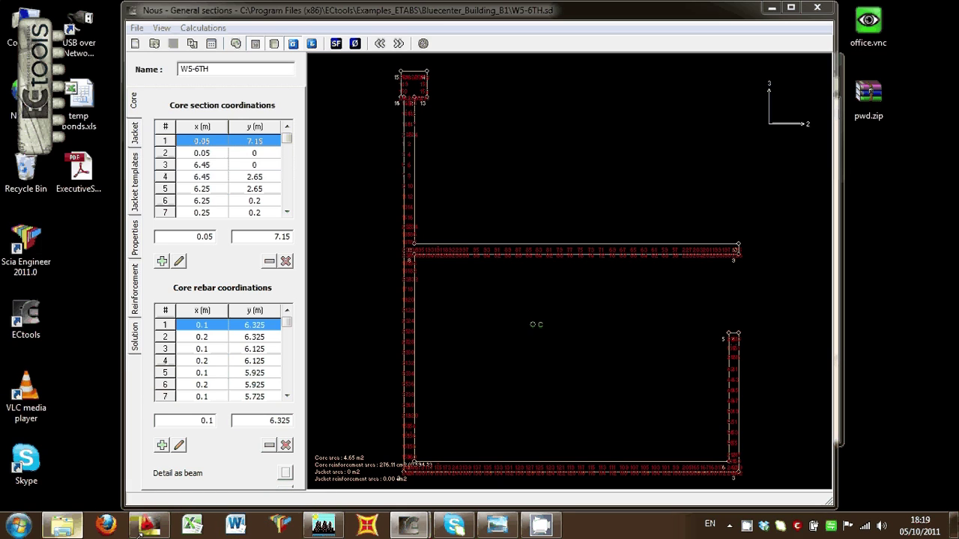
Step: Switch to the AutoCAD formwork drawing to compare the W5 ground-attic floor section with the W5-6TH section, and return to the section editor
left_click(409, 524)
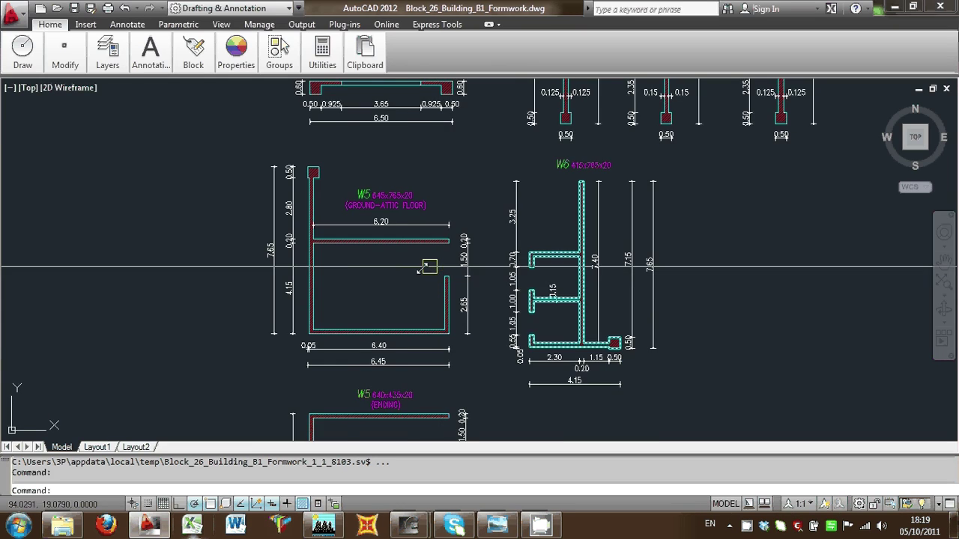
scroll(428, 268, "down", 2)
scroll(426, 162, "up", 5)
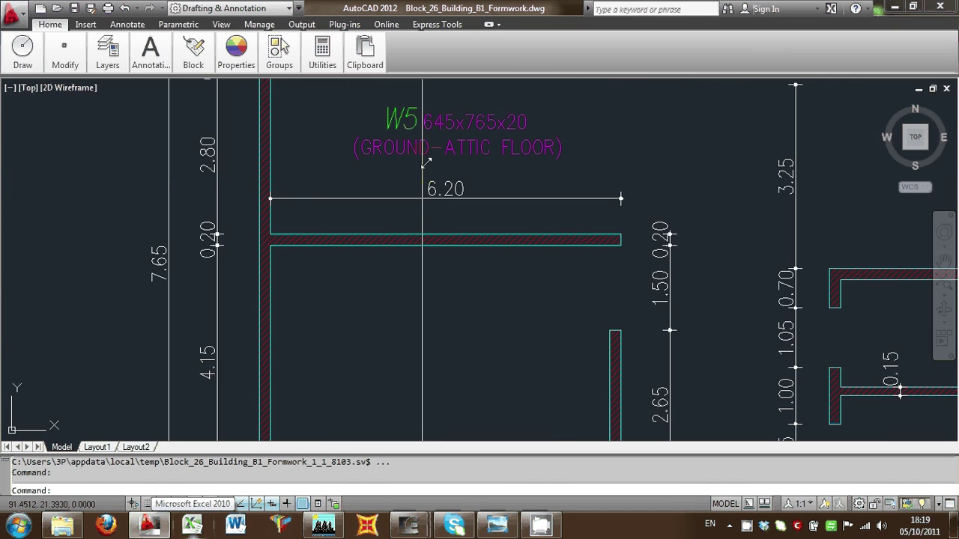
scroll(425, 162, "down", 2)
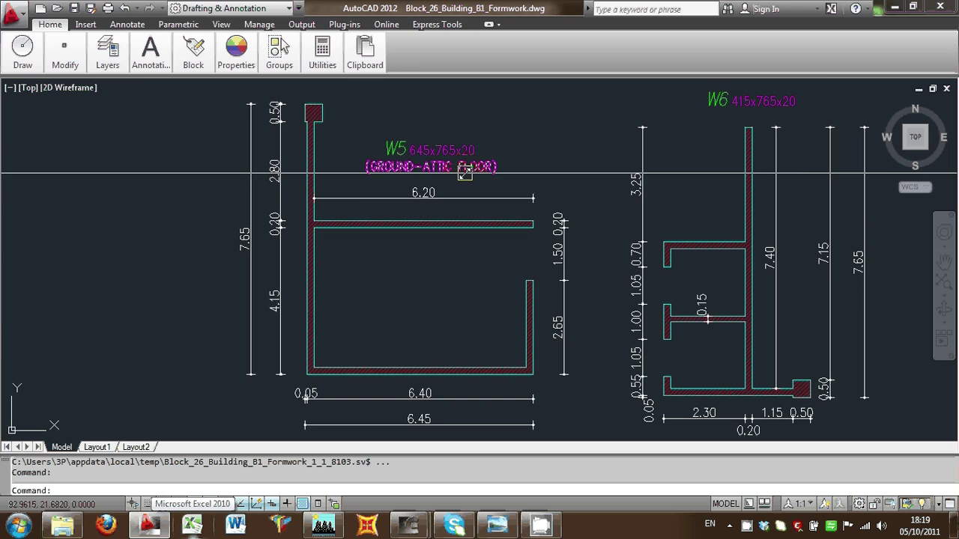
scroll(462, 171, "up", 2)
scroll(439, 208, "down", 3)
scroll(439, 214, "up", 1)
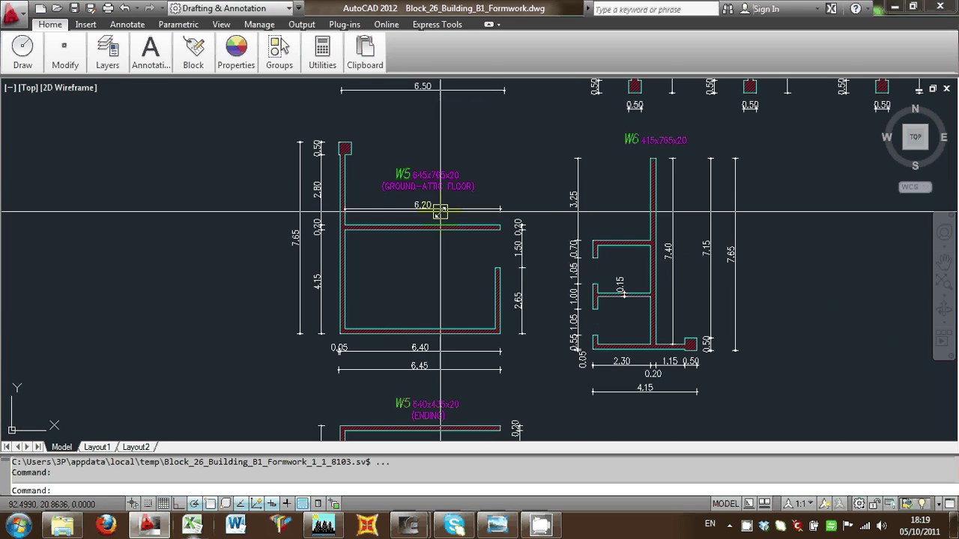
left_click(893, 8)
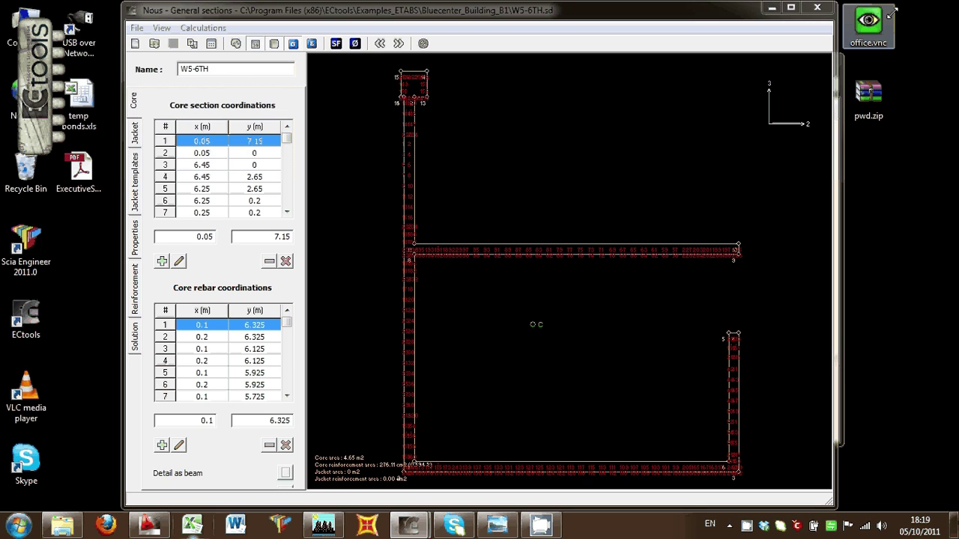
Step: Close the W5-6TH section and start the ECtools design of Block_26_Building_B1
left_click(824, 9)
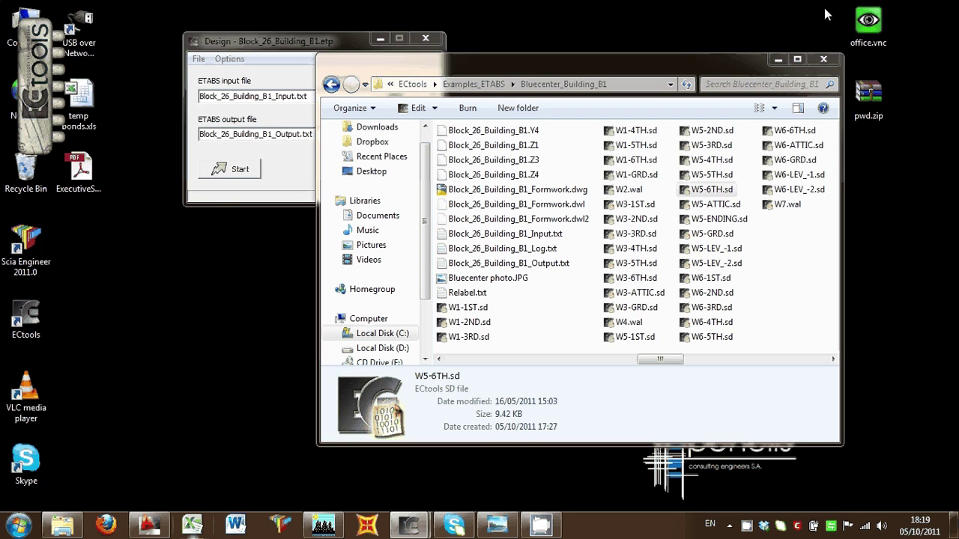
left_click(216, 189)
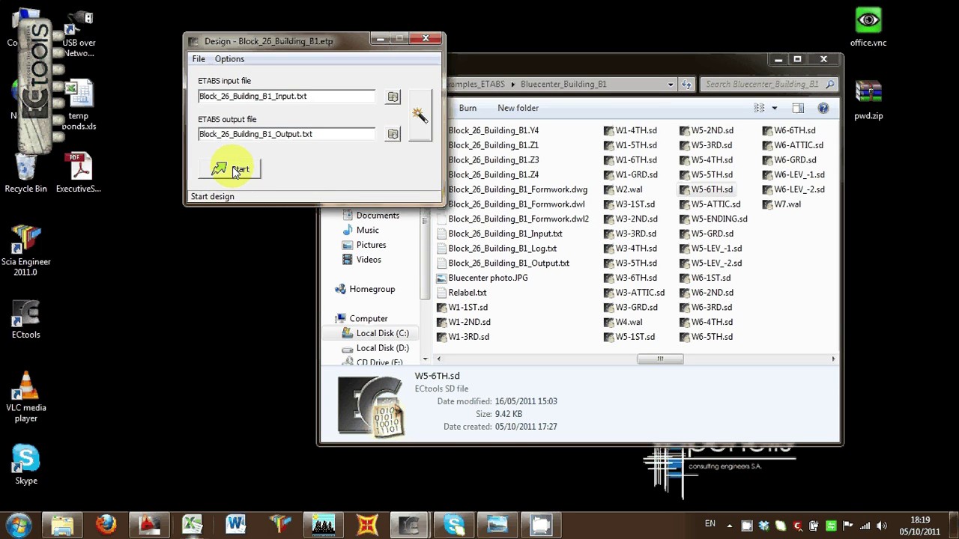
left_click(232, 168)
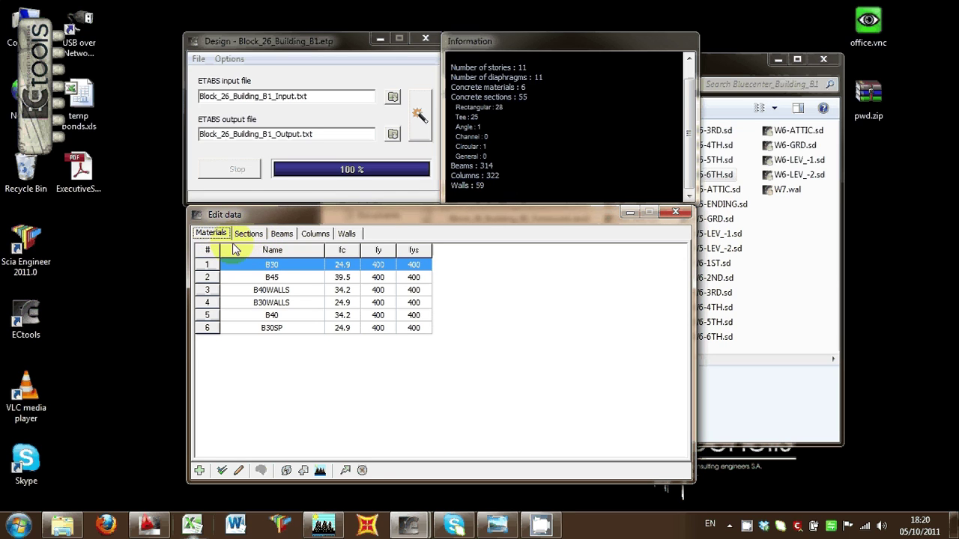
Step: Review the sections, beams, columns and walls data, and update the wall sections to story-specific ones such as W5-ENDING
left_click(248, 234)
left_click(282, 235)
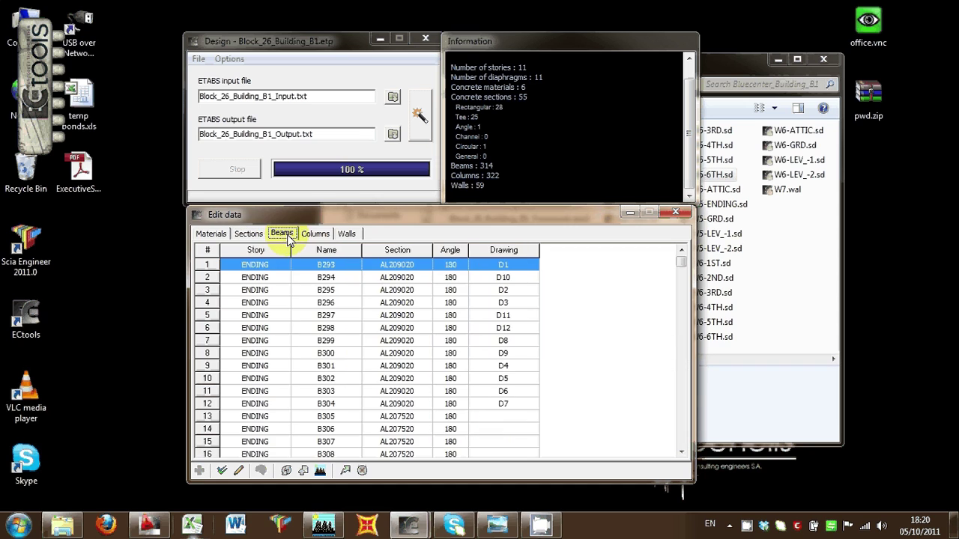
left_click(316, 235)
left_click(346, 234)
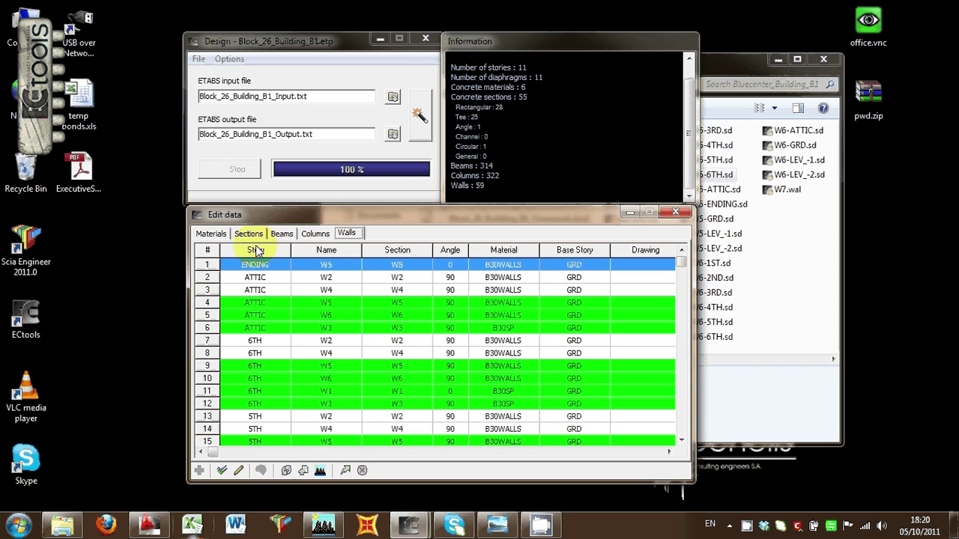
left_click(303, 470)
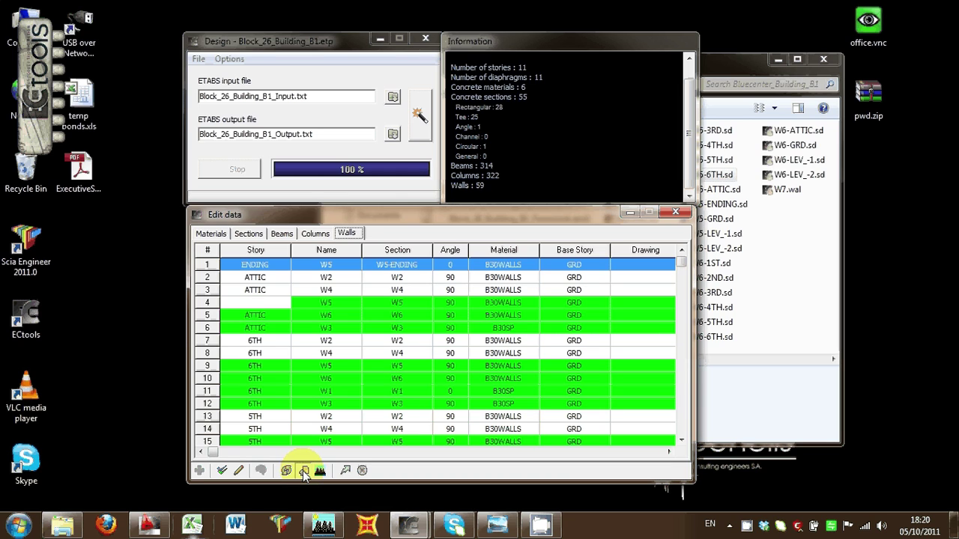
Step: View the properties of material B30 and the form for a new material, cancelling both
left_click(212, 234)
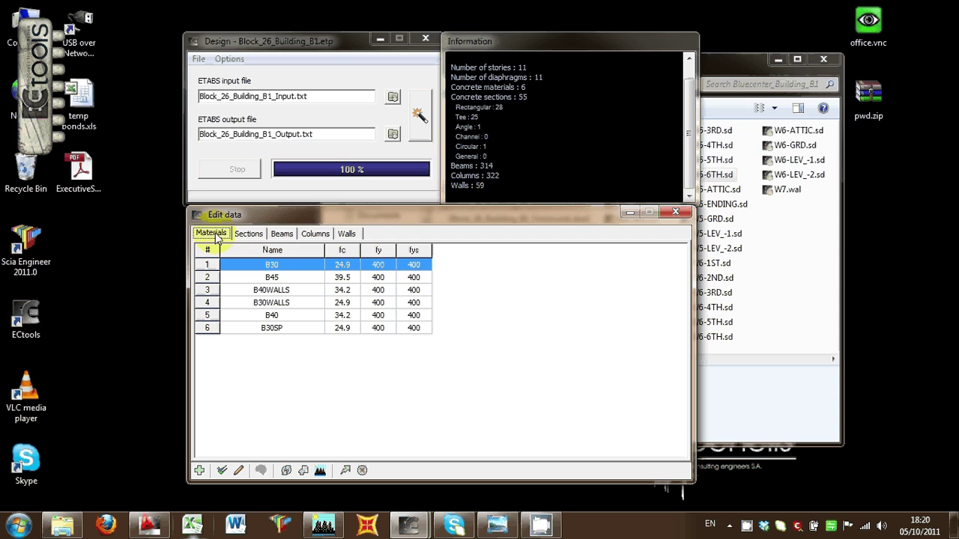
double_click(267, 264)
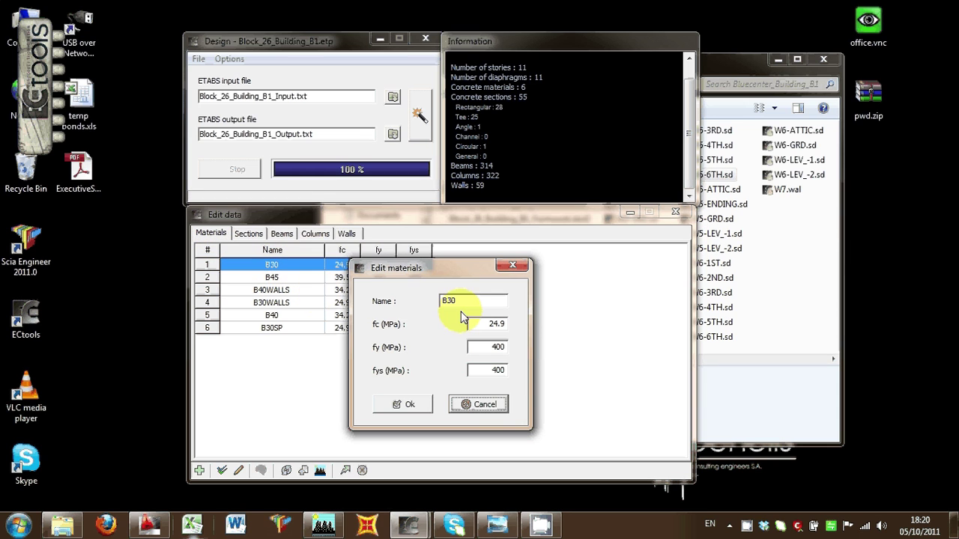
left_click(484, 405)
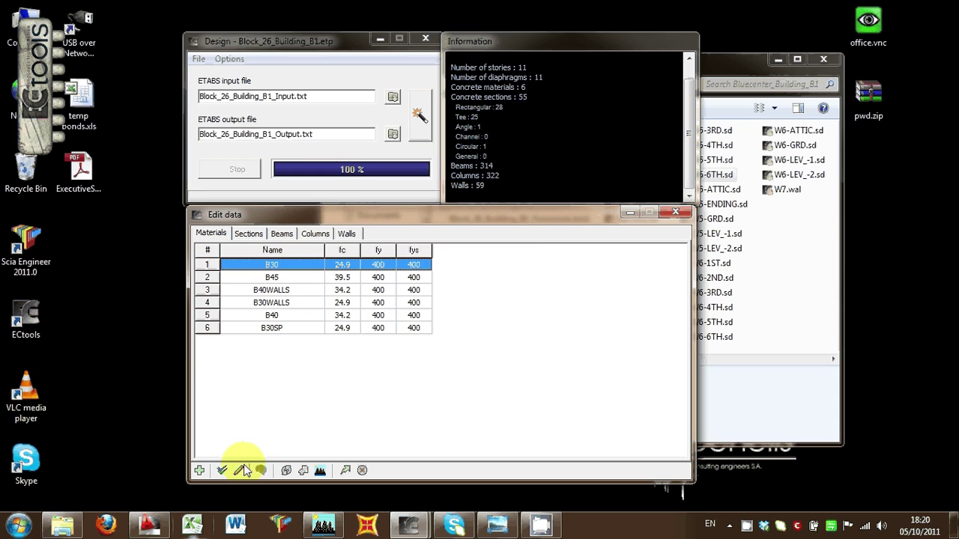
left_click(199, 470)
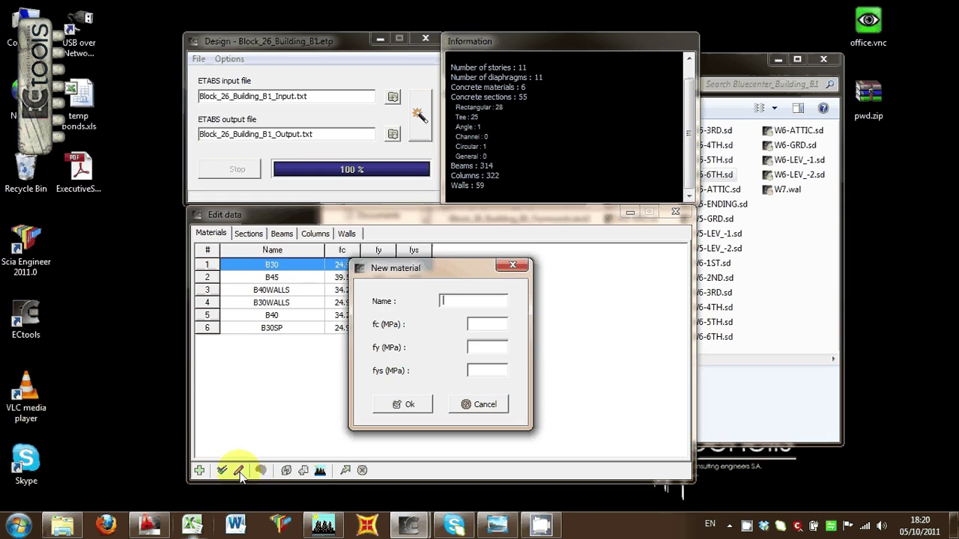
left_click(483, 404)
Step: View the form for a new section and the properties of section K5090B45, cancelling both
left_click(248, 233)
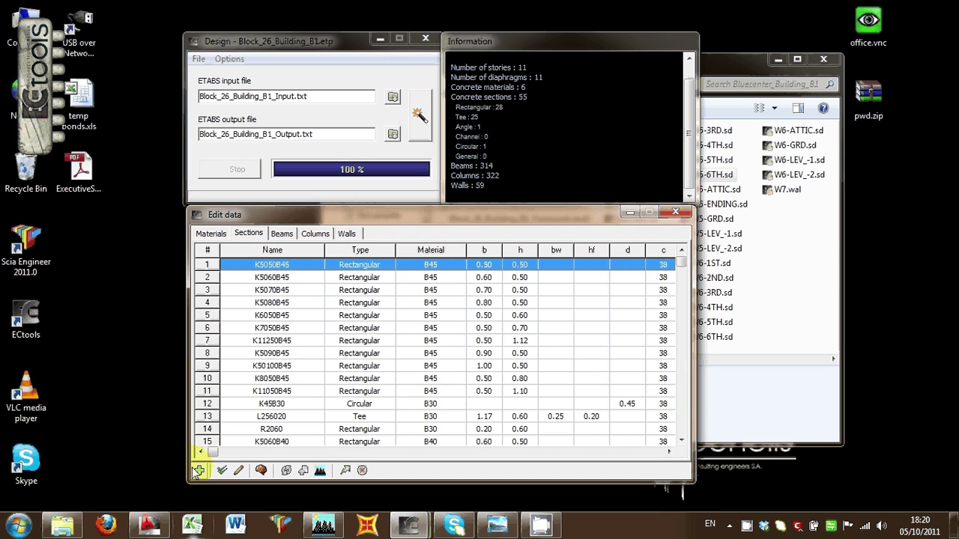
left_click(199, 469)
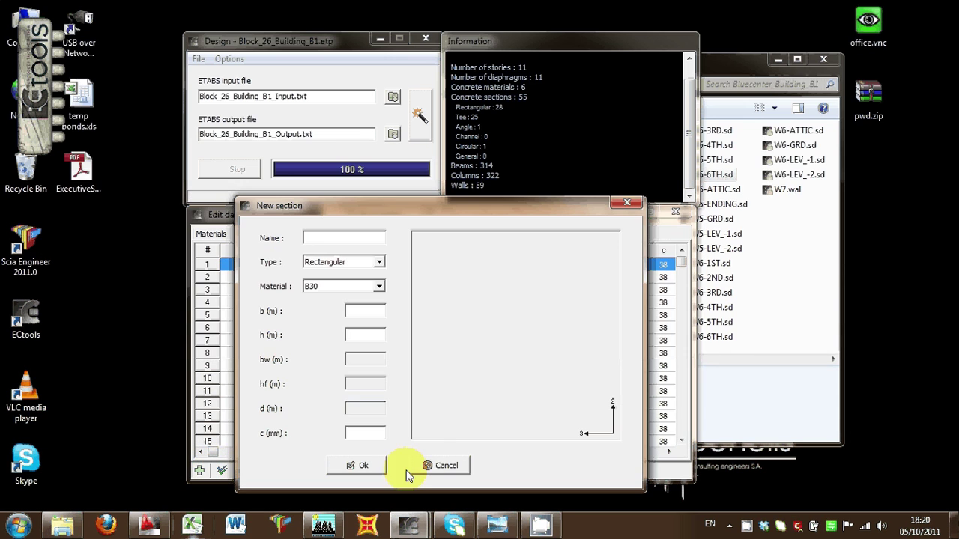
left_click(442, 469)
double_click(214, 349)
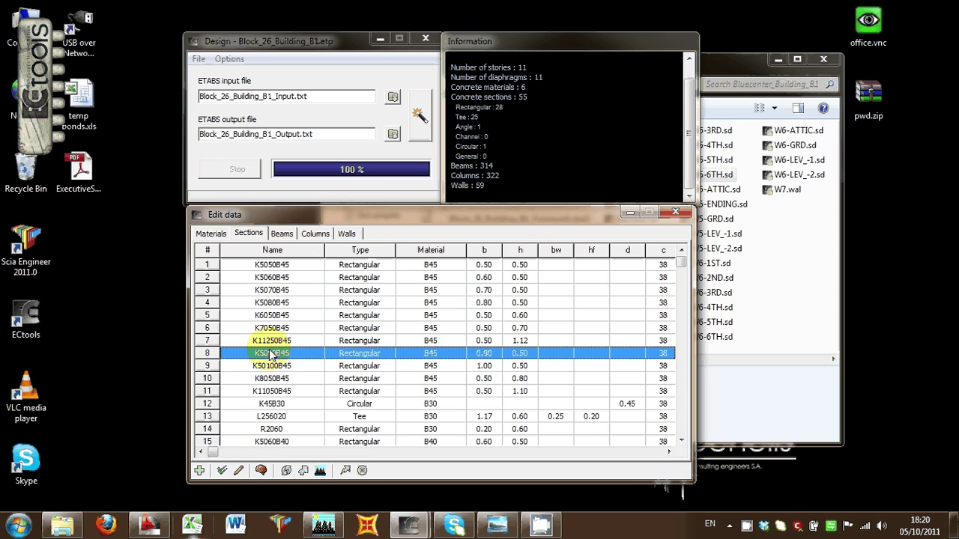
left_click(433, 465)
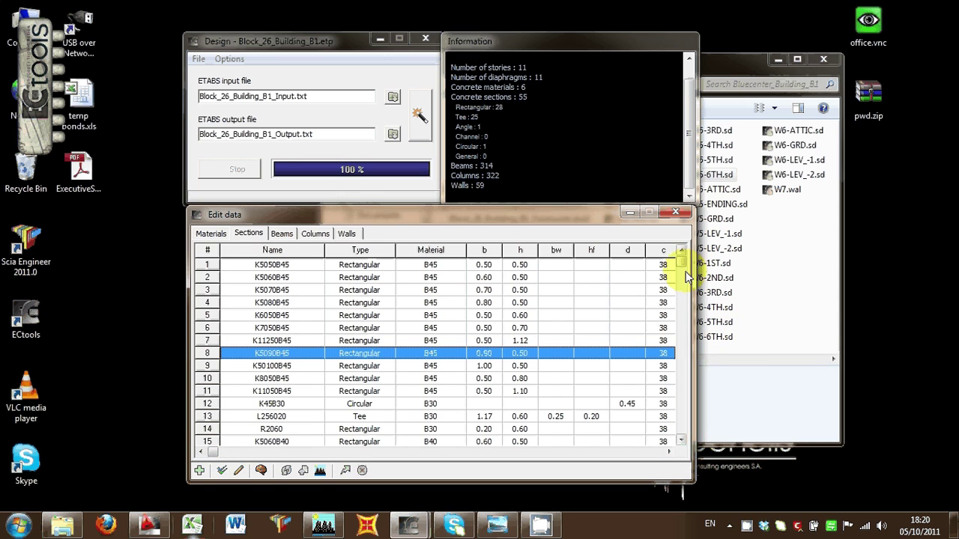
Step: View the properties of the rectangular section K10020B30 and the tee section T206023, cancelling both
left_click_drag(683, 263, 682, 330)
left_click(360, 364)
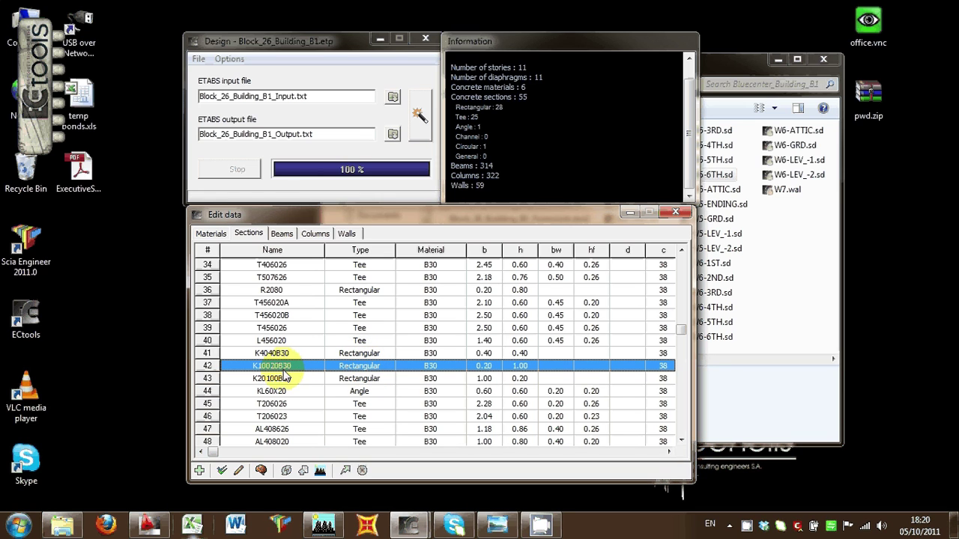
double_click(317, 366)
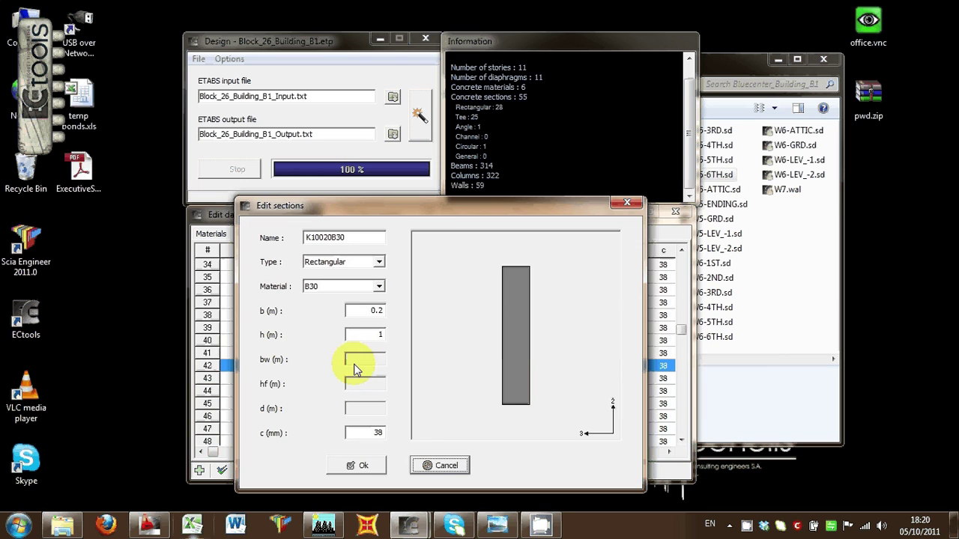
left_click(430, 466)
left_click(358, 416)
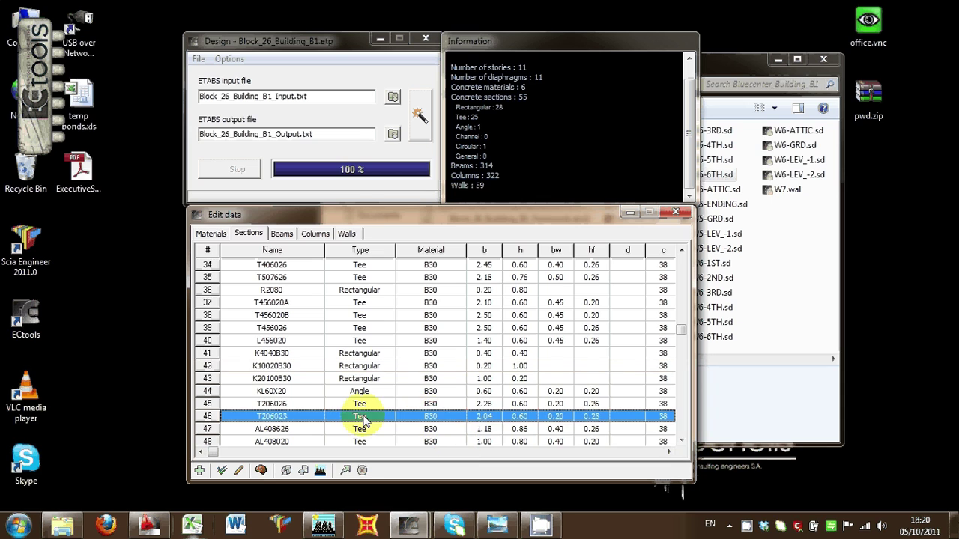
double_click(371, 416)
left_click(442, 462)
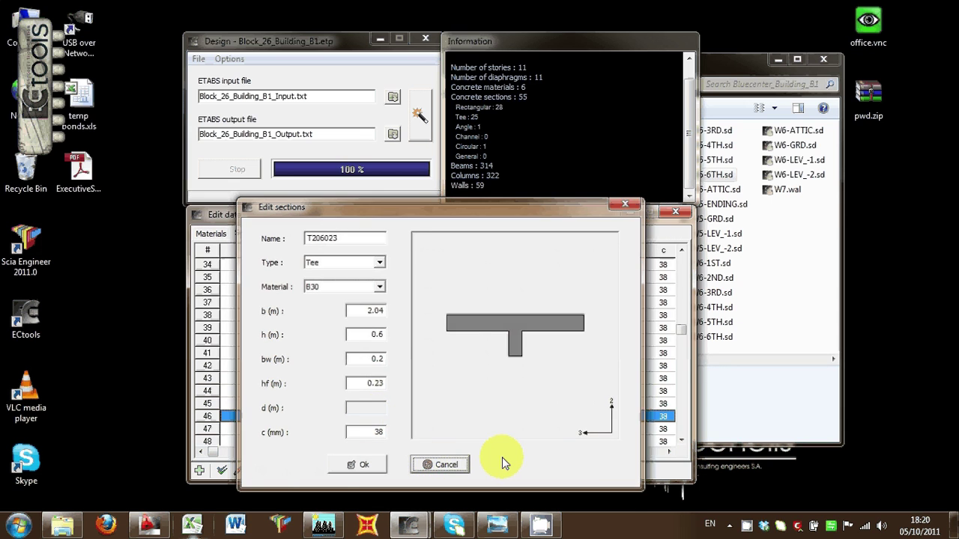
Step: Open the general wall section W5-4TH in the section editor and close it again
left_click(680, 391)
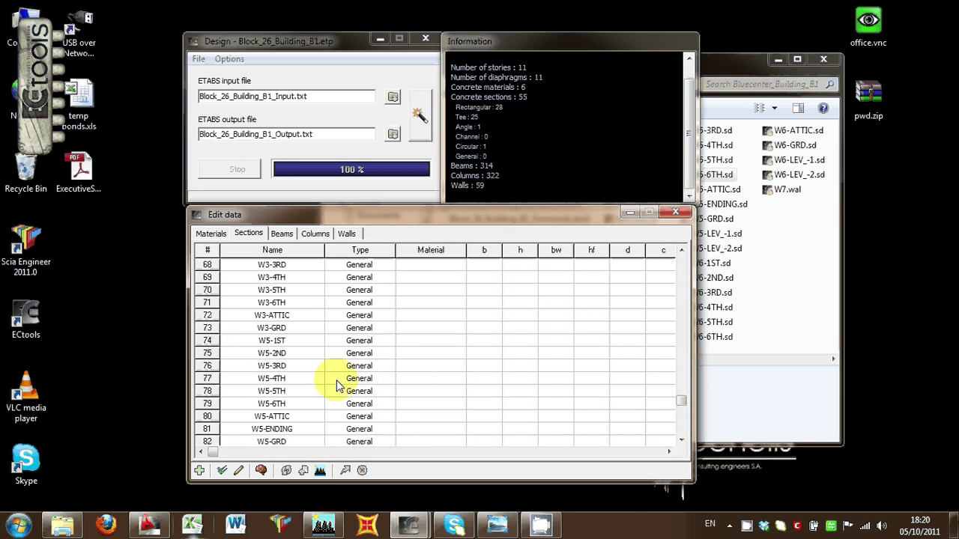
double_click(334, 381)
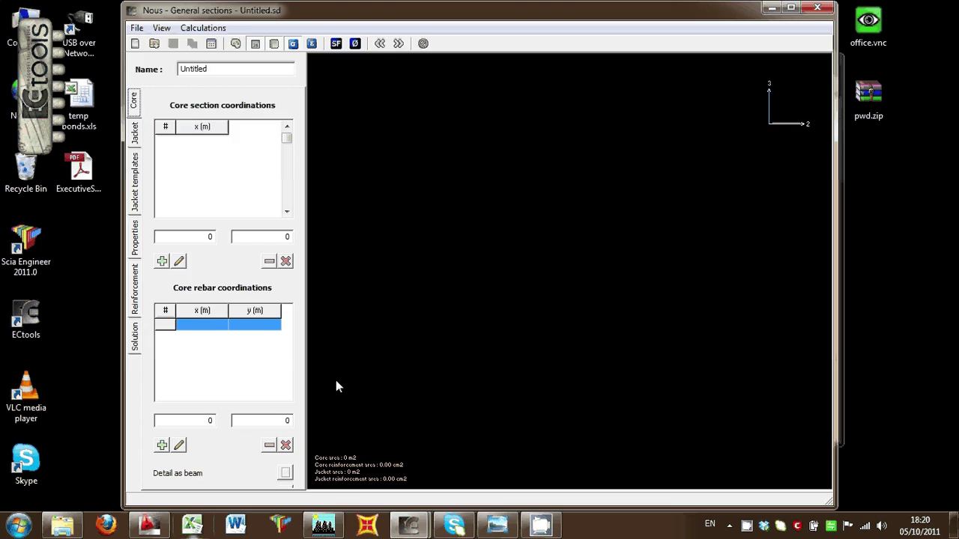
left_click(818, 7)
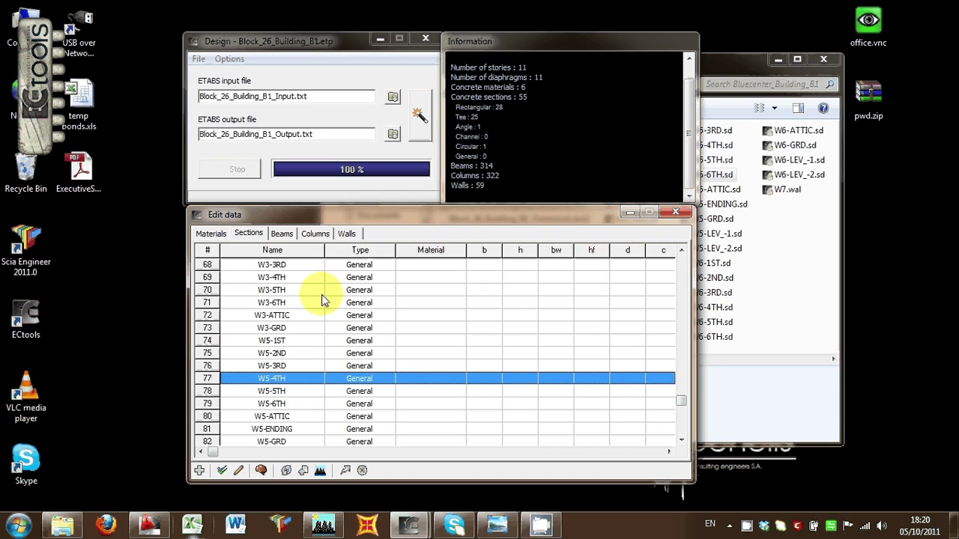
Step: View the properties of beam B294 on story ENDING and its available sections, cancelling without changes
left_click(281, 233)
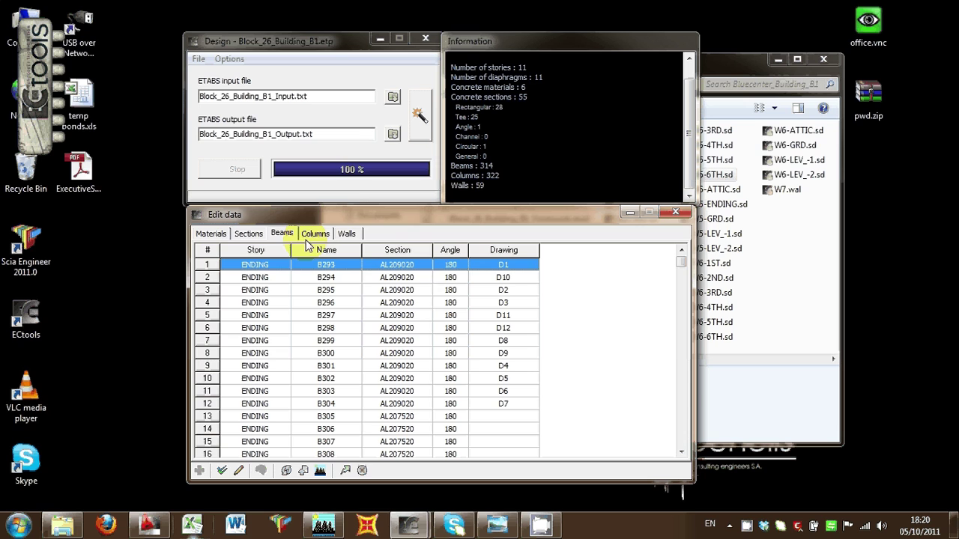
double_click(402, 277)
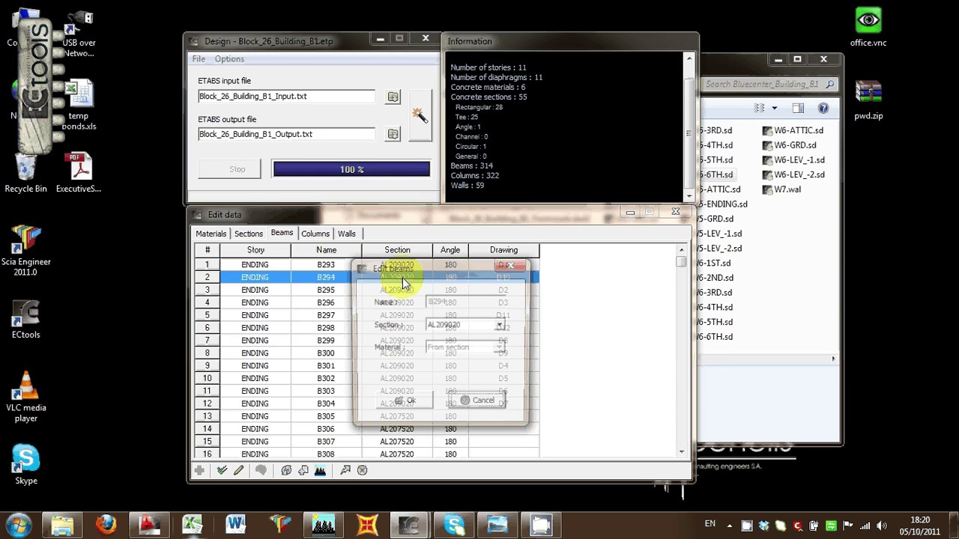
left_click(501, 325)
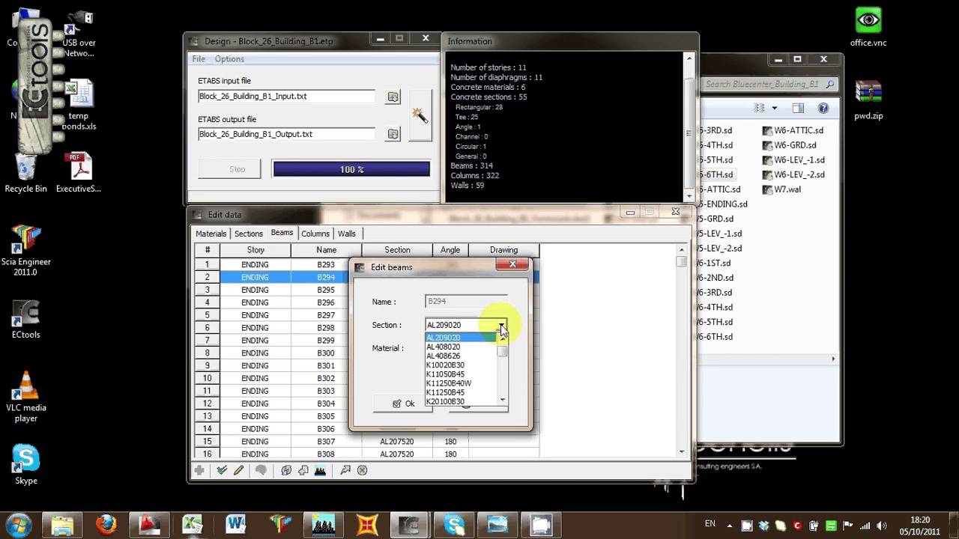
left_click(502, 325)
left_click(494, 405)
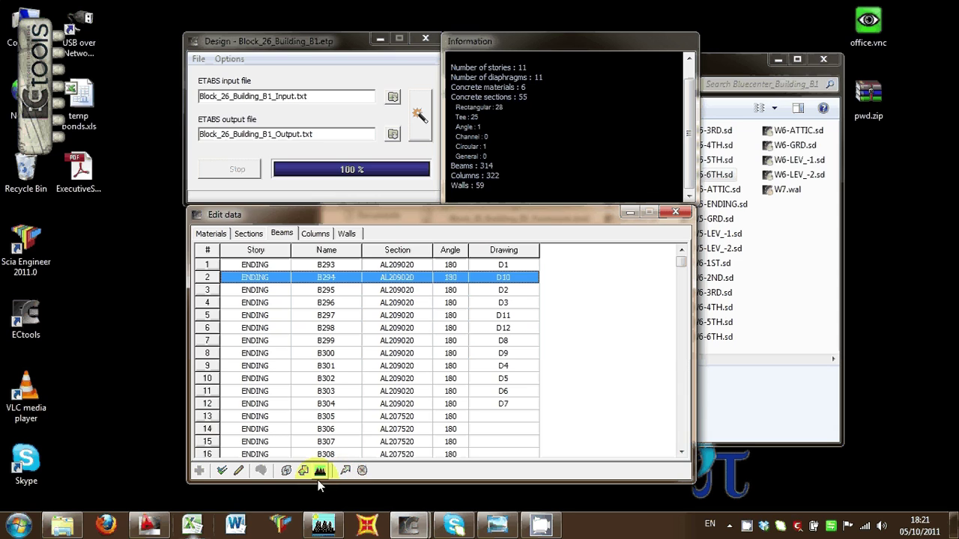
Step: Run the design with load cases DEAD, LIVE, EX and EY, including SNOWC and WINDC as non-seismic additional cases
left_click(345, 470)
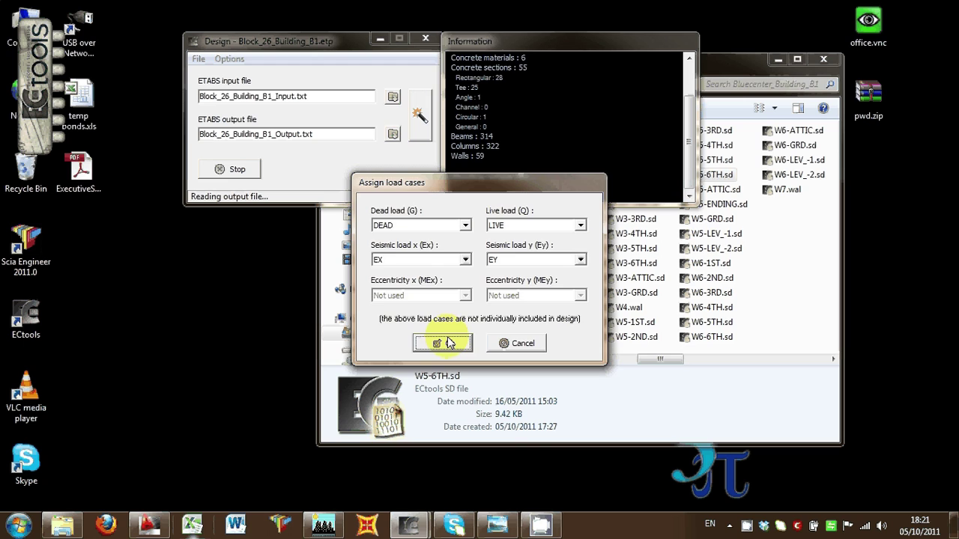
left_click(448, 343)
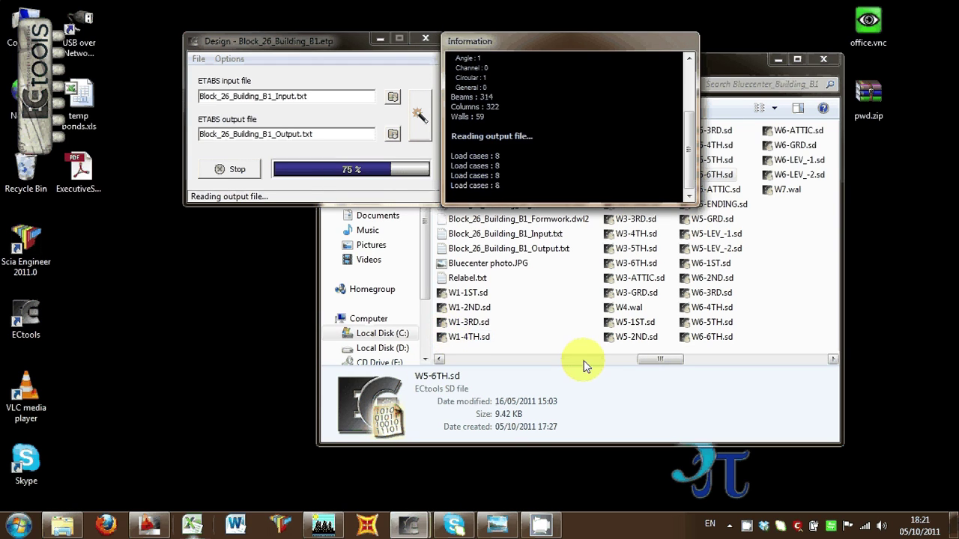
left_click(427, 233)
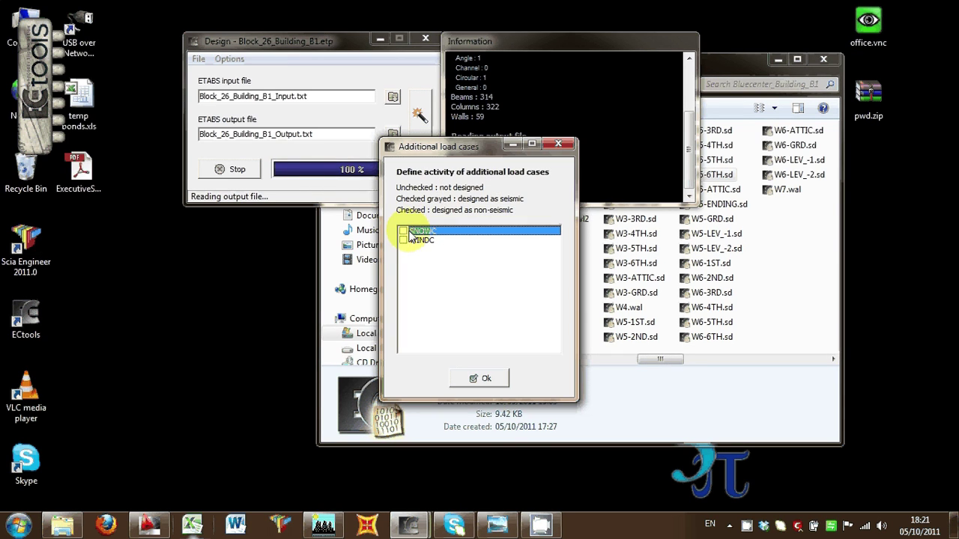
left_click(402, 232)
left_click(406, 239)
left_click(412, 232)
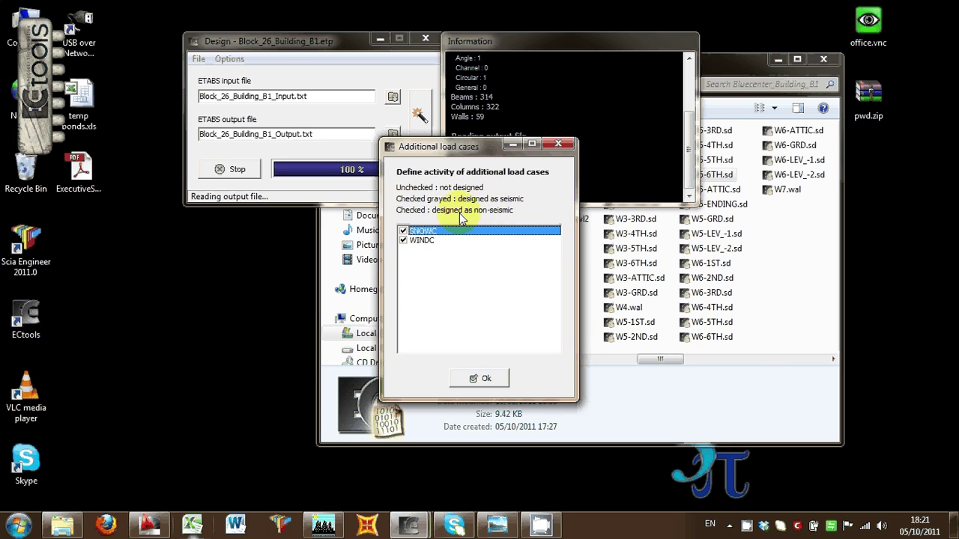
left_click(488, 379)
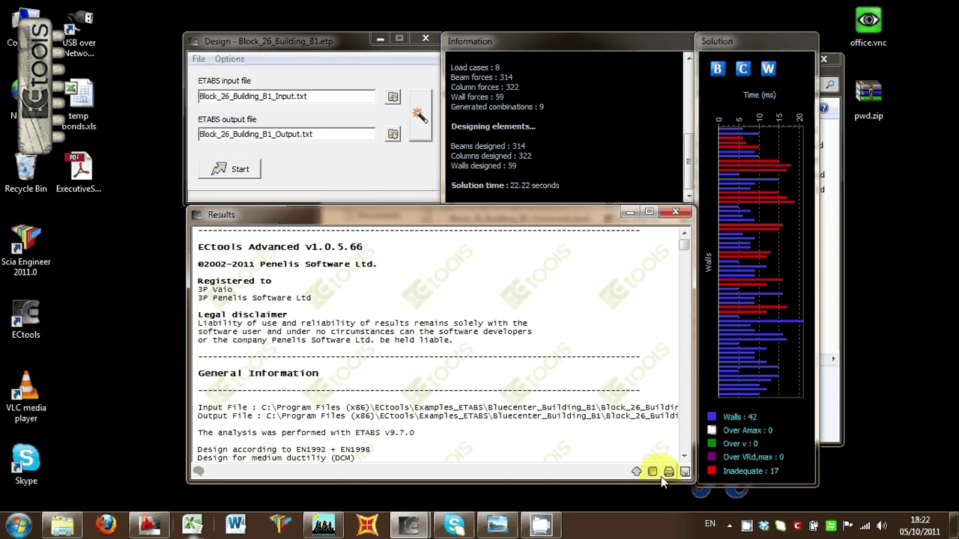
Step: Enlarge the results report and review its general information, safety factors and load combinations
left_click(635, 472)
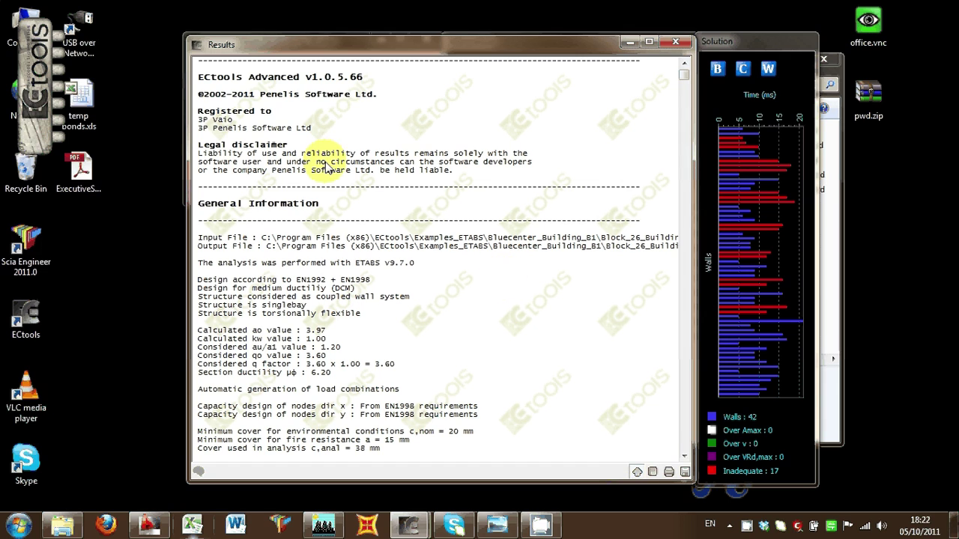
scroll(309, 247, "down", 7)
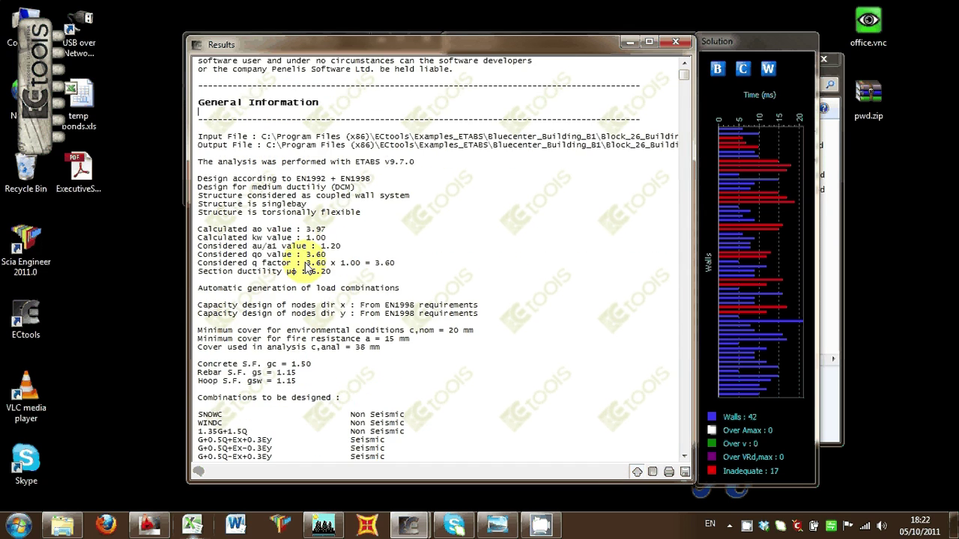
scroll(308, 268, "down", 2)
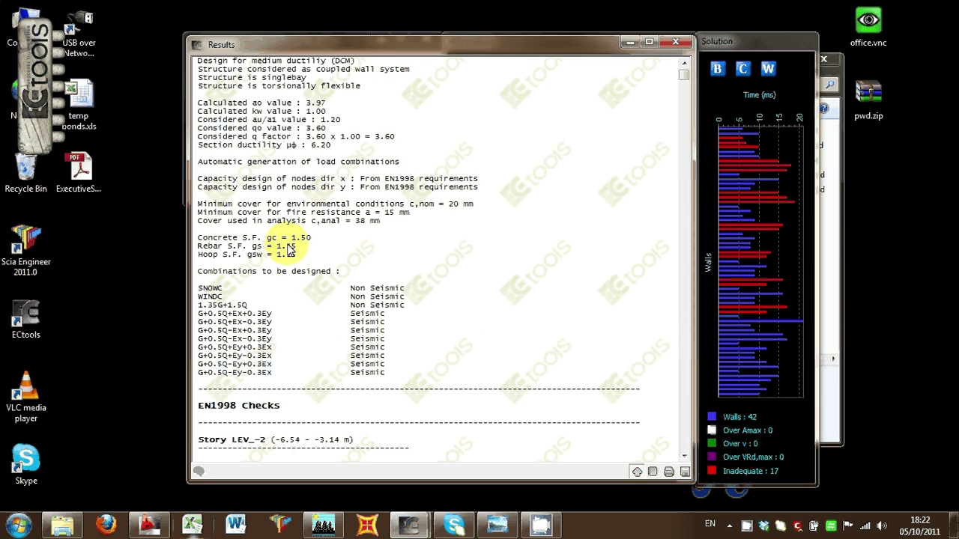
scroll(316, 145, "up", 1)
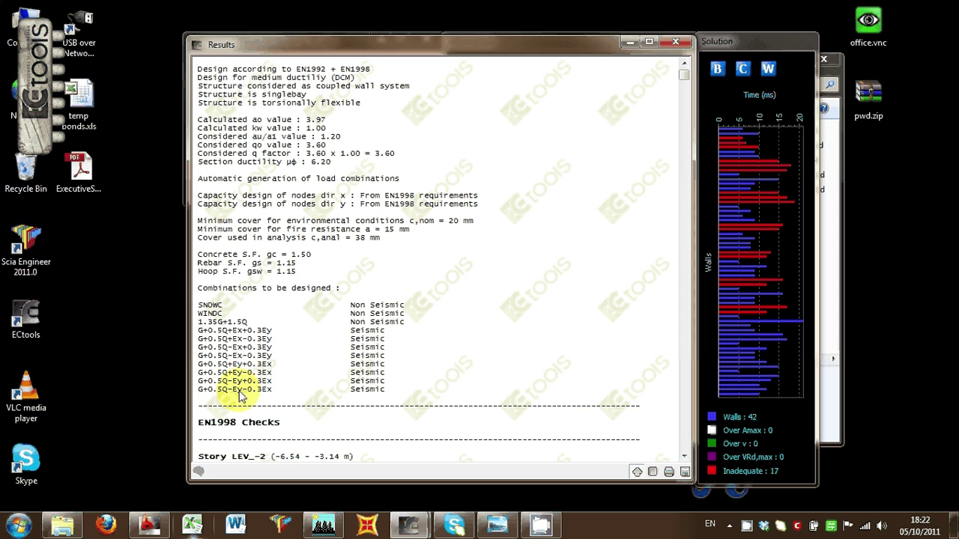
left_click(430, 374)
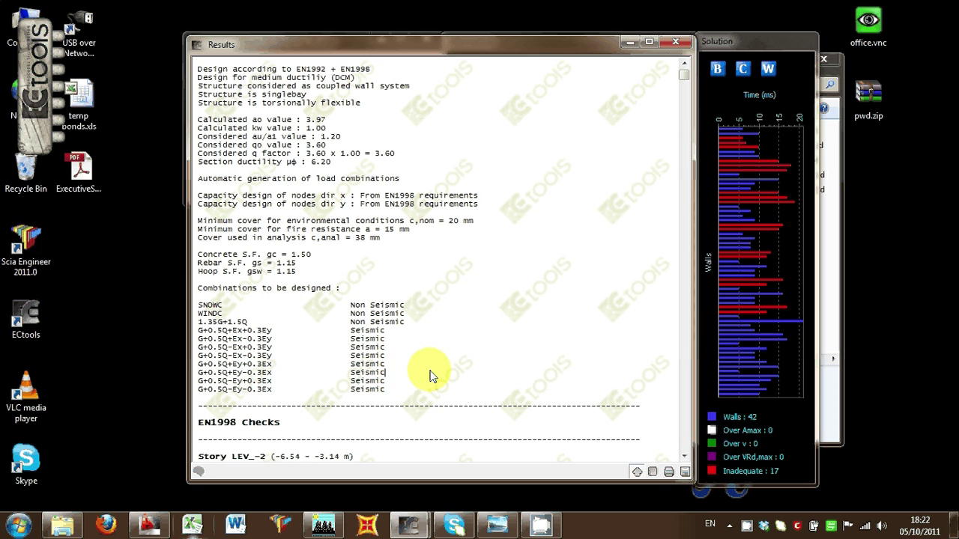
Step: Review the EN1998 checks for stories, diaphragms and walls, and the EN1992-1-2 fire resistance checks for beams
scroll(417, 373, "down", 10)
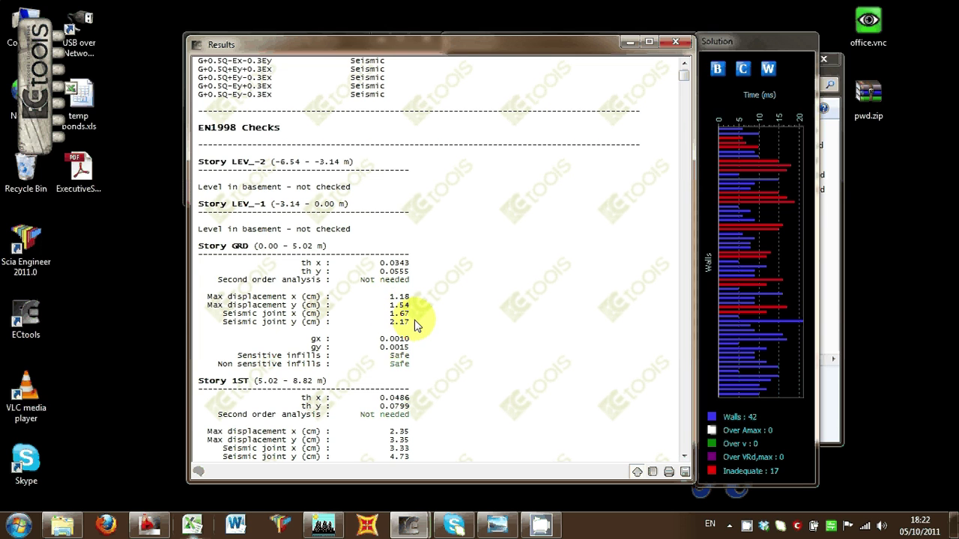
scroll(414, 329, "down", 3)
scroll(410, 330, "down", 1)
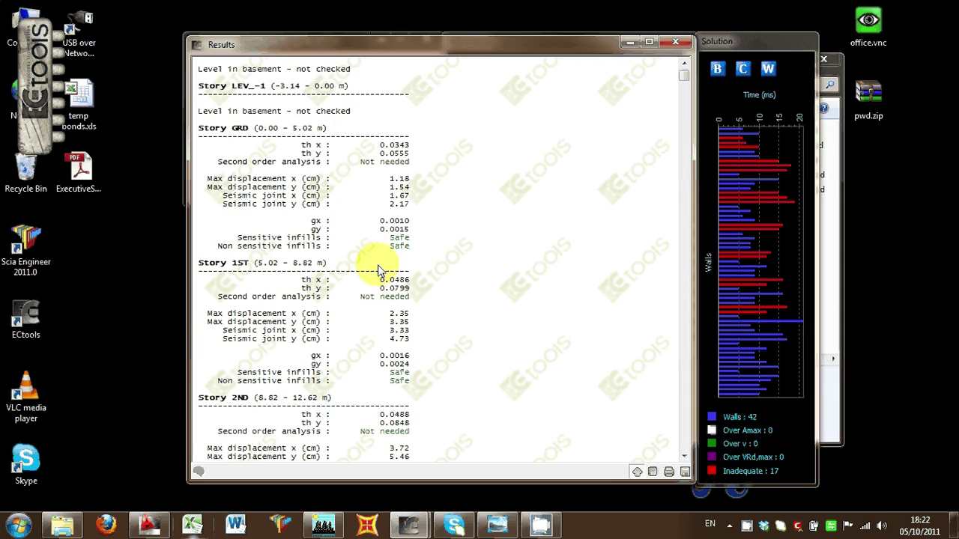
scroll(376, 290, "down", 4)
scroll(376, 290, "down", 20)
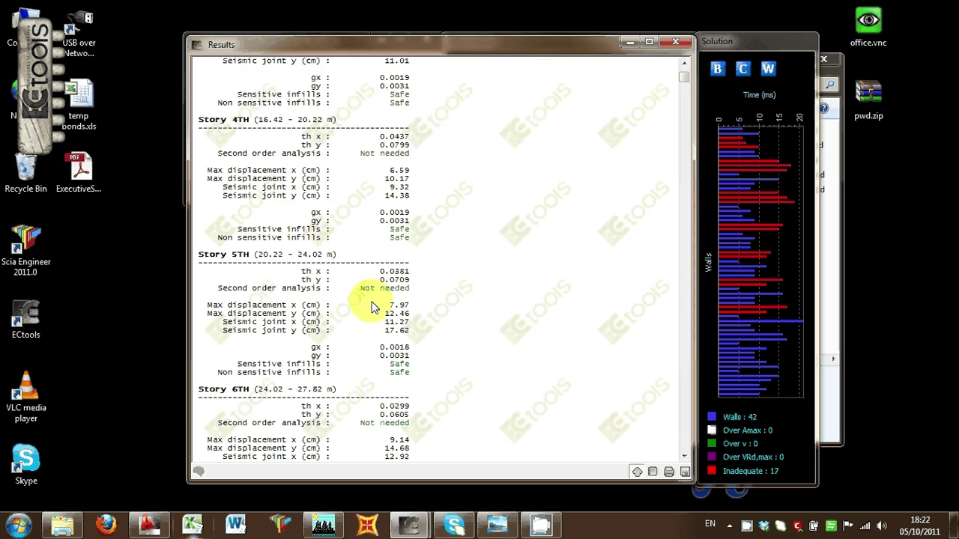
scroll(360, 320, "down", 8)
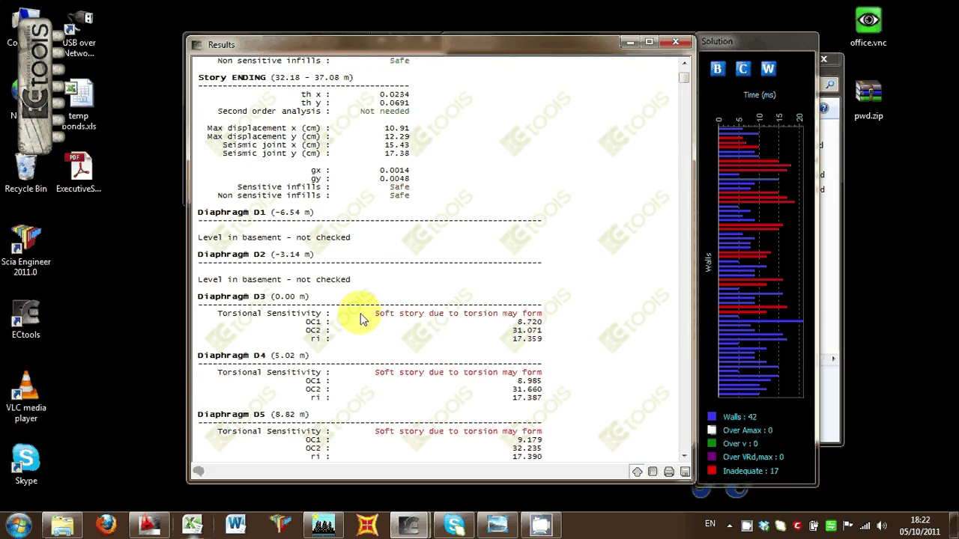
scroll(359, 320, "down", 14)
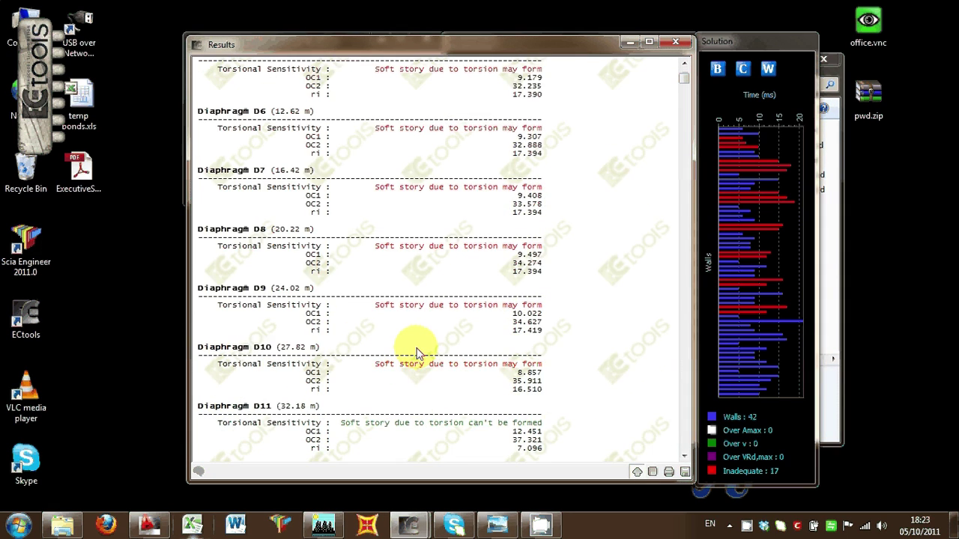
scroll(418, 354, "down", 6)
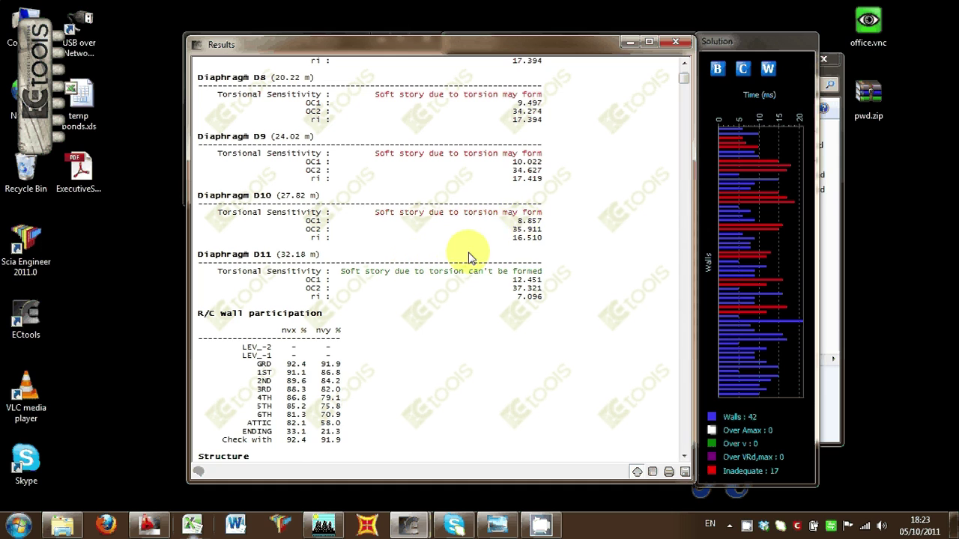
scroll(349, 379, "down", 7)
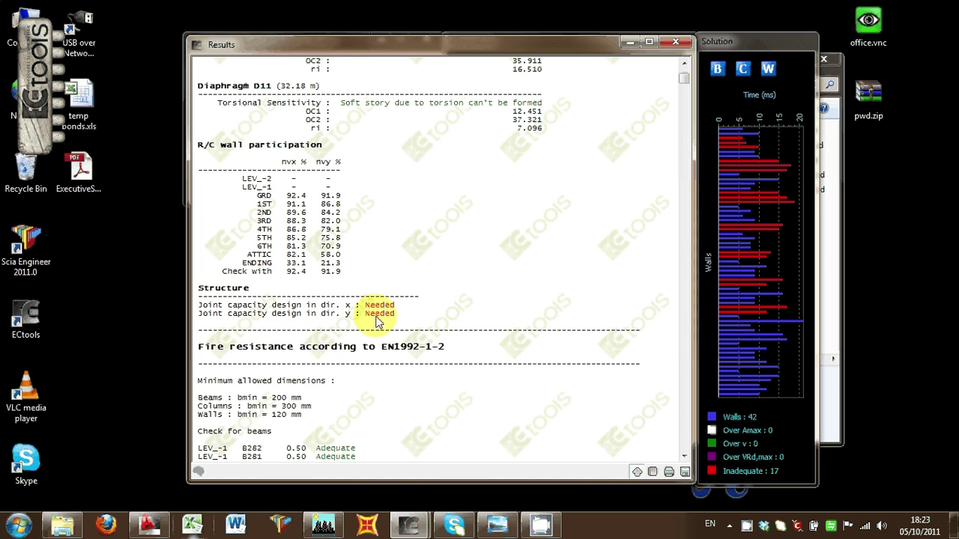
scroll(358, 382, "down", 9)
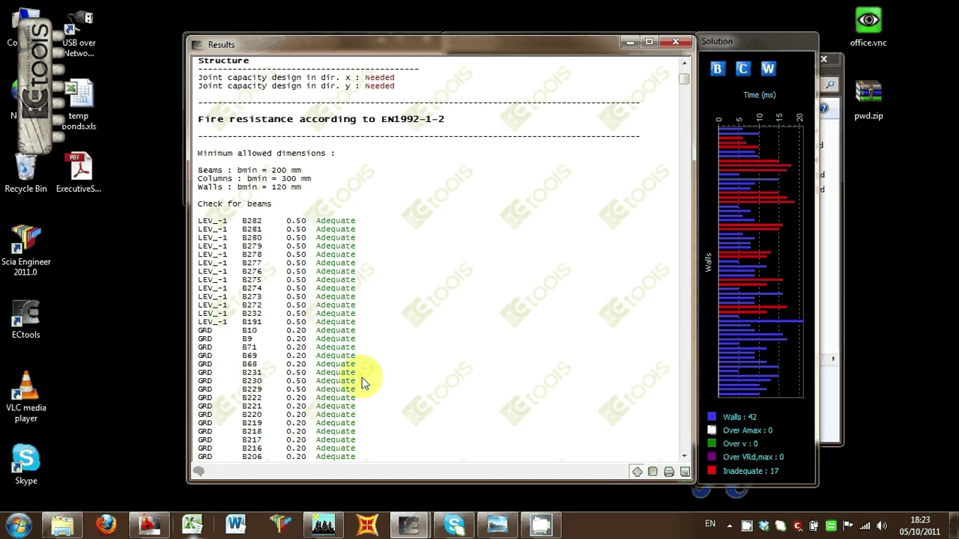
scroll(460, 283, "down", 6)
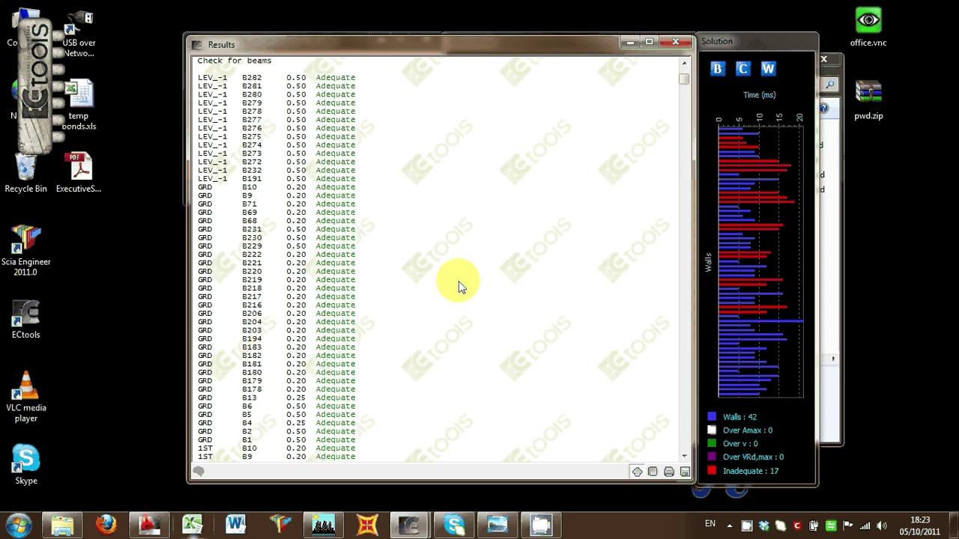
Step: Show the beam solution chart and examine the design results of beam B222 on story GRD
left_click(717, 70)
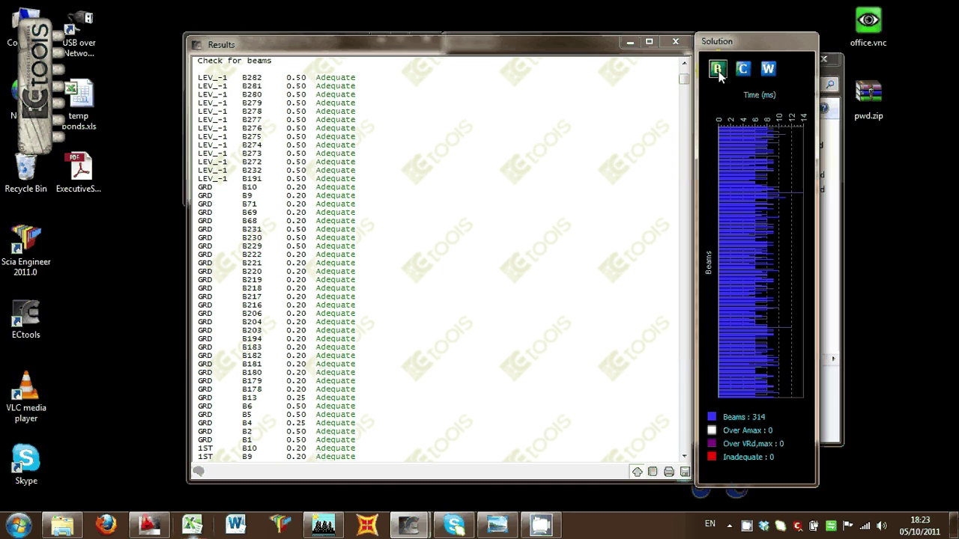
left_click(743, 142)
left_click(333, 109)
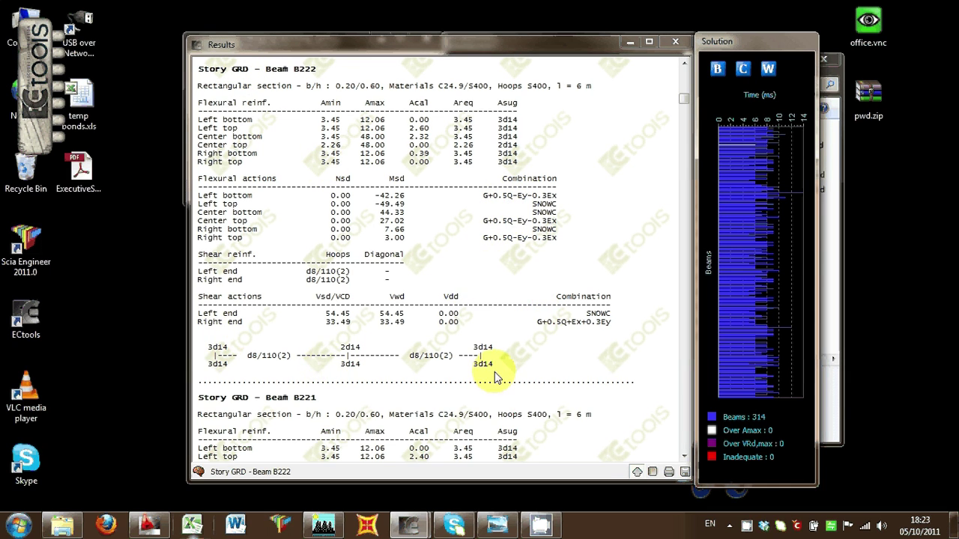
Step: Show the column solution chart, pick column C29 on story 2ND and open its section solution
left_click(735, 72)
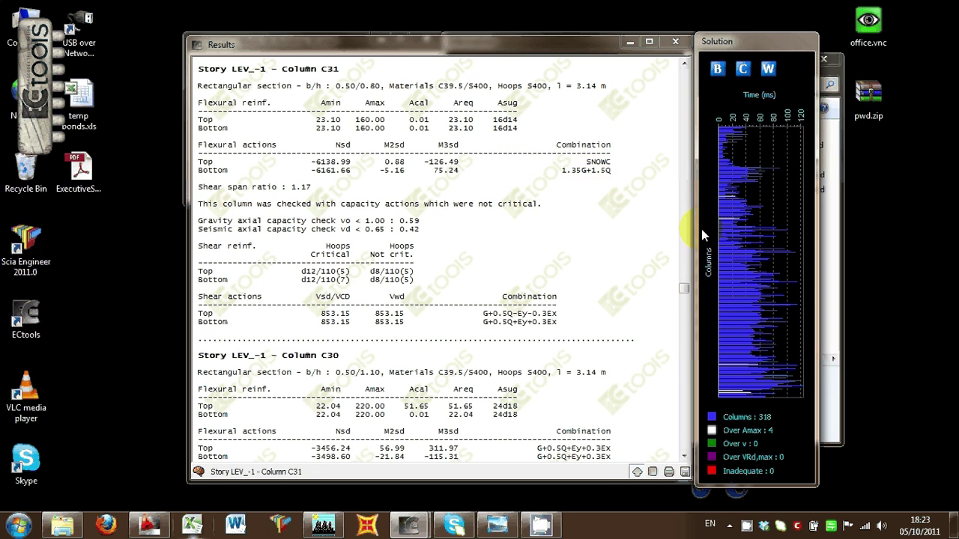
left_click(732, 263)
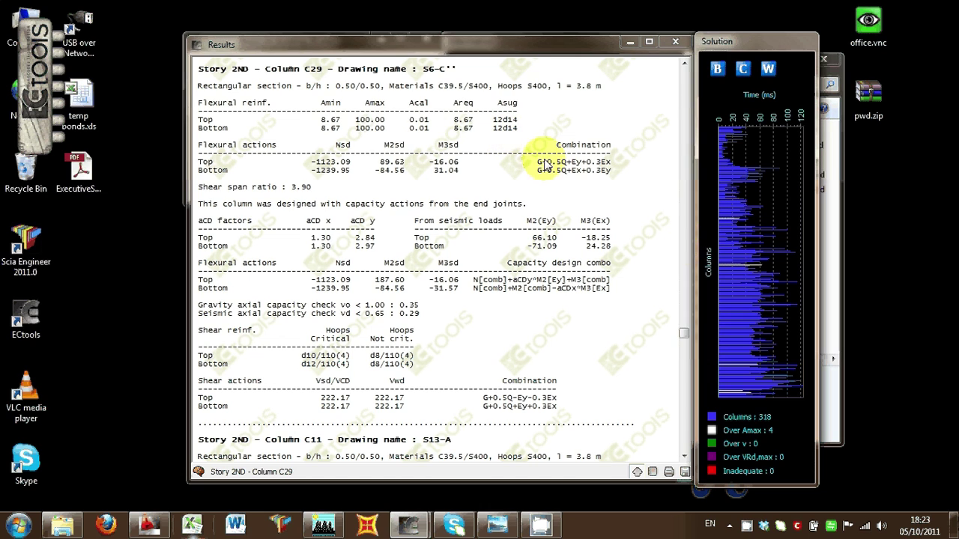
left_click(199, 471)
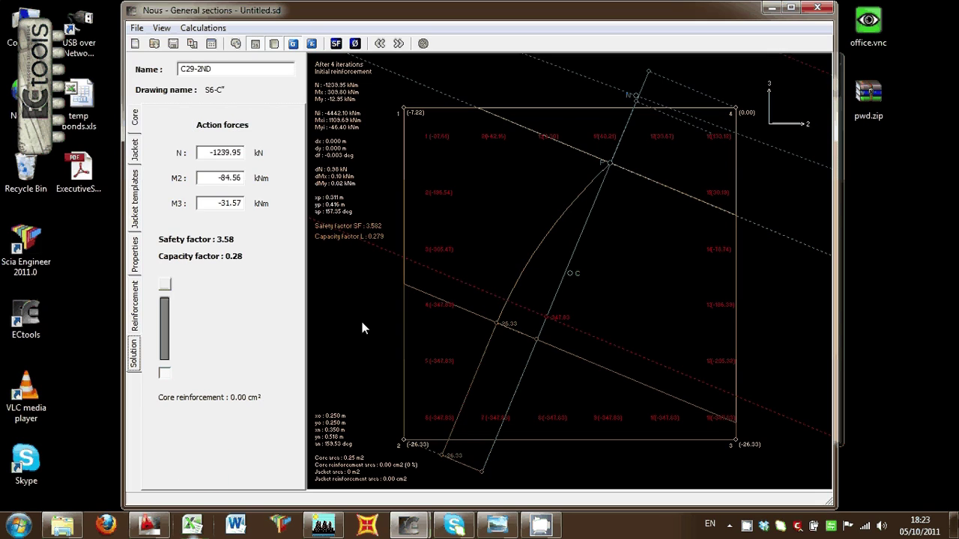
Step: Show the wall solution chart and examine the design results and section solution of wall W4 on story GRD
left_click(817, 7)
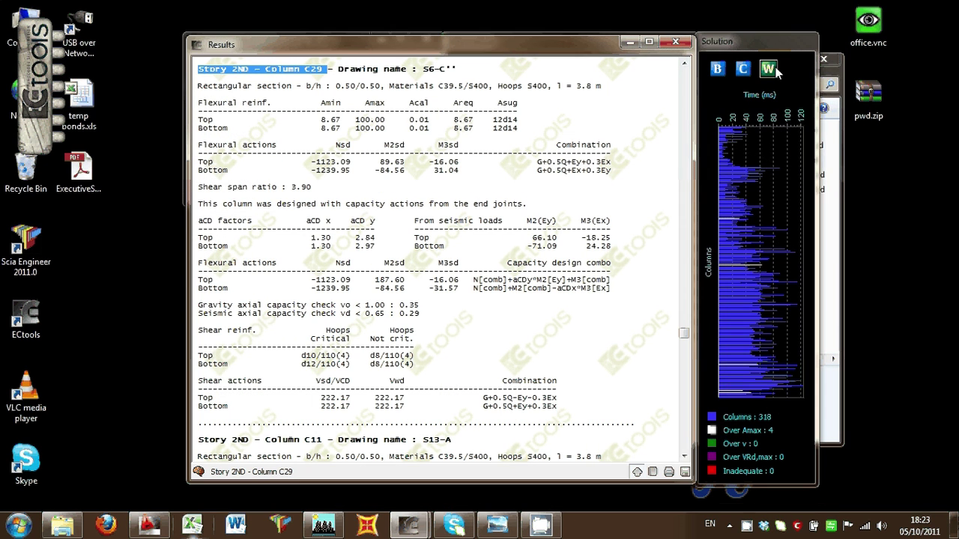
left_click(767, 68)
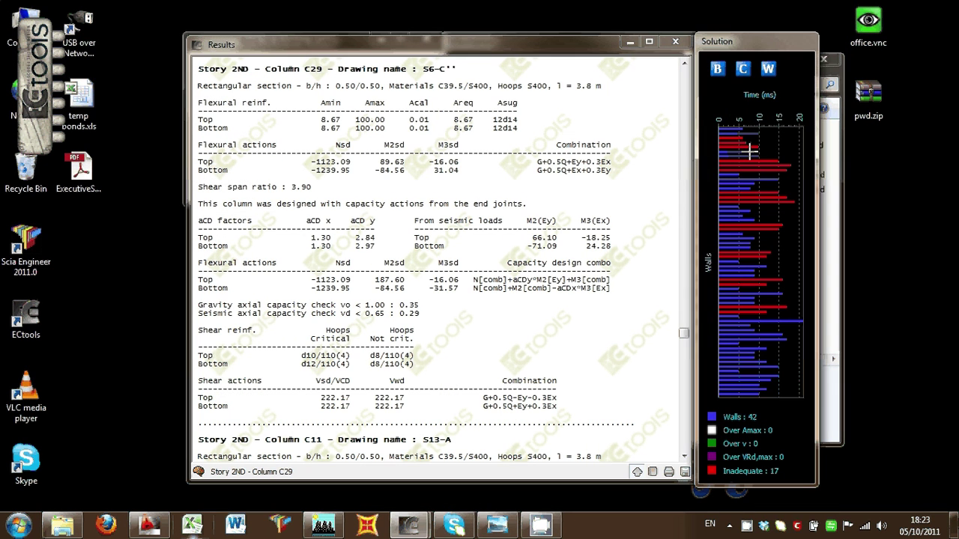
left_click(747, 197)
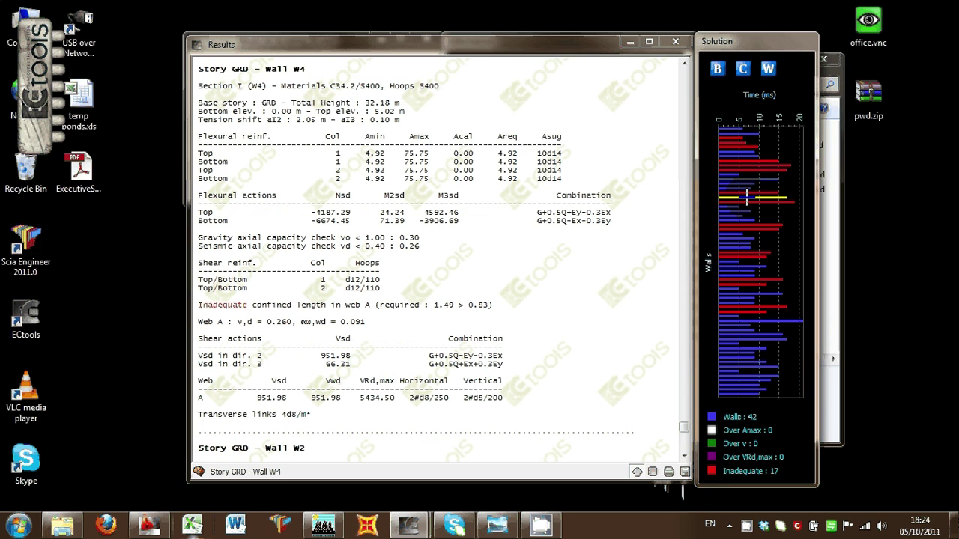
double_click(747, 197)
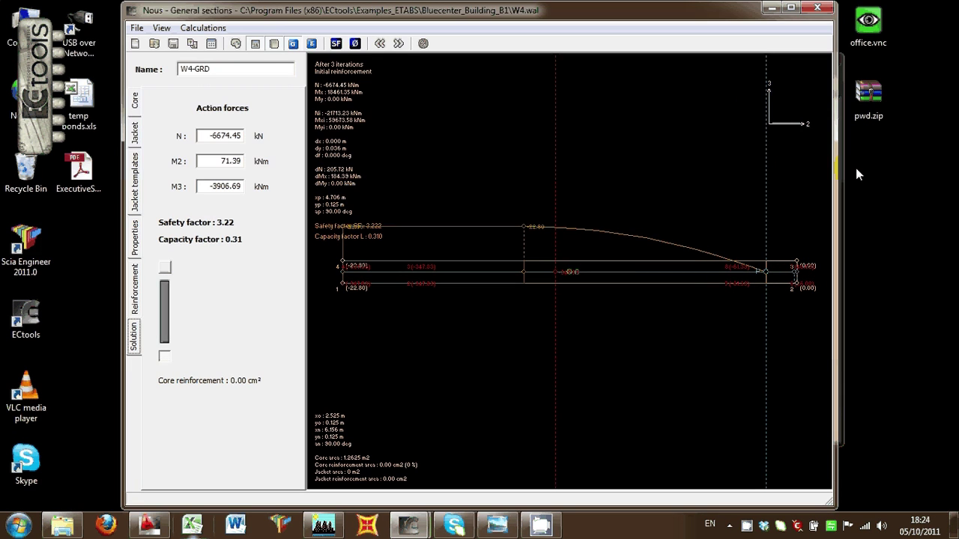
left_click(817, 8)
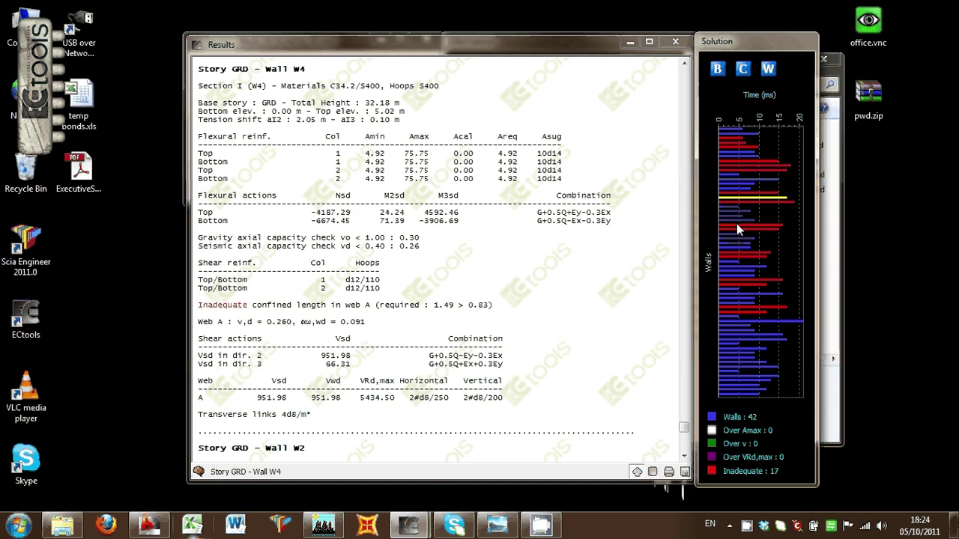
Step: Examine the section solutions of wall W6 on story 1ST and wall W5 on story 4TH
double_click(737, 218)
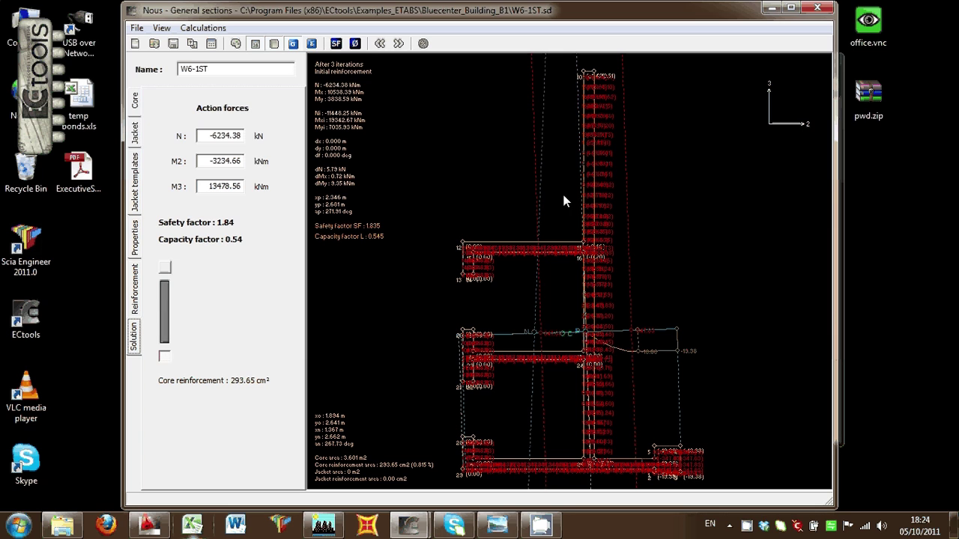
left_click(817, 8)
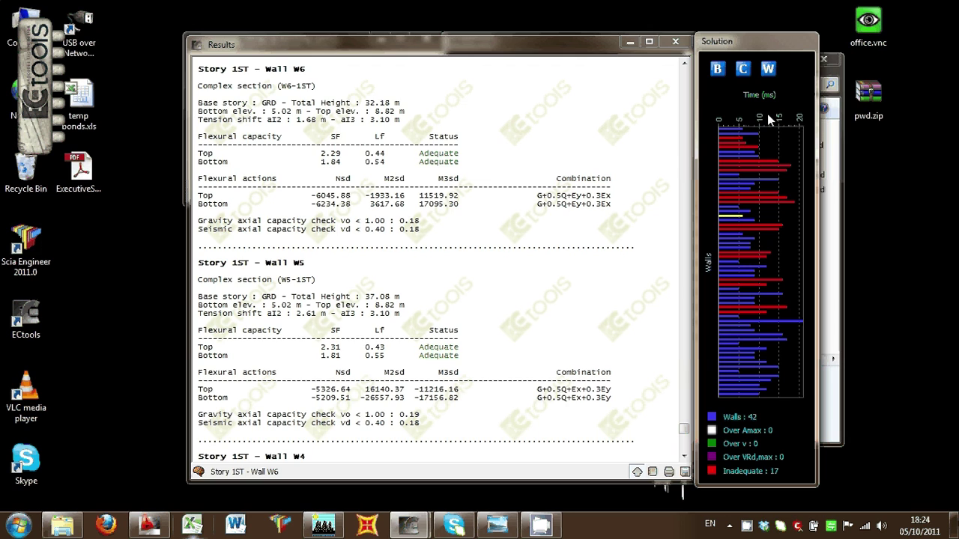
left_click(732, 302)
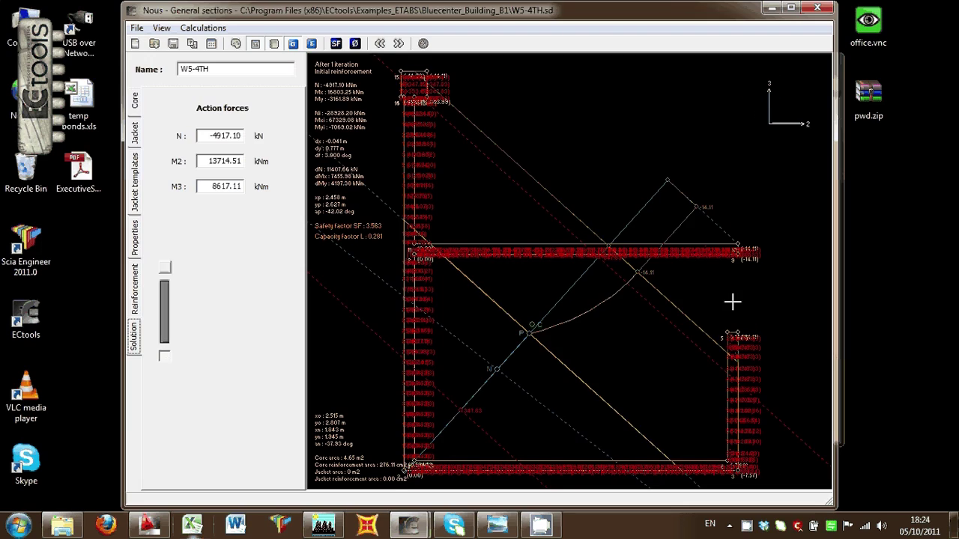